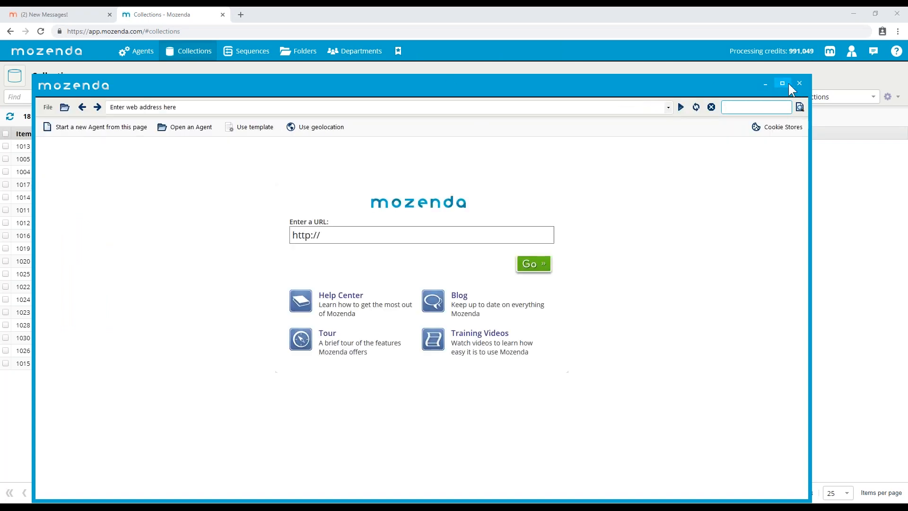
List all agents in the web console, open the Agent Builder for a new agent, and close it.
left_click(782, 84)
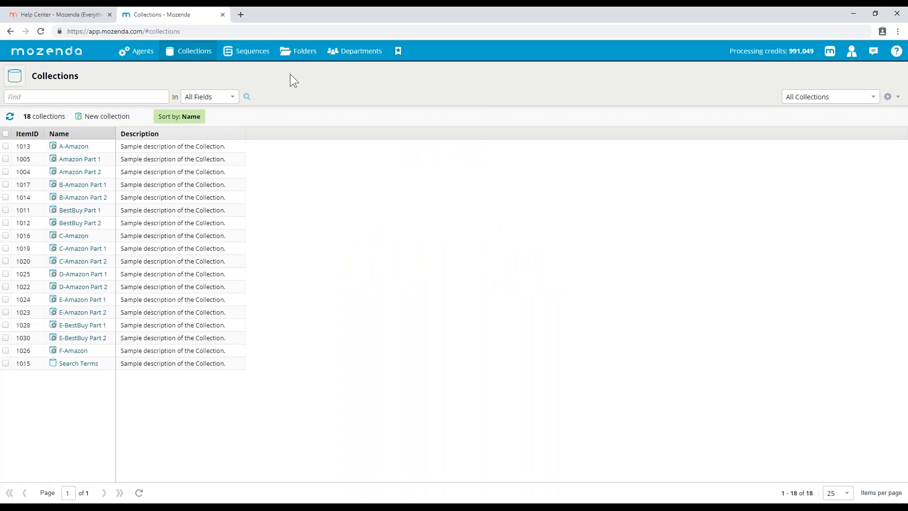
left_click(140, 51)
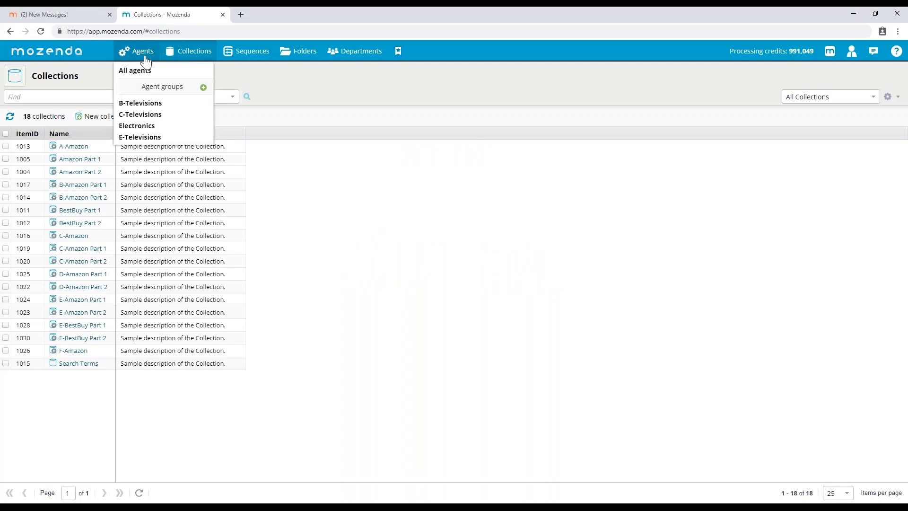
left_click(148, 74)
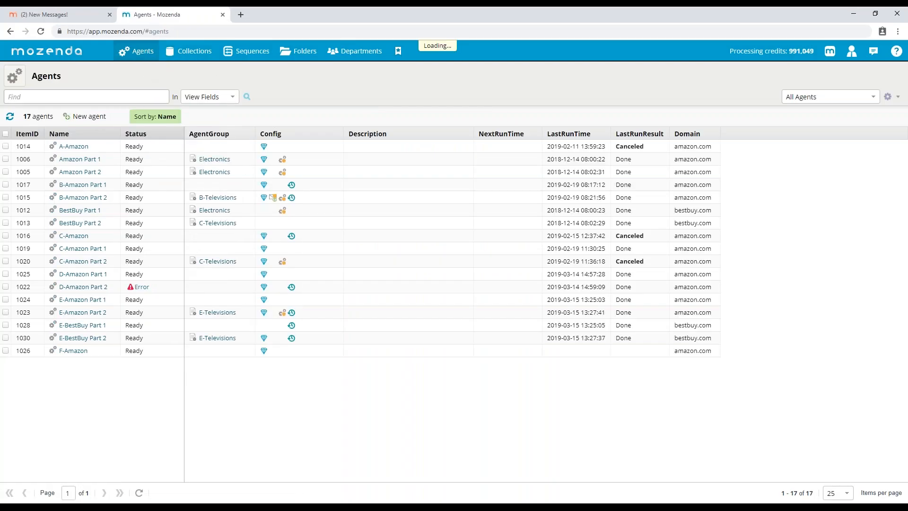
left_click(78, 117)
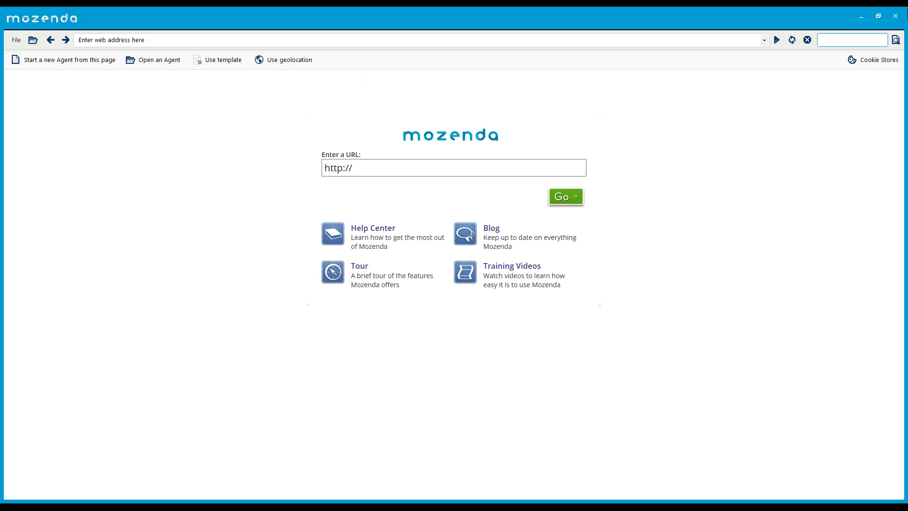
left_click(895, 16)
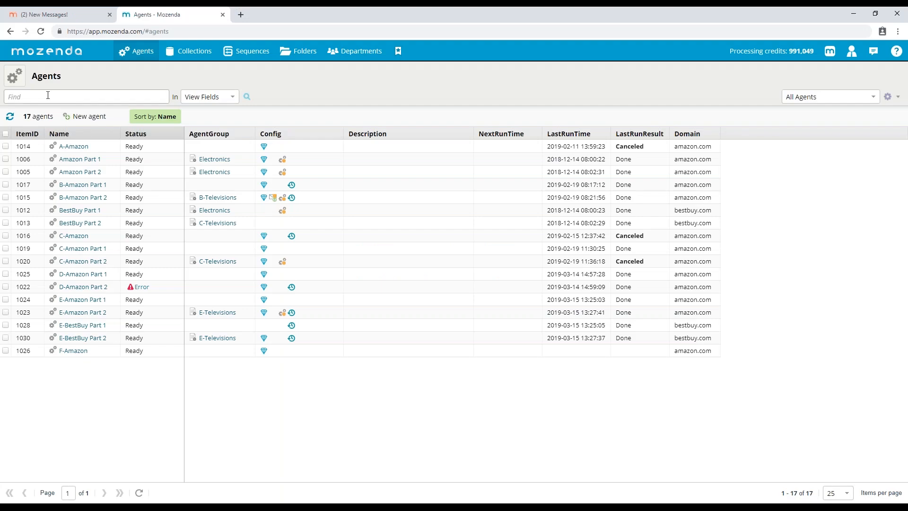
Open the A-Amazon agent for design in the Agent Builder, and cancel its loading.
left_click(69, 148)
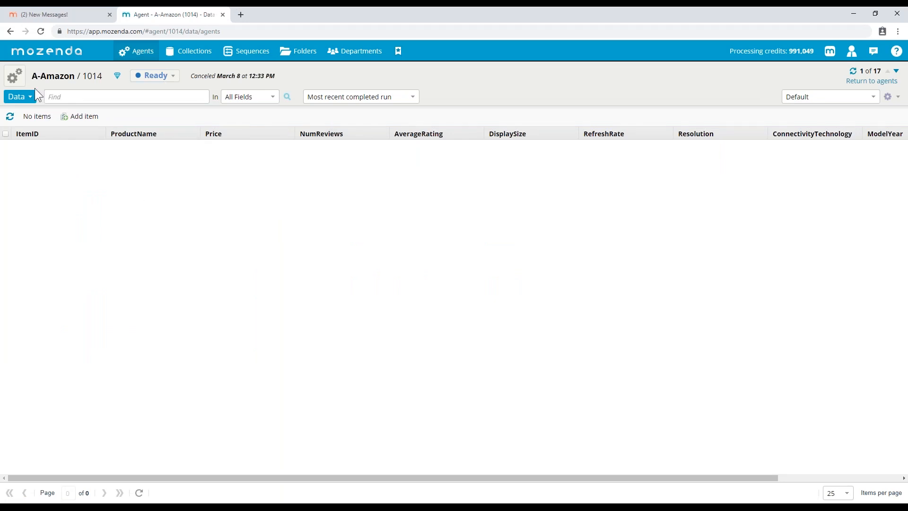
left_click(22, 80)
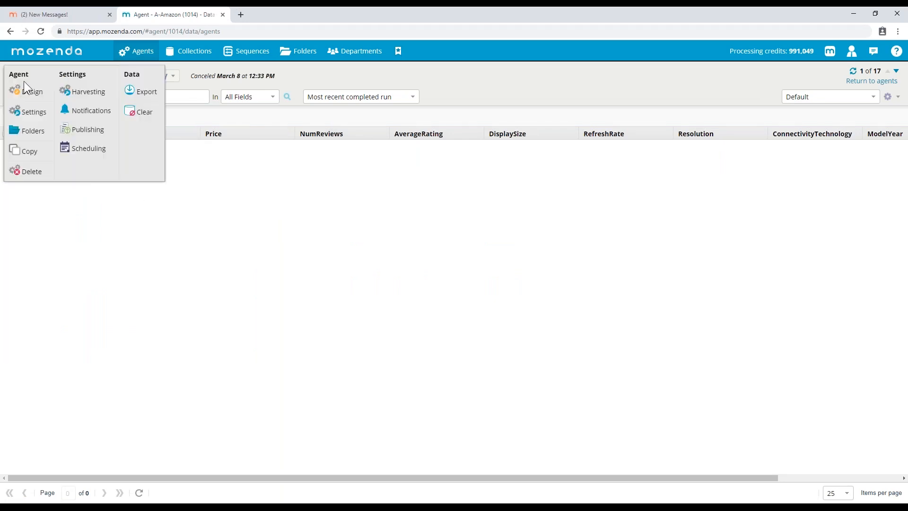
left_click(28, 90)
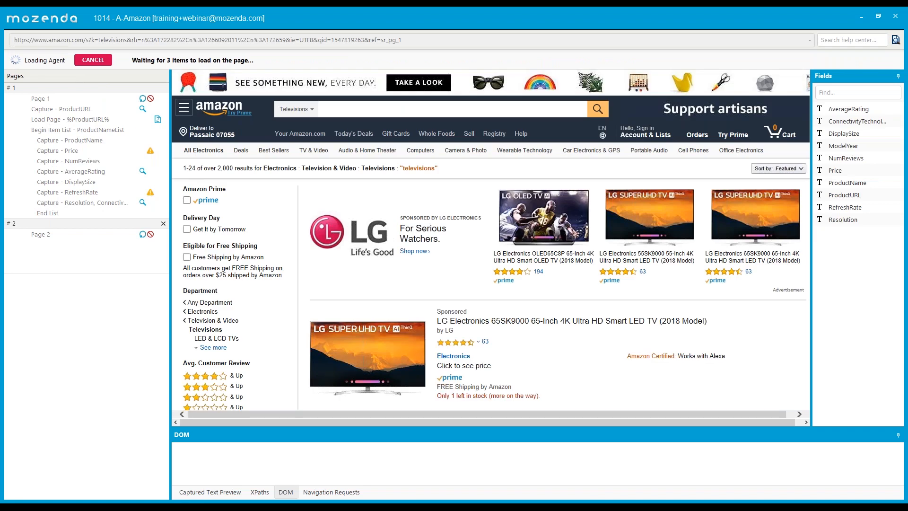
left_click(92, 60)
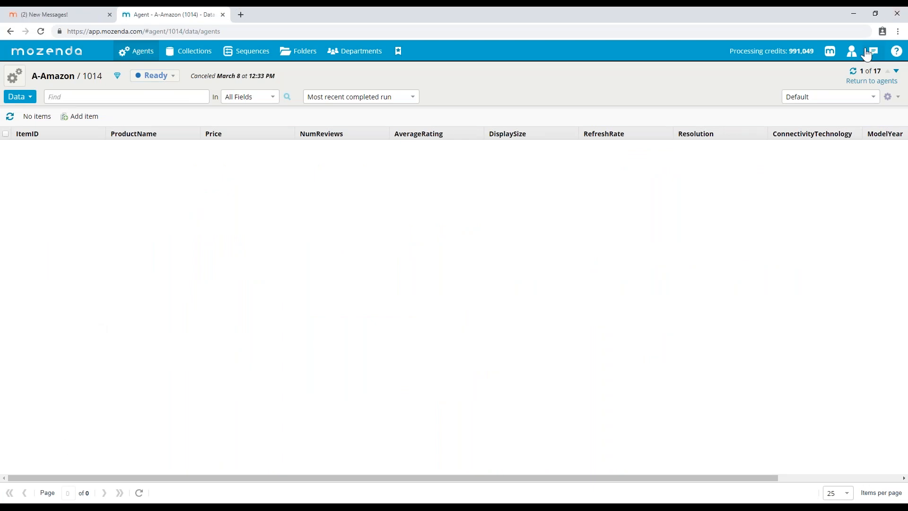
View the account option for downloading the Agent Builder and the Mozenda tray icon settings, dismissing the settings without saving.
left_click(851, 53)
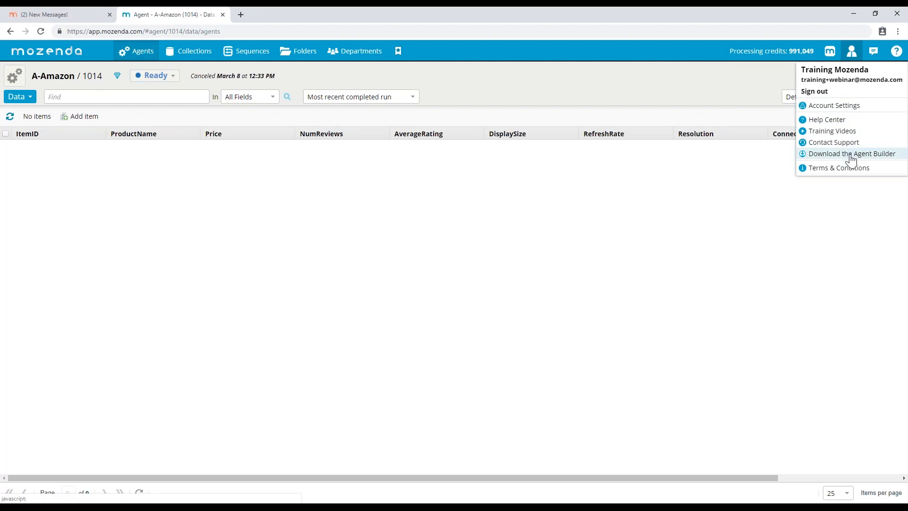
left_click(586, 230)
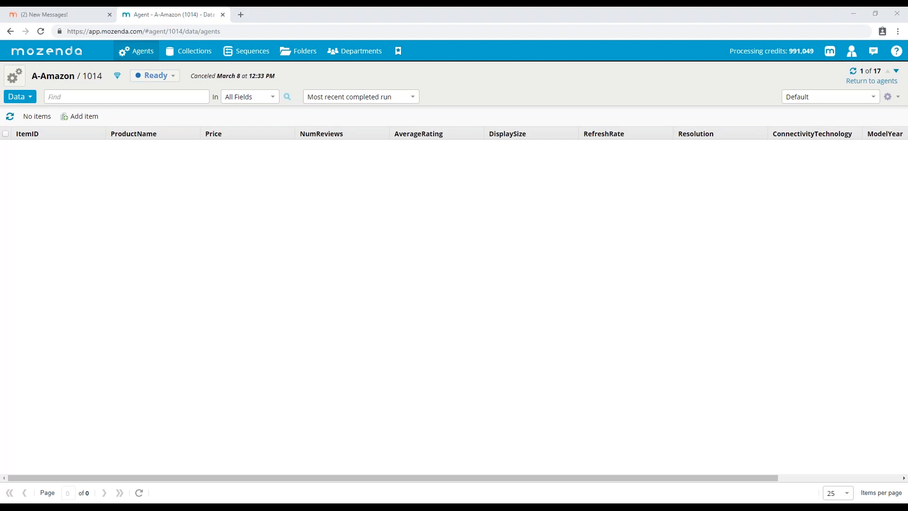
left_click_drag(0, 97, 456, 135)
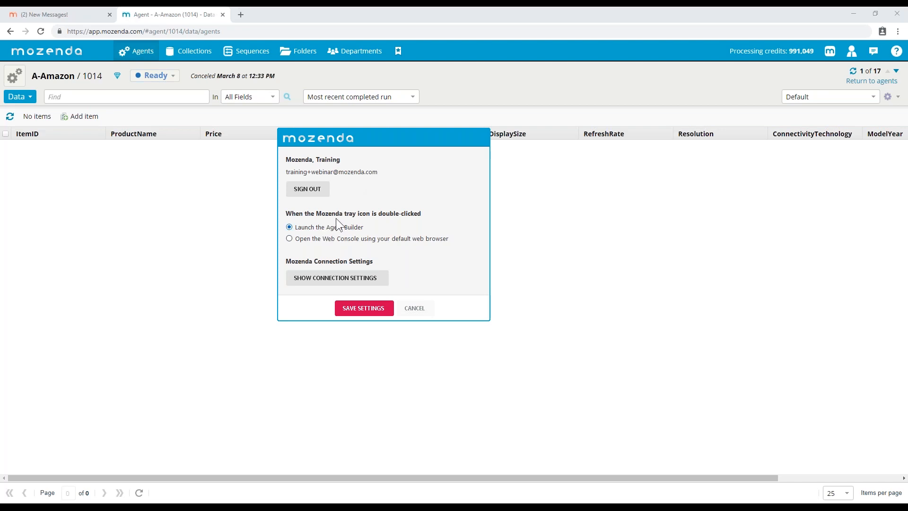
left_click(422, 314)
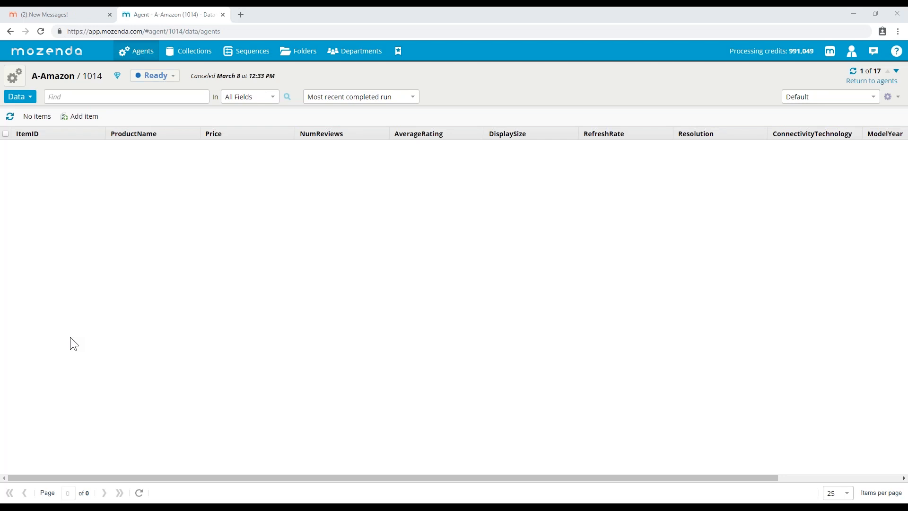
Open amazon.com in a new browser tab and search for "televisions".
left_click(242, 14)
type("amazon.com")
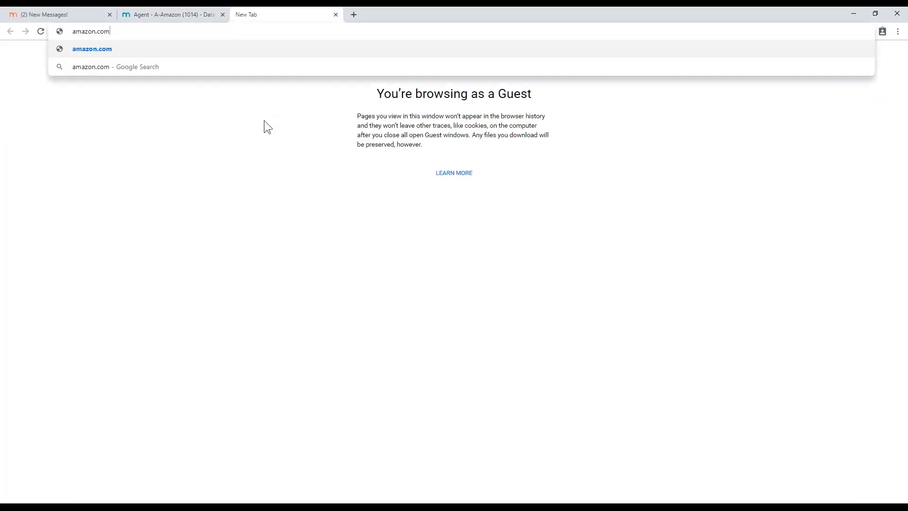
key("Return")
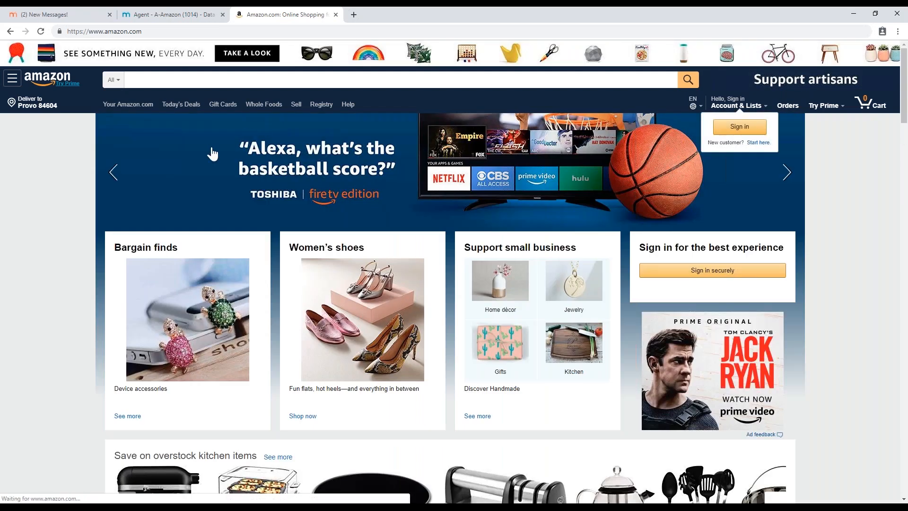
left_click(175, 75)
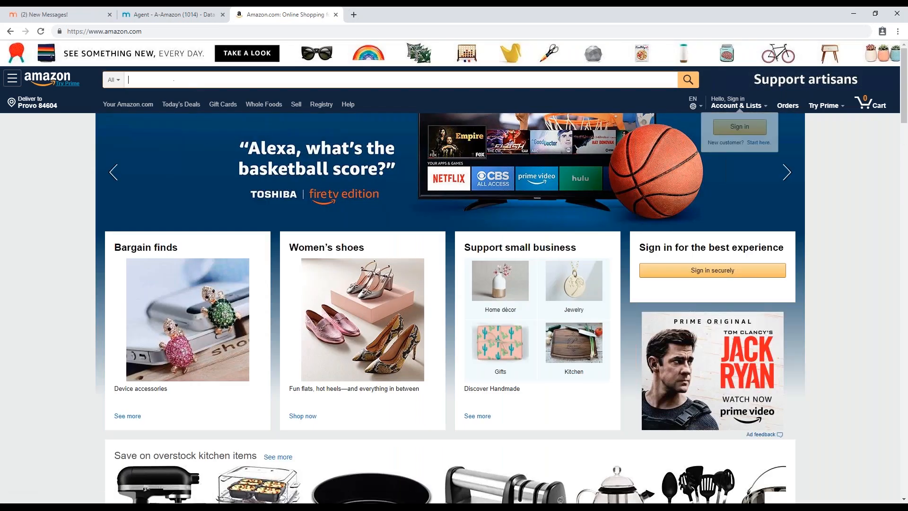
type("televisions")
key("Return")
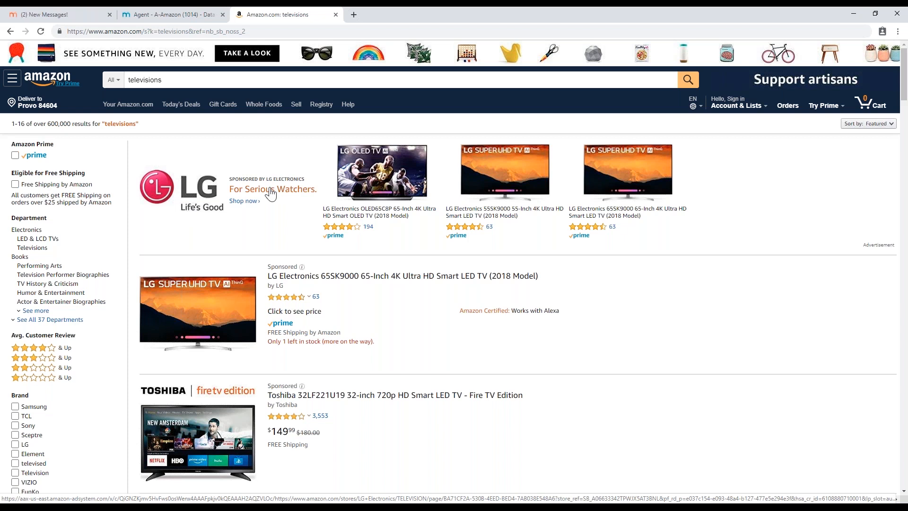
left_click(166, 84)
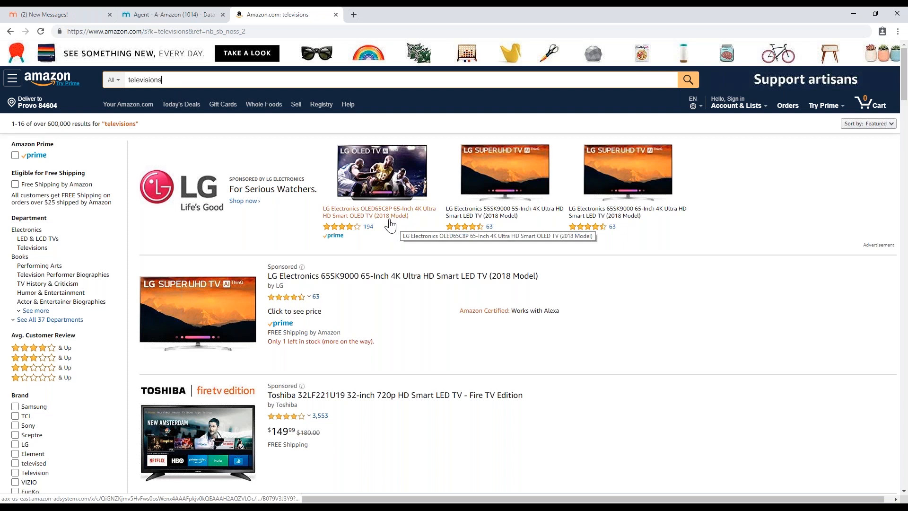
Examine how the television search results list each product's name, brand, rating, review count and price.
scroll(381, 224, "down", 3)
scroll(380, 237, "down", 7)
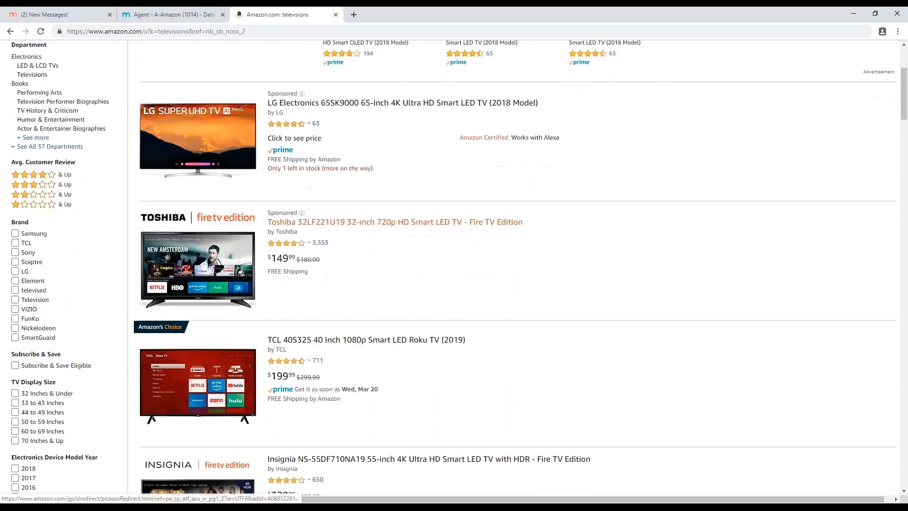
scroll(365, 248, "down", 3)
scroll(365, 246, "up", 10)
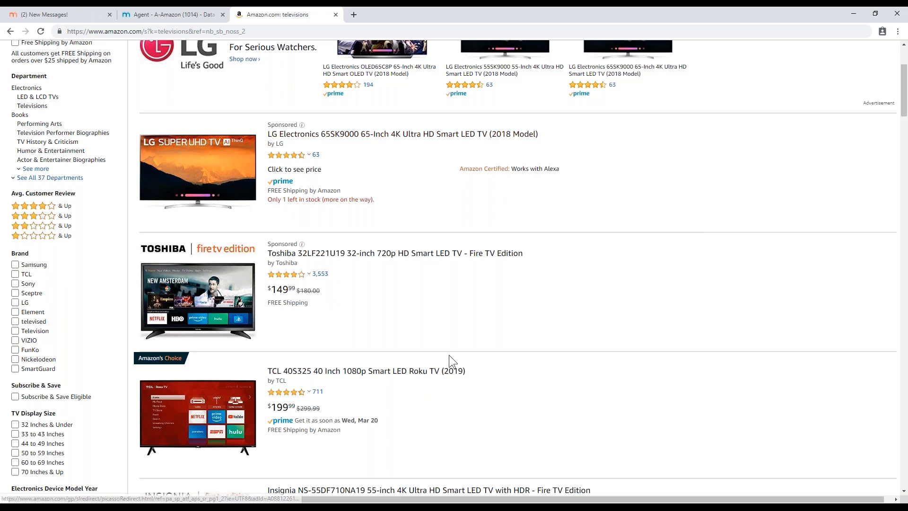
scroll(378, 307, "down", 2)
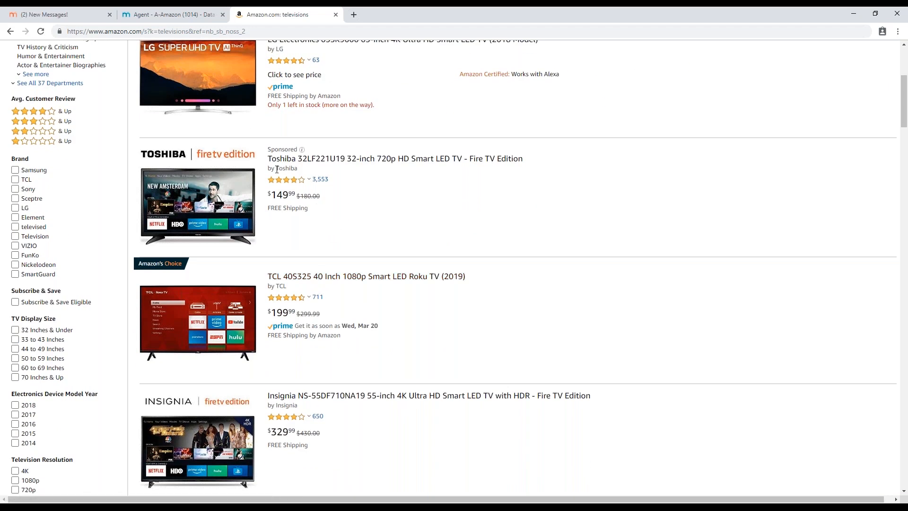
mouse_move(294, 183)
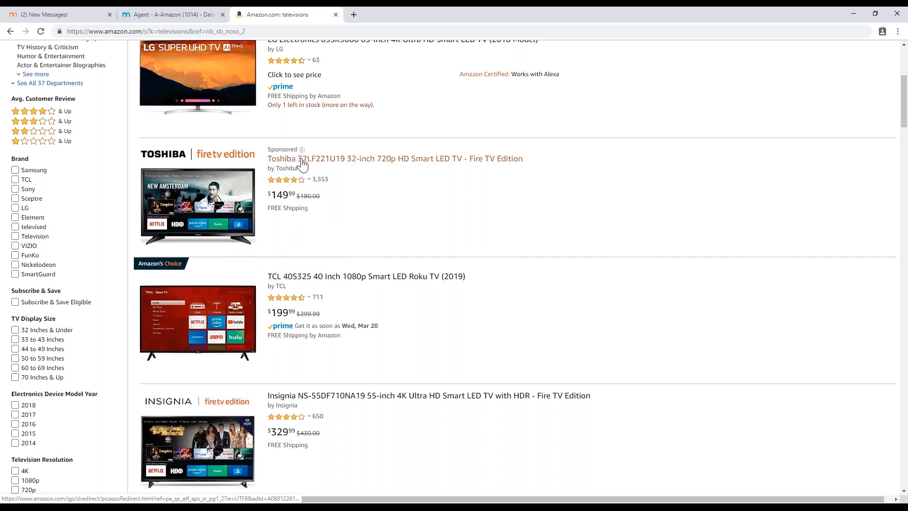
scroll(302, 163, "down", 3)
scroll(324, 118, "up", 3)
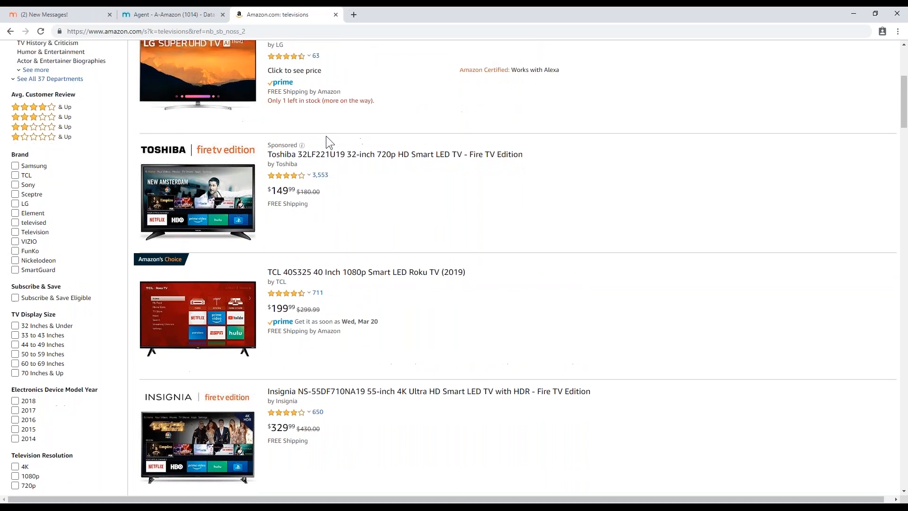
scroll(355, 134, "down", 1)
scroll(397, 213, "up", 4)
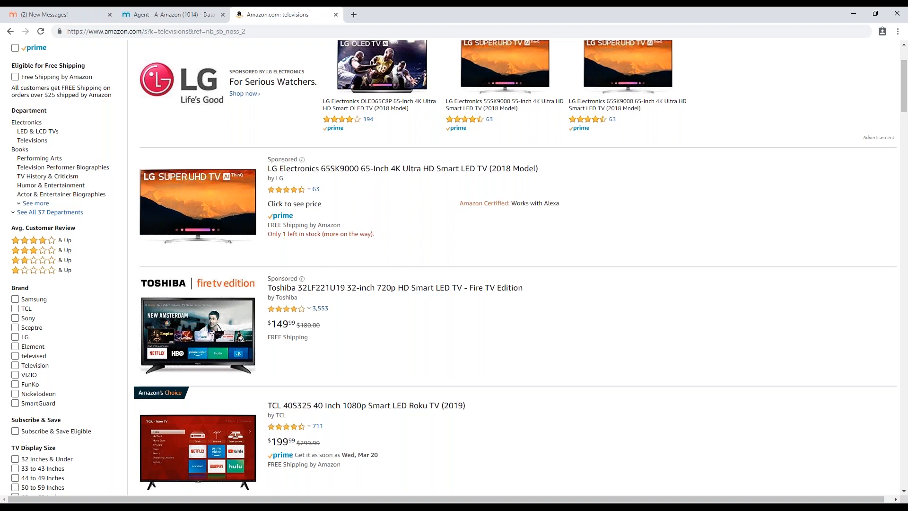
scroll(339, 294, "down", 2)
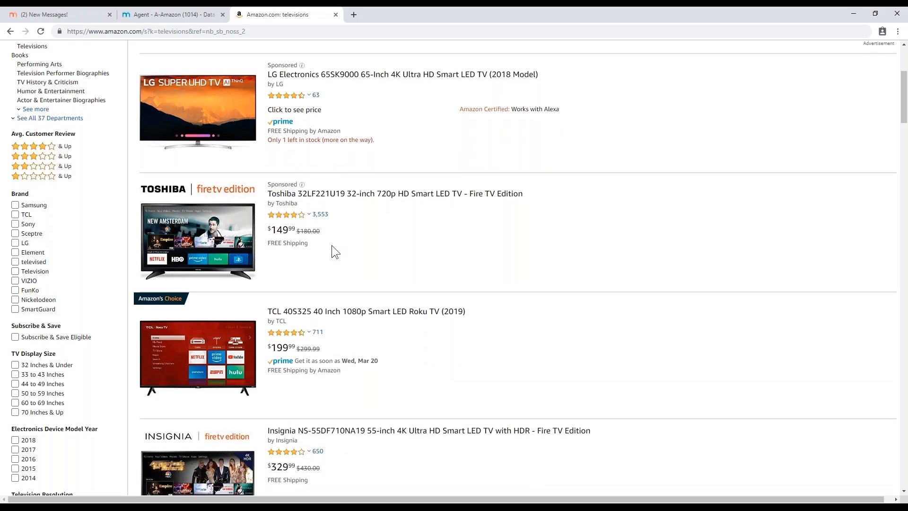
scroll(331, 244, "down", 5)
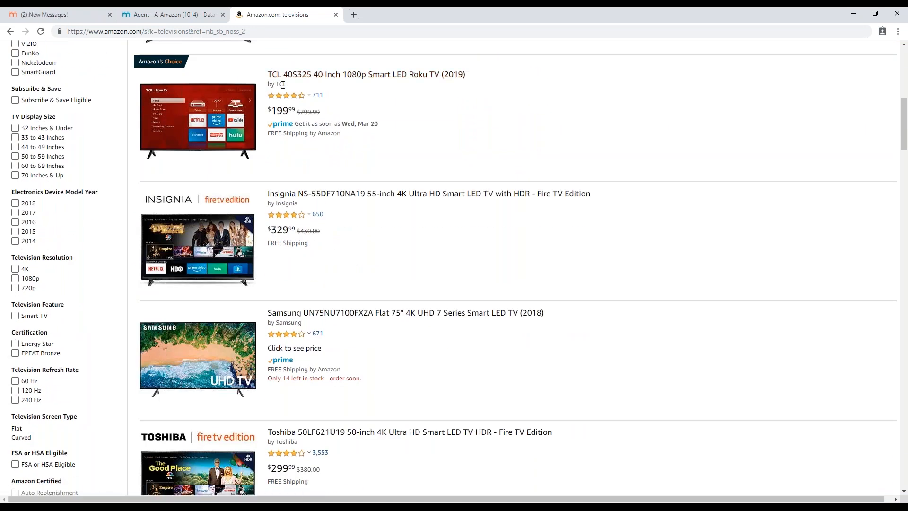
mouse_move(292, 100)
scroll(299, 137, "down", 2)
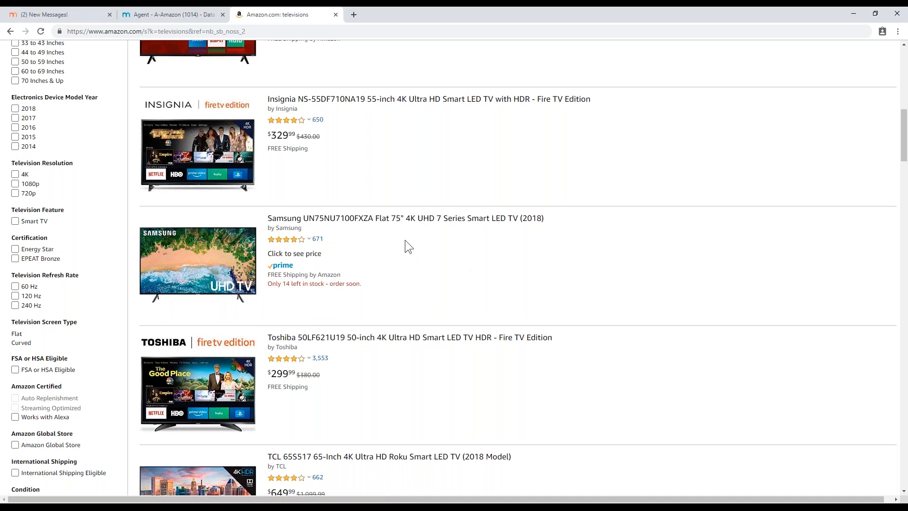
Go to the next page of television results from the pagination below the listings.
scroll(404, 239, "down", 6)
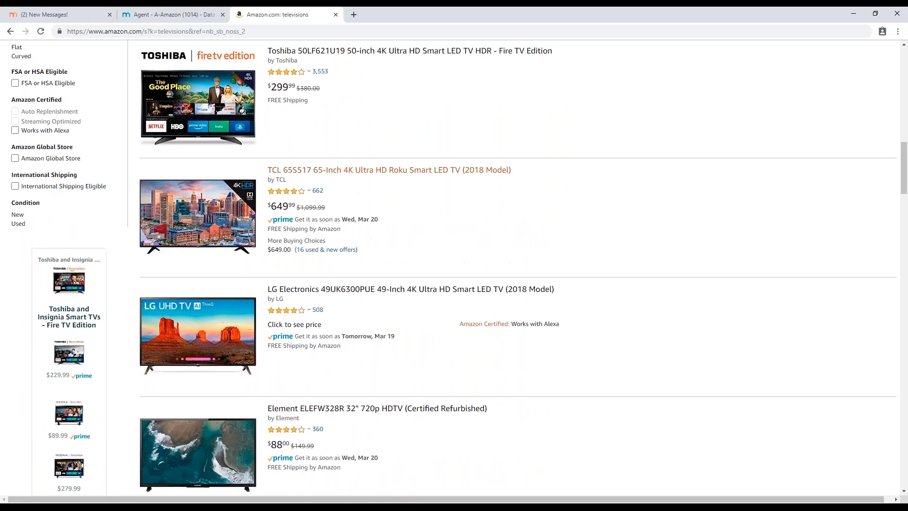
scroll(405, 240, "down", 2)
scroll(404, 239, "down", 2)
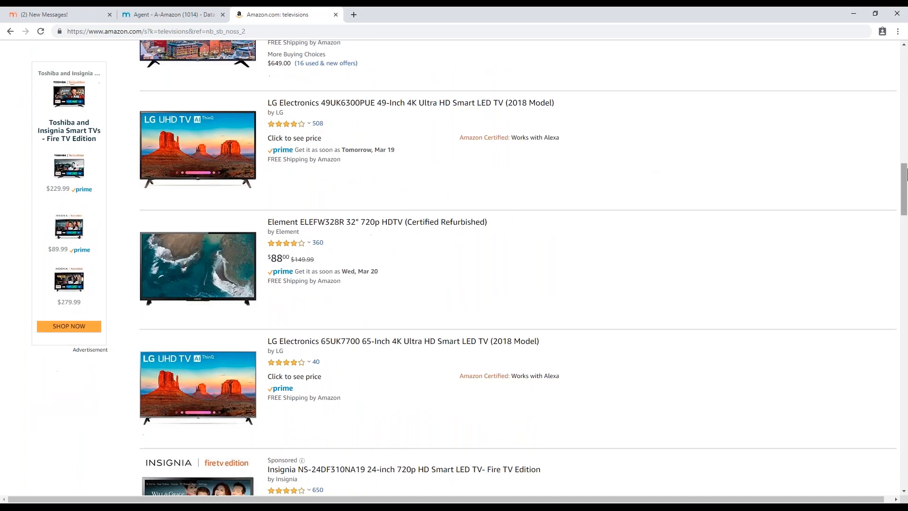
left_click_drag(906, 173, 904, 383)
scroll(314, 126, "down", 1)
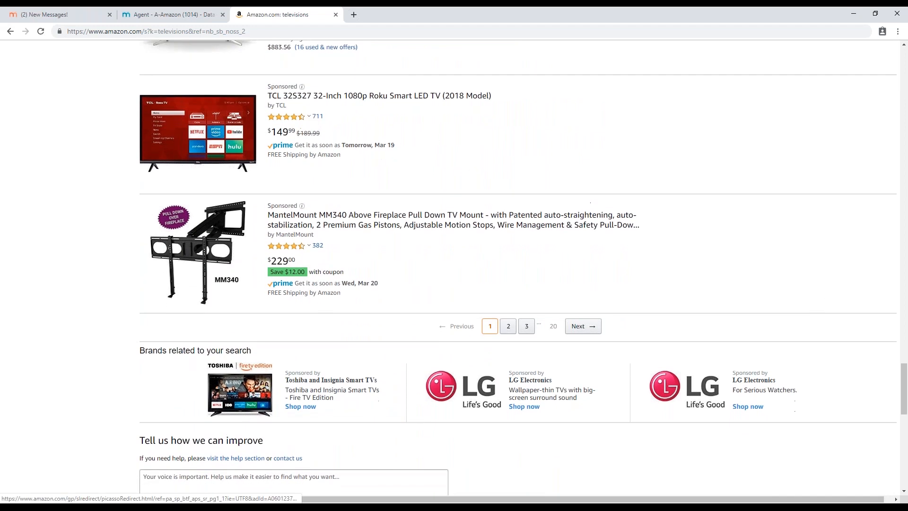
scroll(413, 215, "up", 2)
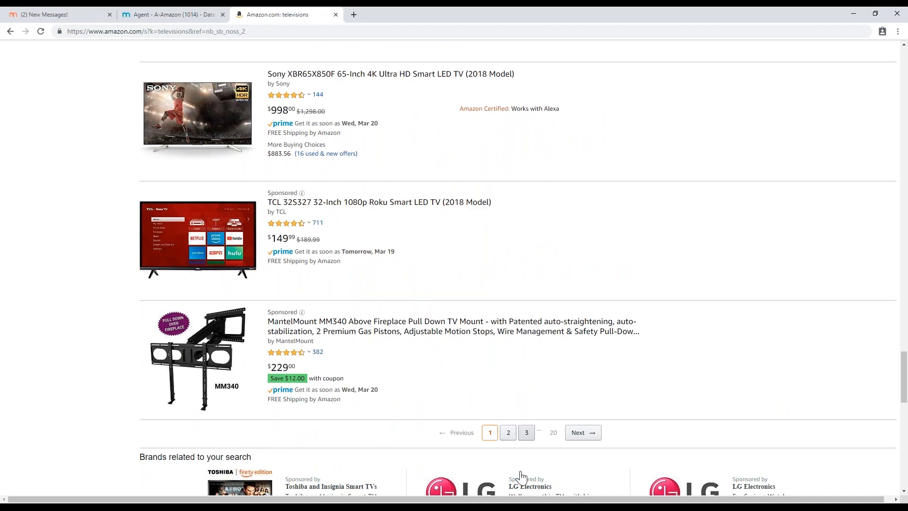
left_click(581, 439)
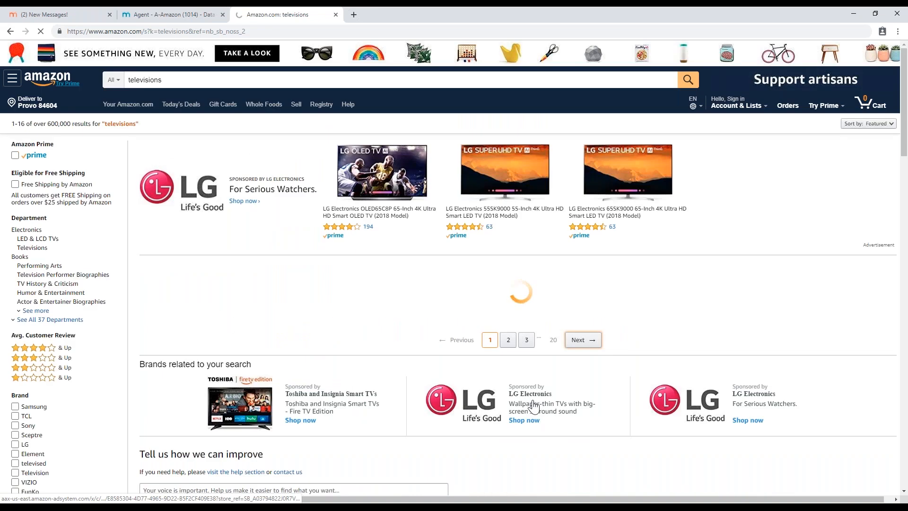
Change the page parameter in the results URL to 10 and load that page of television results.
scroll(327, 305, "down", 4)
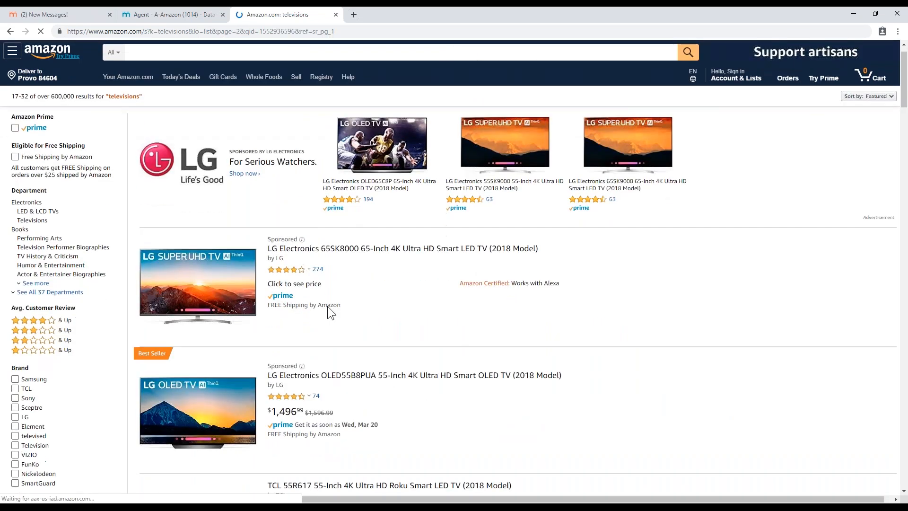
double_click(238, 31)
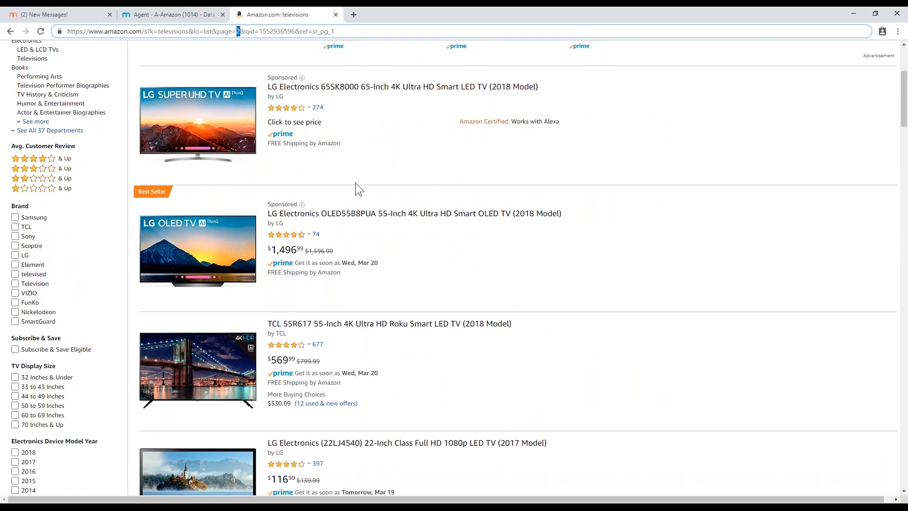
type("10")
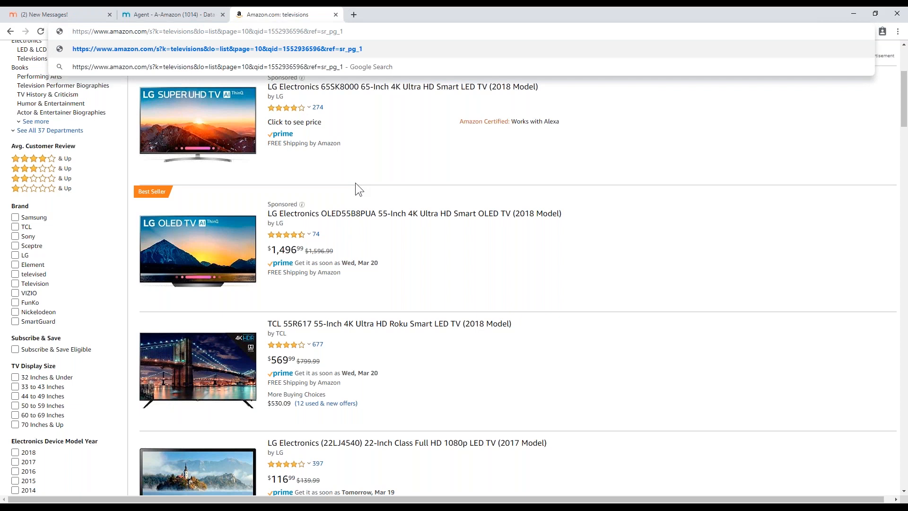
key("Return")
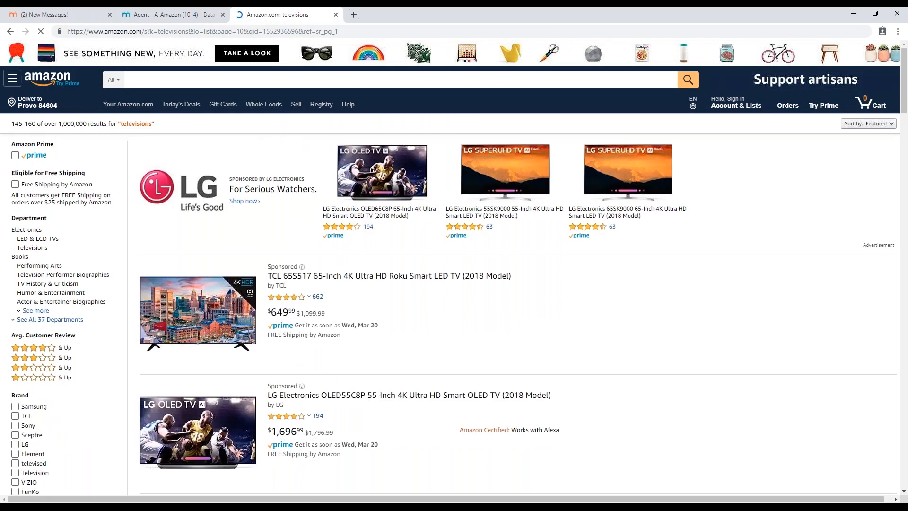
Examine the product listings on page 10 for items that are not televisions, and check the pagination below them.
scroll(505, 251, "down", 10)
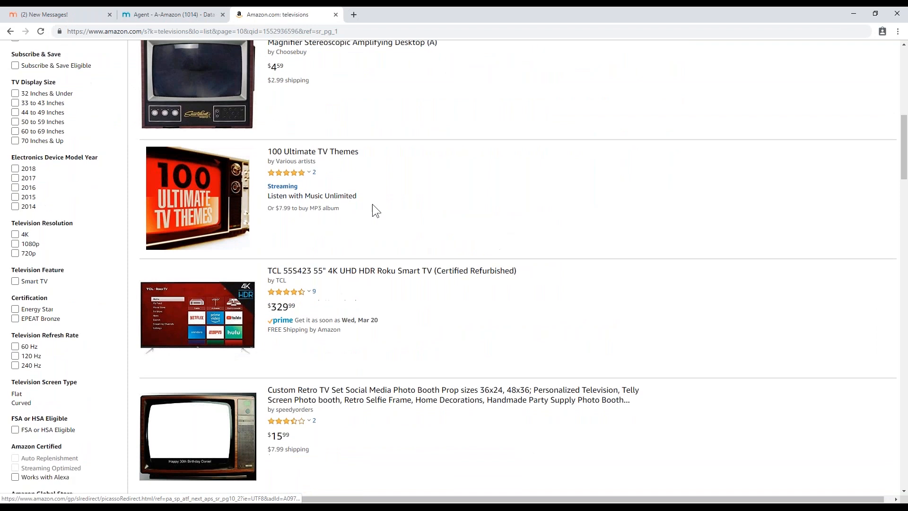
scroll(372, 204, "up", 3)
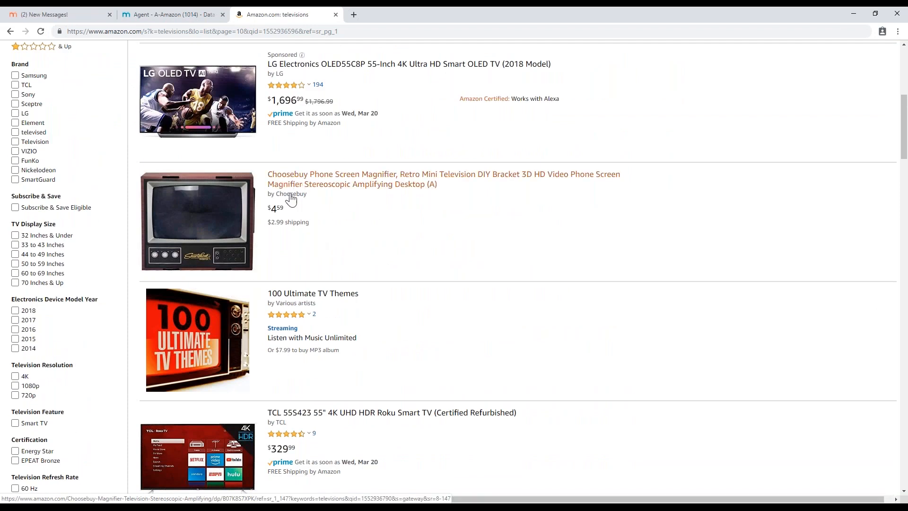
scroll(269, 293, "down", 5)
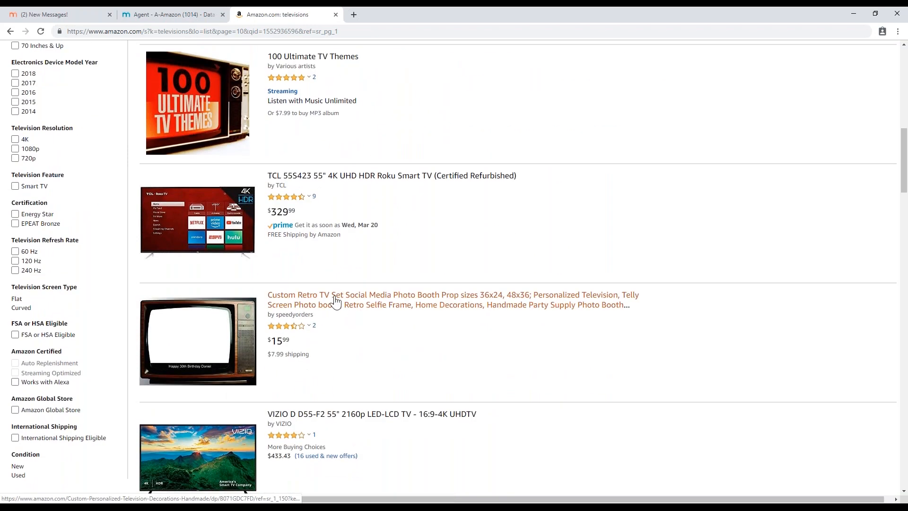
scroll(335, 301, "down", 6)
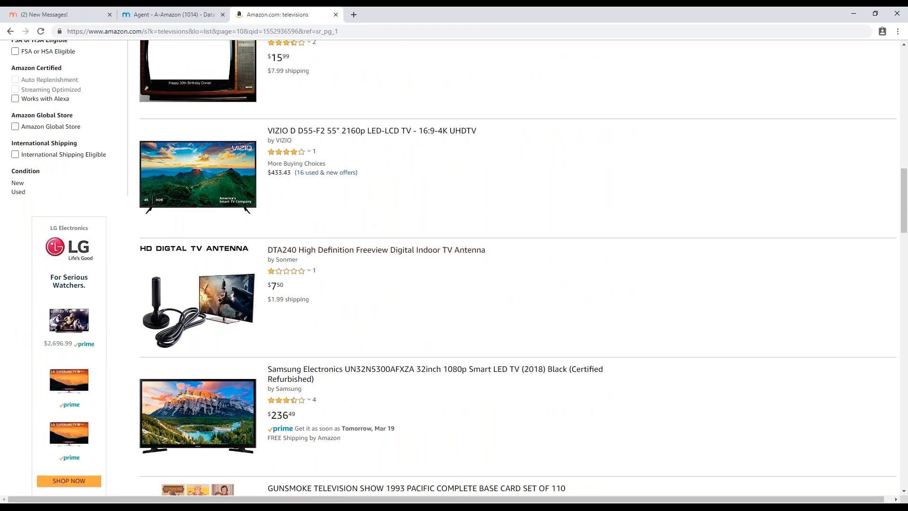
scroll(299, 237, "down", 3)
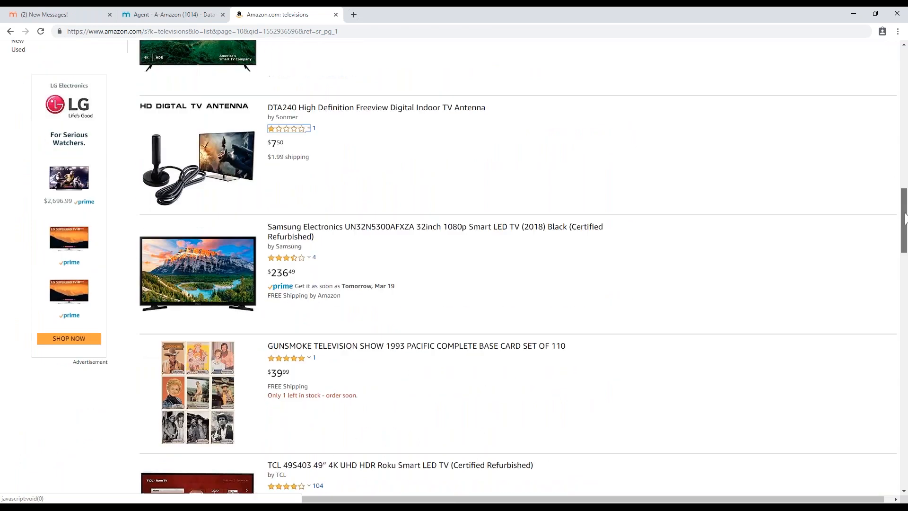
scroll(528, 236, "down", 3)
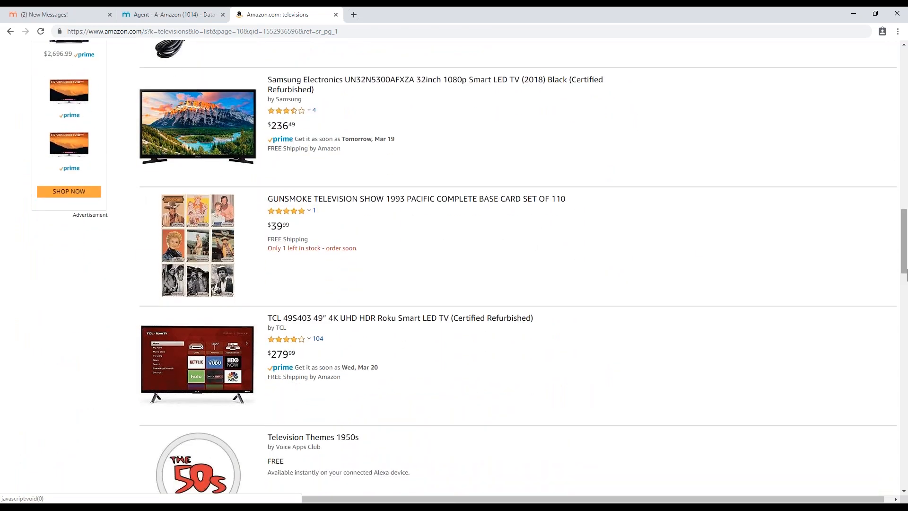
left_click_drag(904, 258, 904, 326)
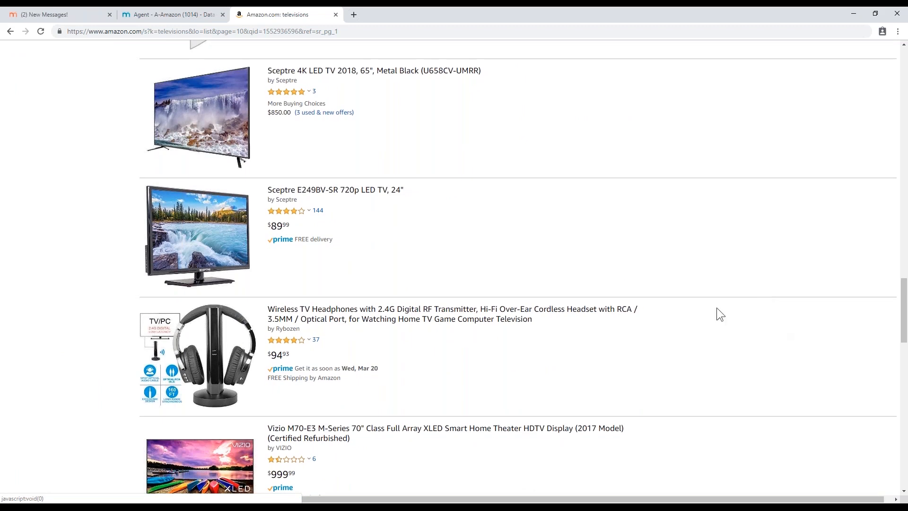
scroll(716, 314, "down", 15)
scroll(670, 248, "up", 2)
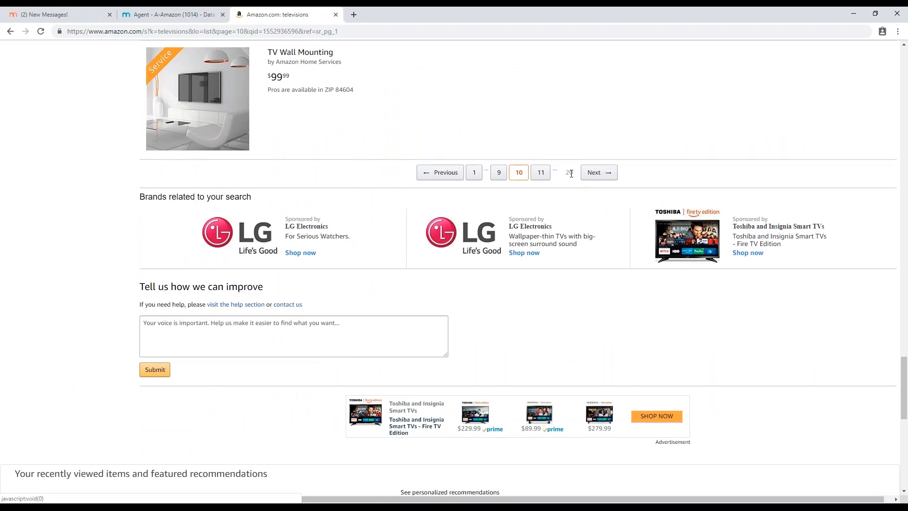
scroll(558, 222, "up", 2)
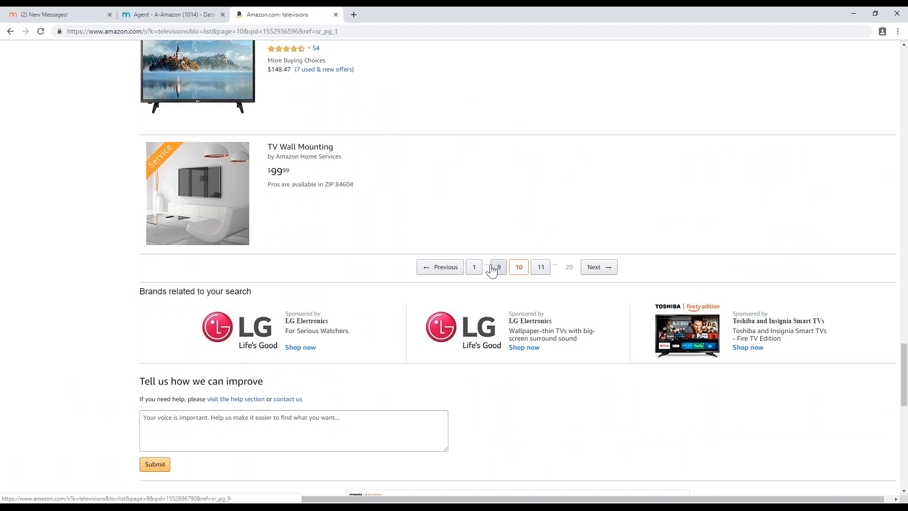
Return to page 1 of the television results and look over its listings.
left_click(474, 267)
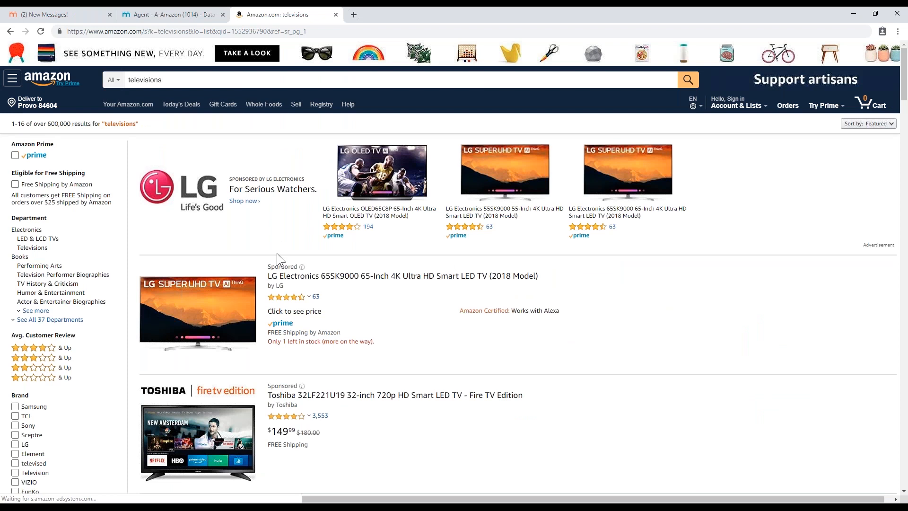
scroll(345, 297, "down", 1)
scroll(345, 297, "down", 4)
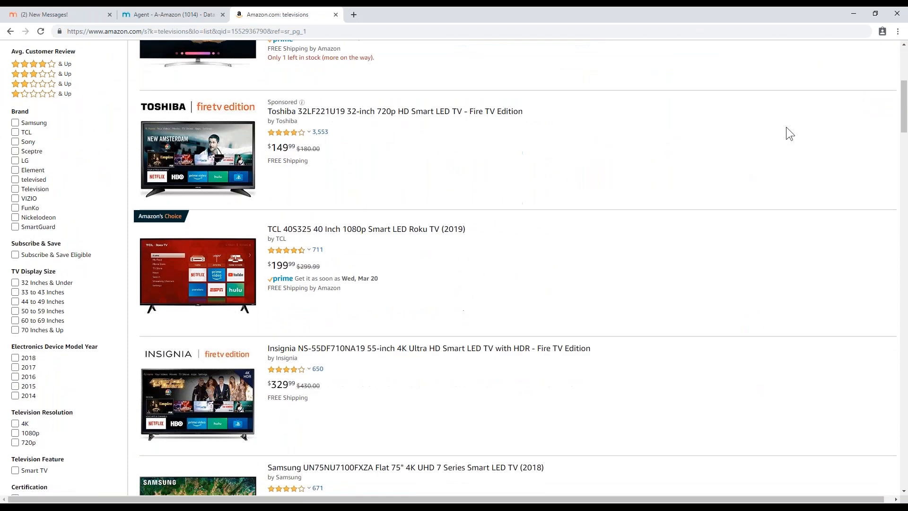
scroll(567, 227, "down", 5)
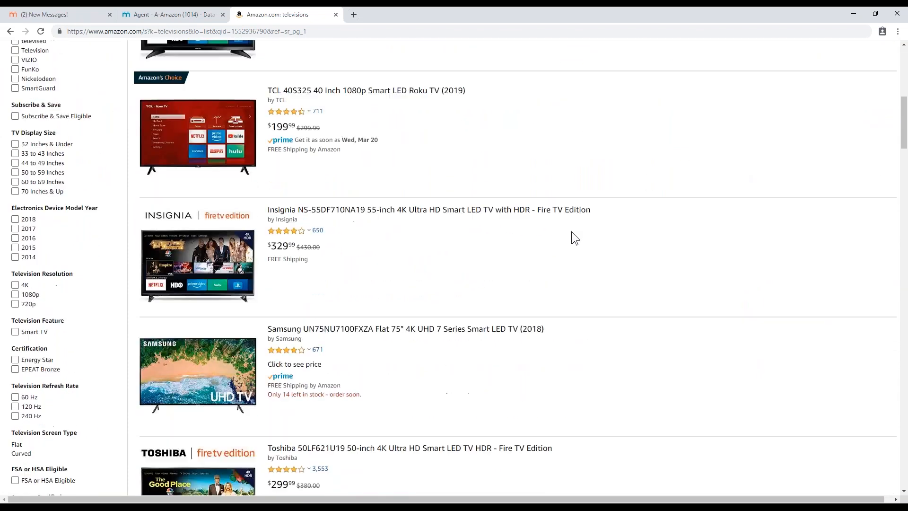
scroll(503, 200, "up", 5)
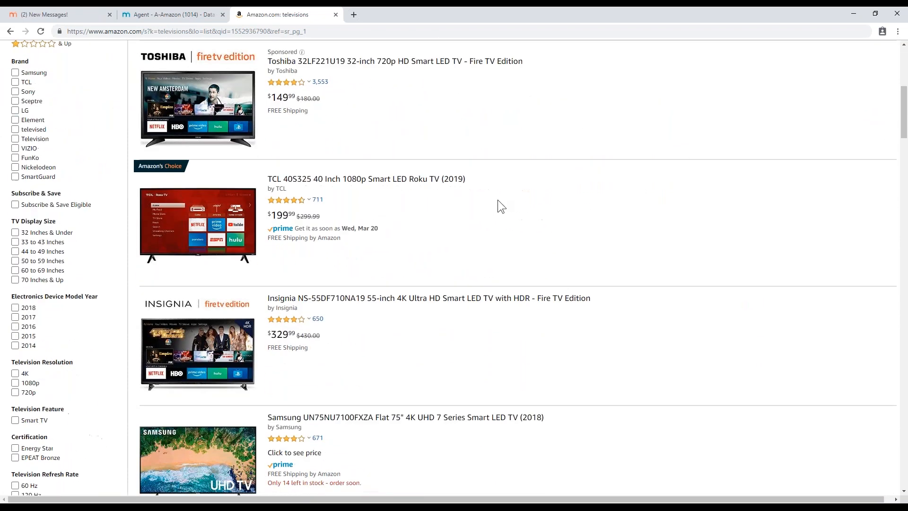
scroll(498, 199, "up", 1)
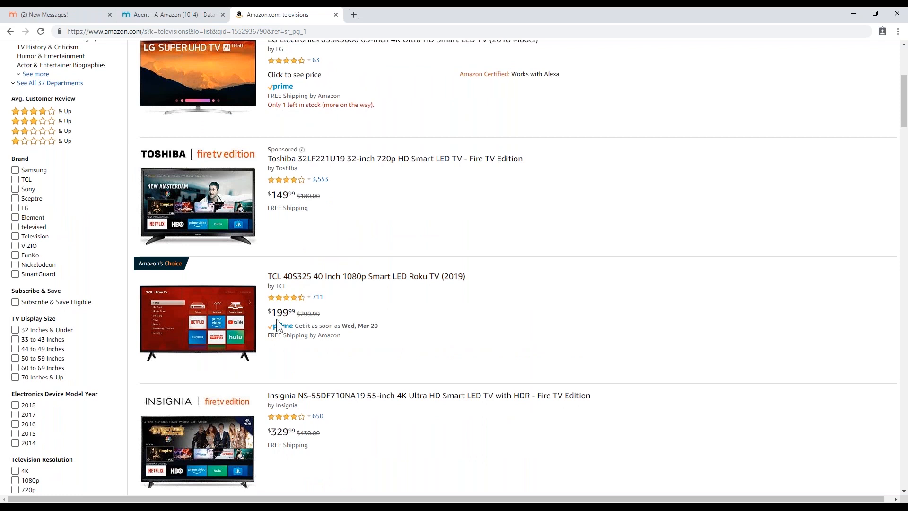
Open the TCL 40S325 40 Inch television's product page and view its second image, size options and feature list.
left_click(301, 280)
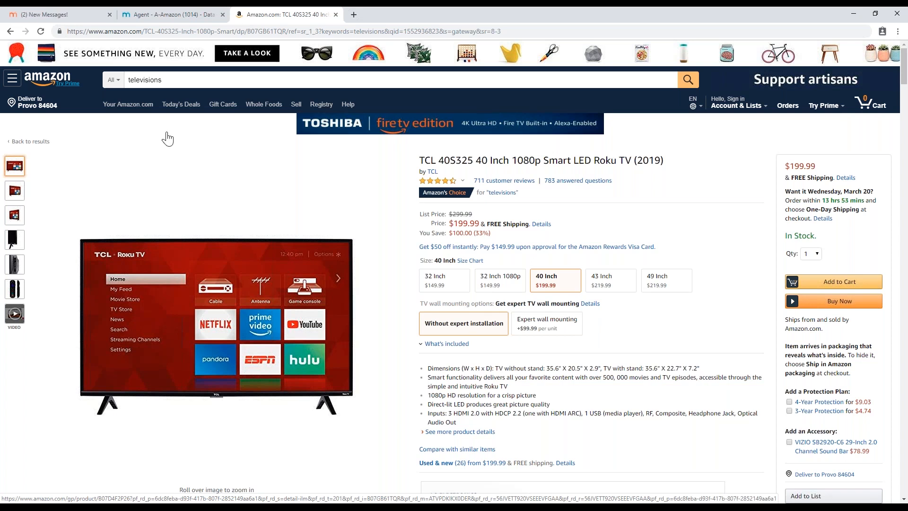
mouse_move(16, 193)
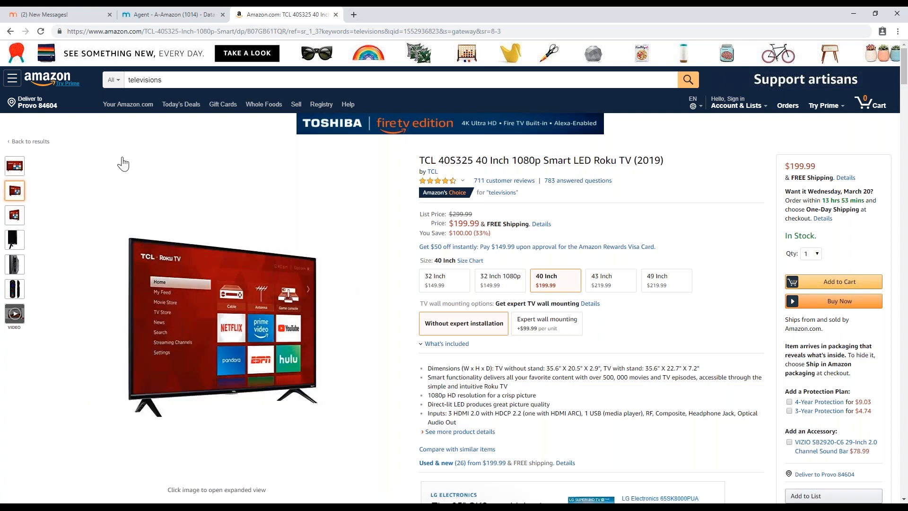
scroll(527, 204, "down", 1)
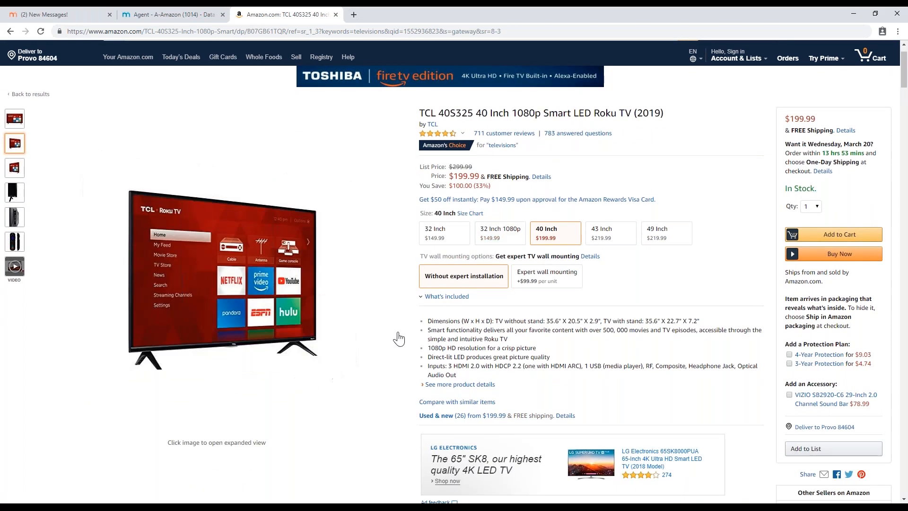
scroll(437, 327, "down", 2)
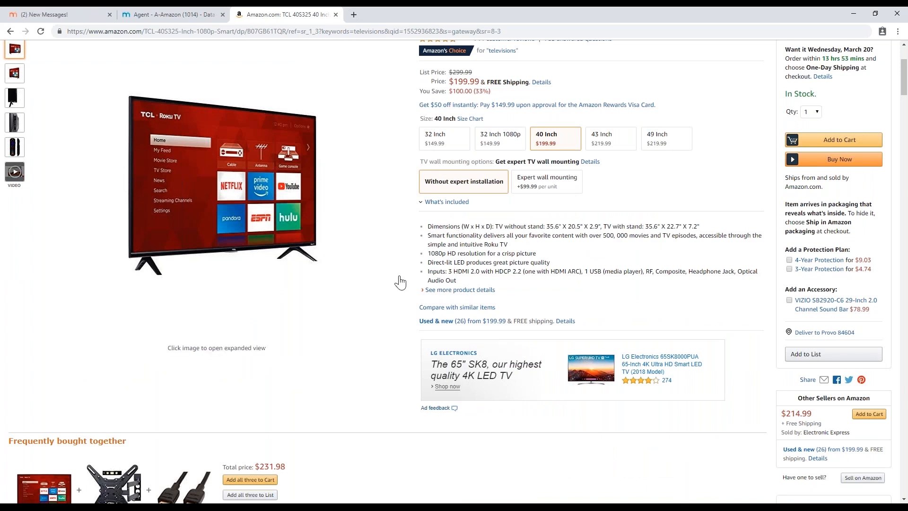
Find the Product information section on the product page and examine the item weight and product dimensions under Technical Details.
scroll(399, 279, "down", 4)
scroll(393, 284, "down", 8)
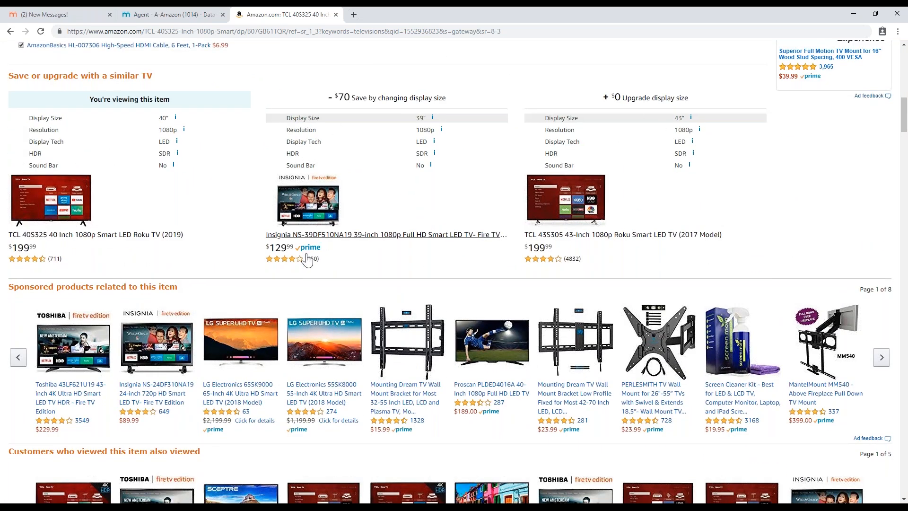
scroll(305, 264, "down", 7)
left_click(904, 225)
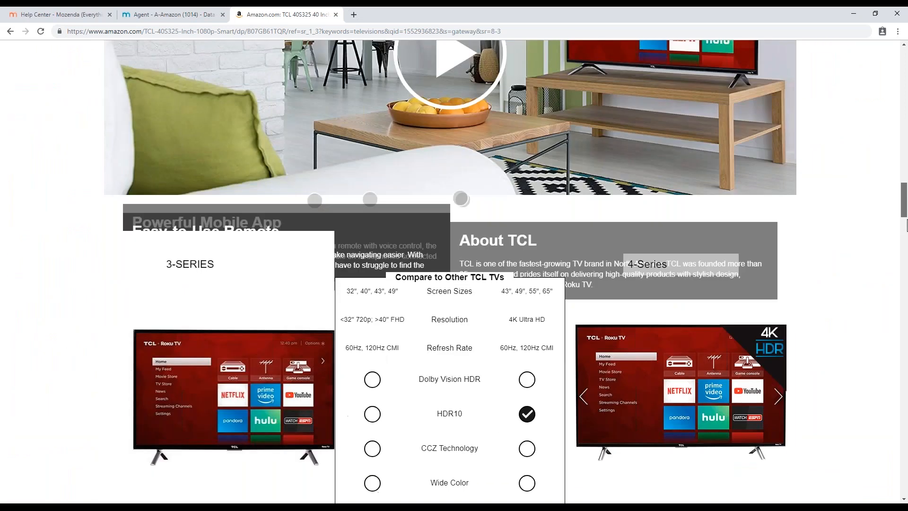
left_click_drag(905, 224, 898, 328)
scroll(898, 329, "down", 1)
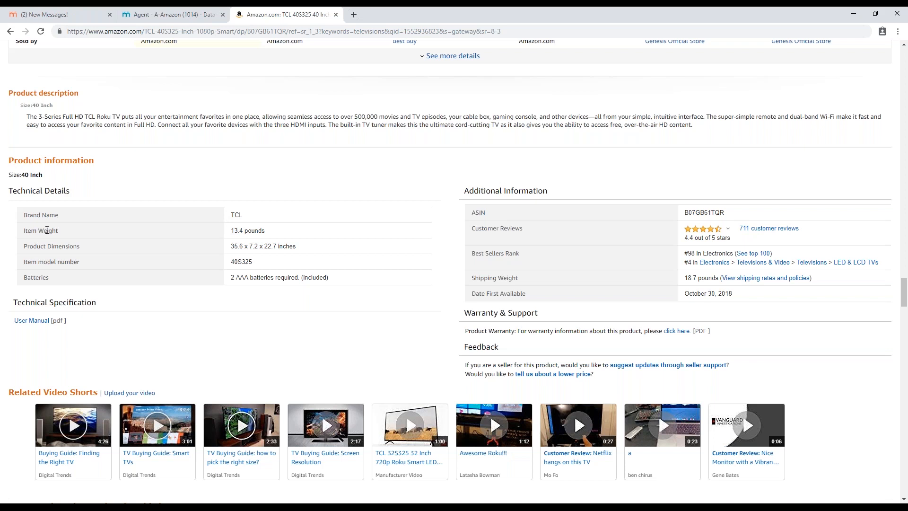
double_click(46, 230)
double_click(66, 245)
left_click(149, 247)
scroll(189, 326, "down", 2)
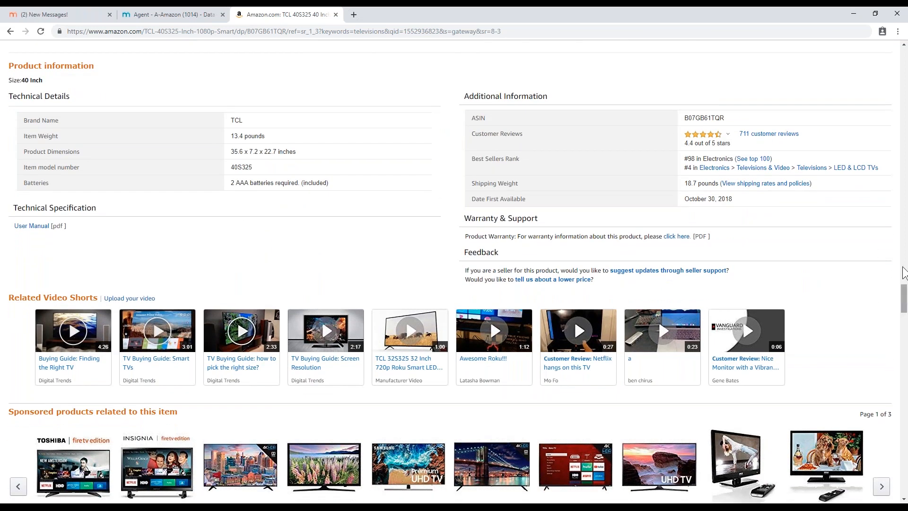
Go back from the TCL product page to the beginning of the first television results page.
left_click_drag(903, 279, 902, 47)
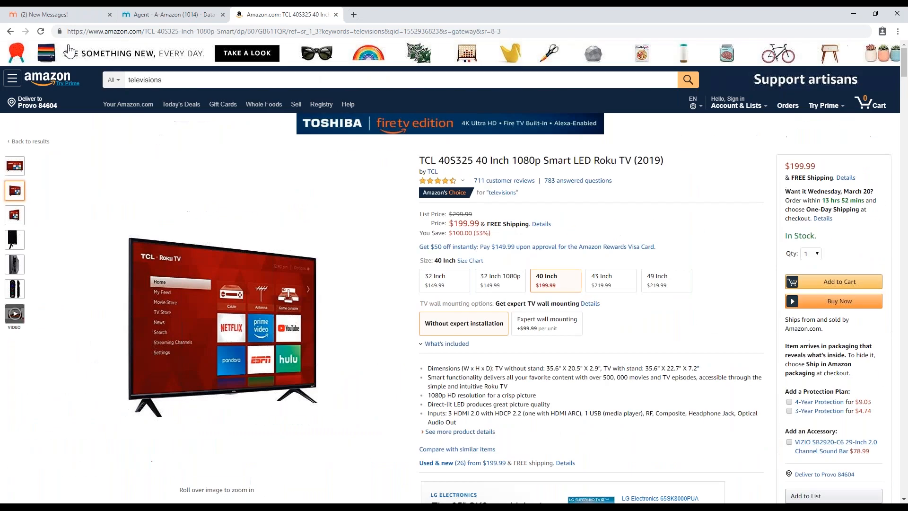
left_click(10, 31)
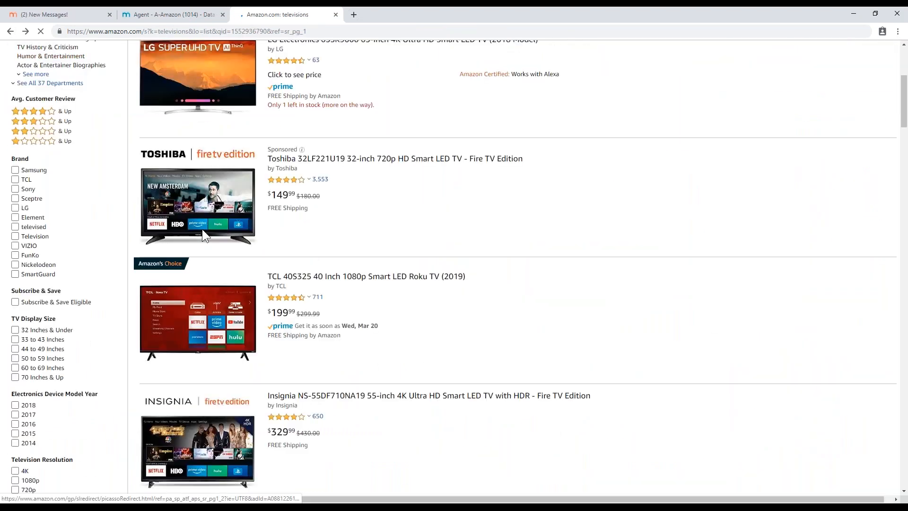
scroll(202, 229, "up", 5)
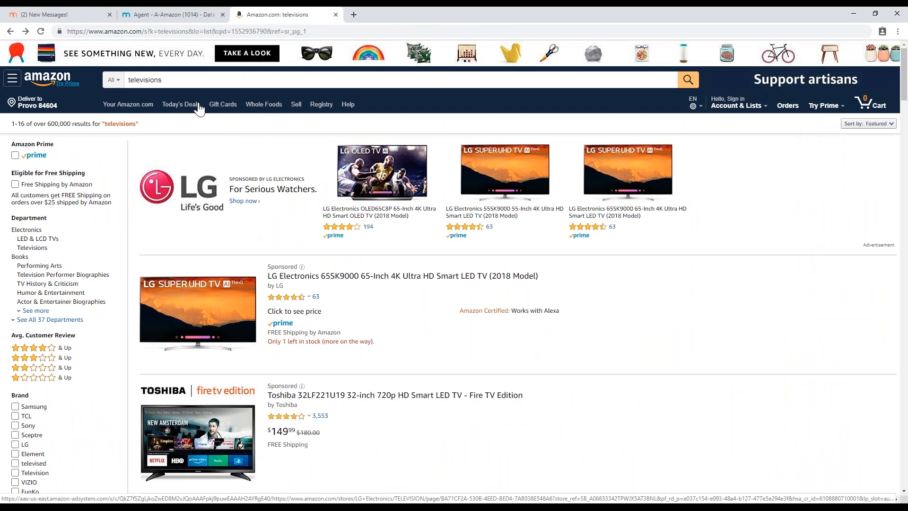
View the A-Amazon agent's data columns in the Mozenda web console and return to the Amazon television results.
left_click(175, 9)
left_click(116, 77)
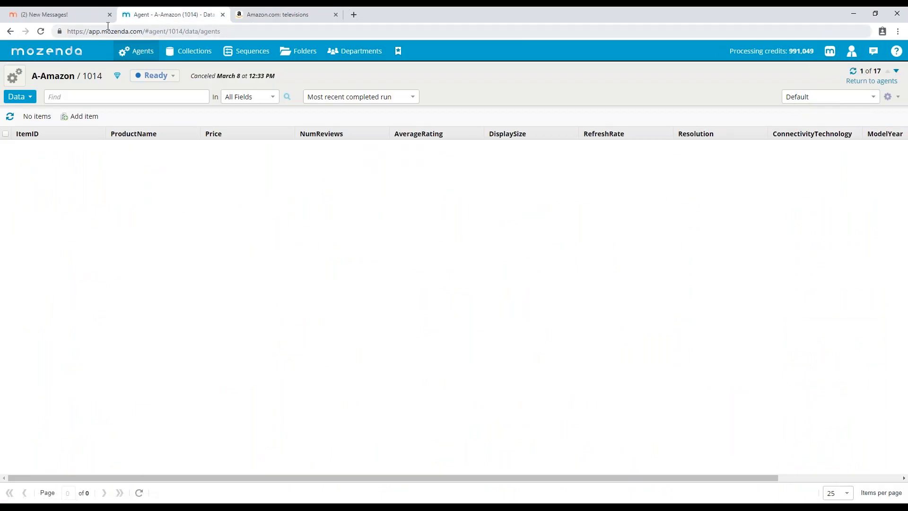
left_click(264, 14)
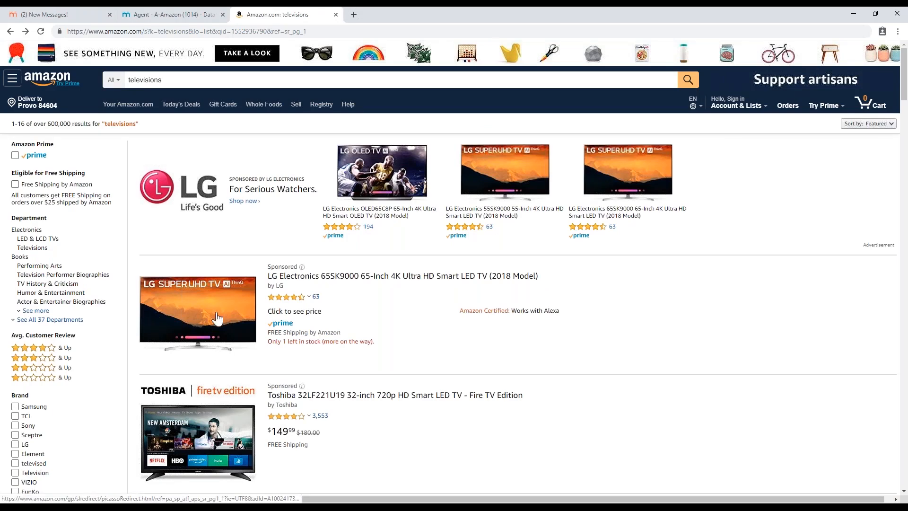
Copy the Amazon television results URL, switch to the Mozenda Agent Builder and load it there, dismissing the Premium Harvesting notice.
left_click(308, 31)
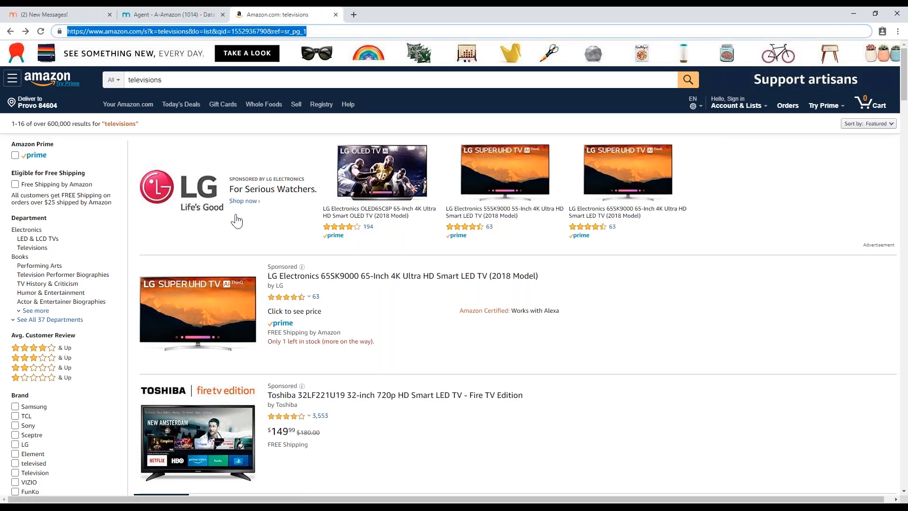
right_click(245, 28)
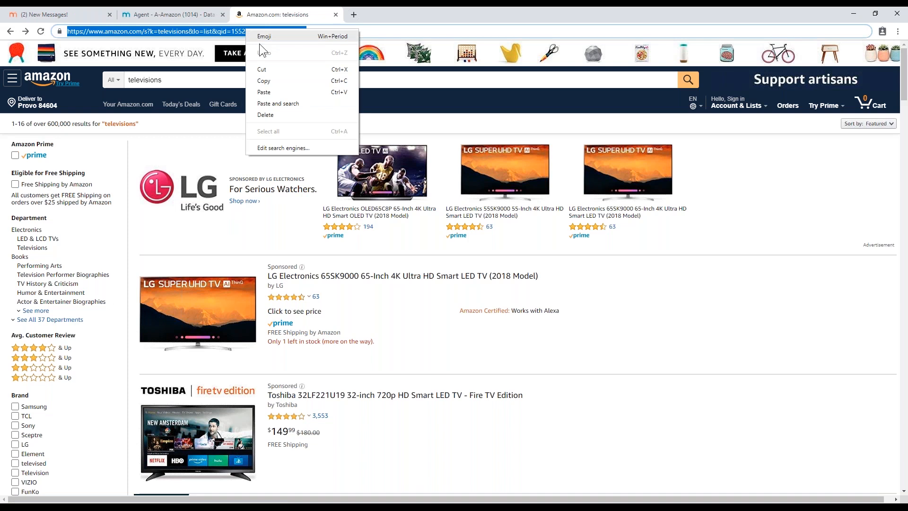
left_click(269, 78)
key("alt+Tab")
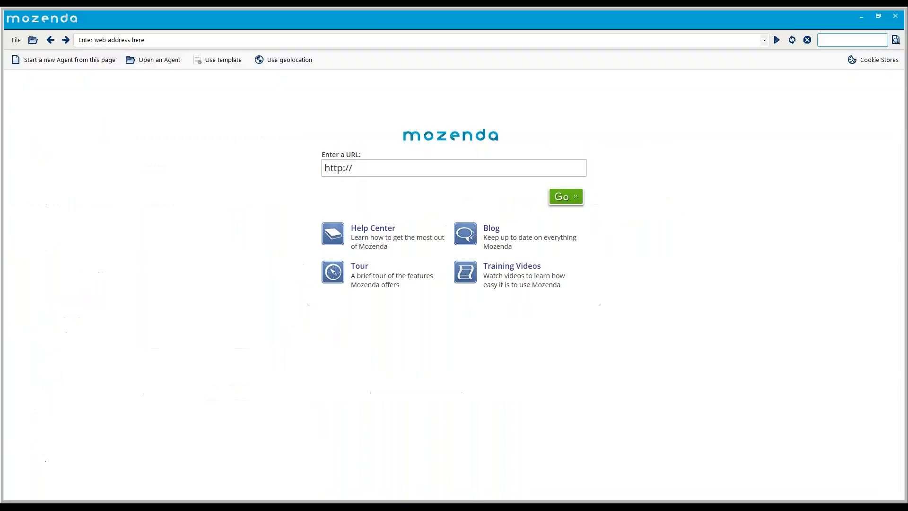
right_click(163, 36)
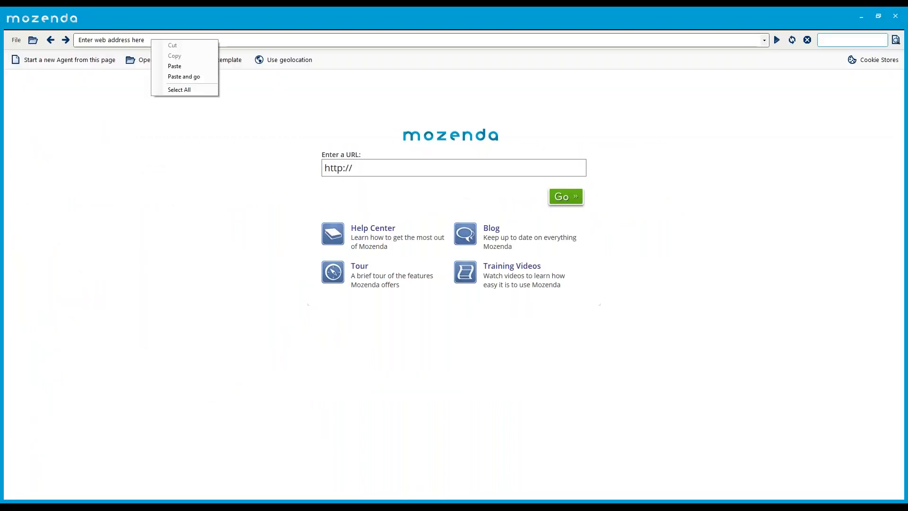
left_click(184, 76)
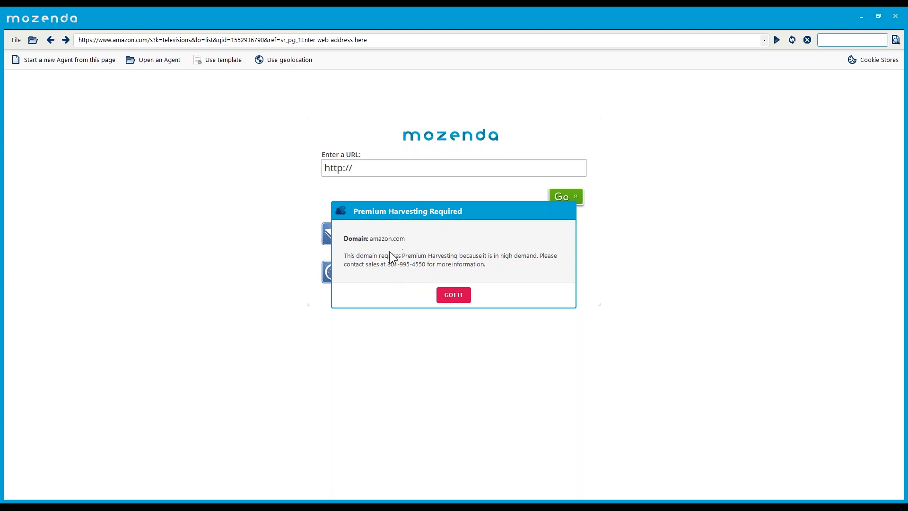
left_click(455, 294)
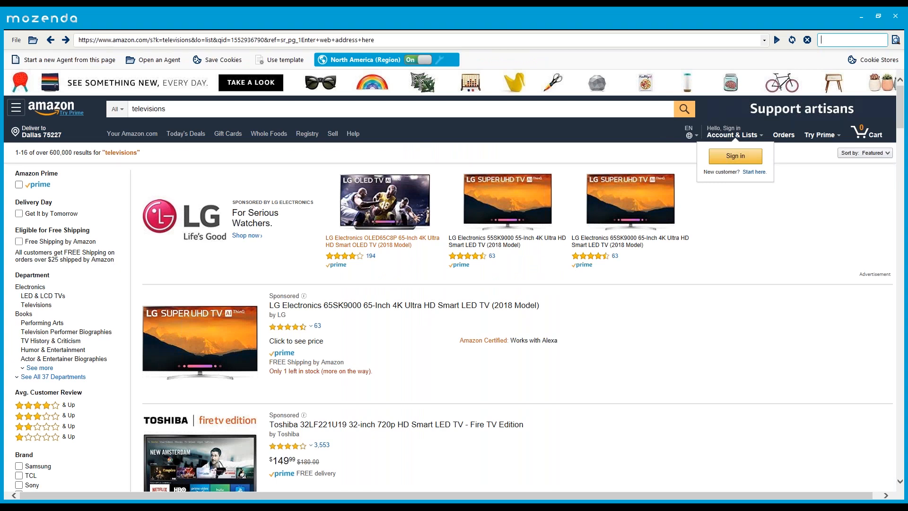
Look over the loaded television results and start a new agent from this page.
scroll(334, 234, "down", 8)
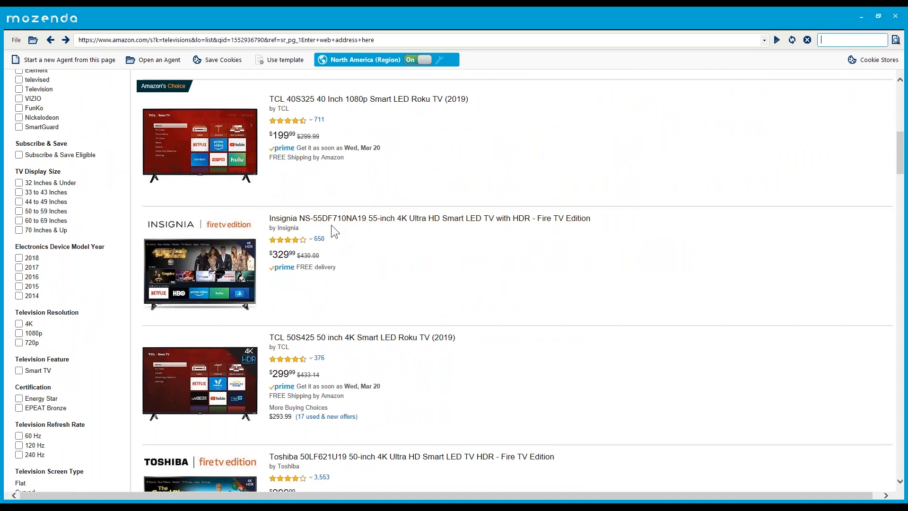
scroll(334, 231, "up", 10)
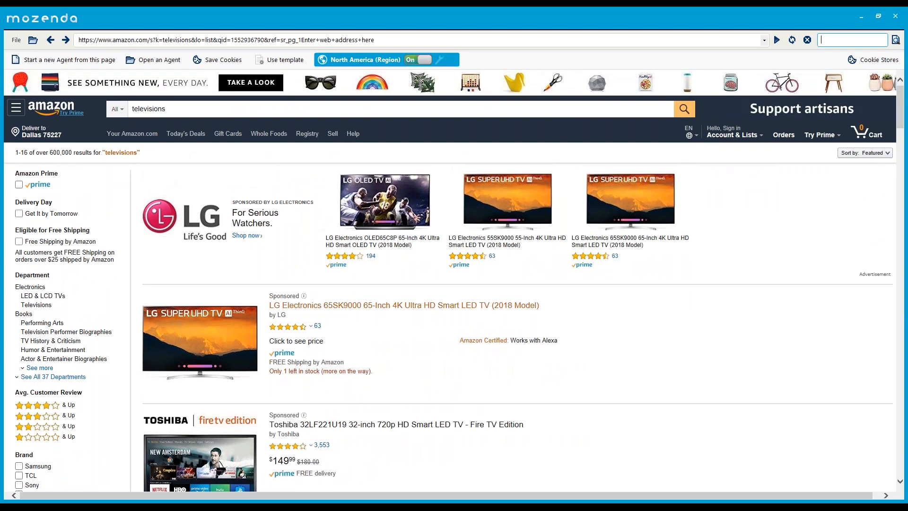
scroll(199, 289, "down", 10)
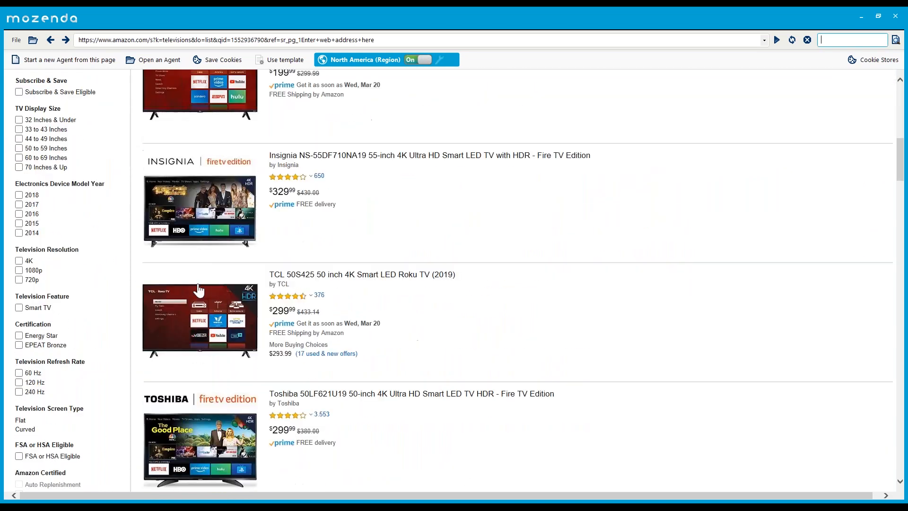
scroll(198, 290, "up", 10)
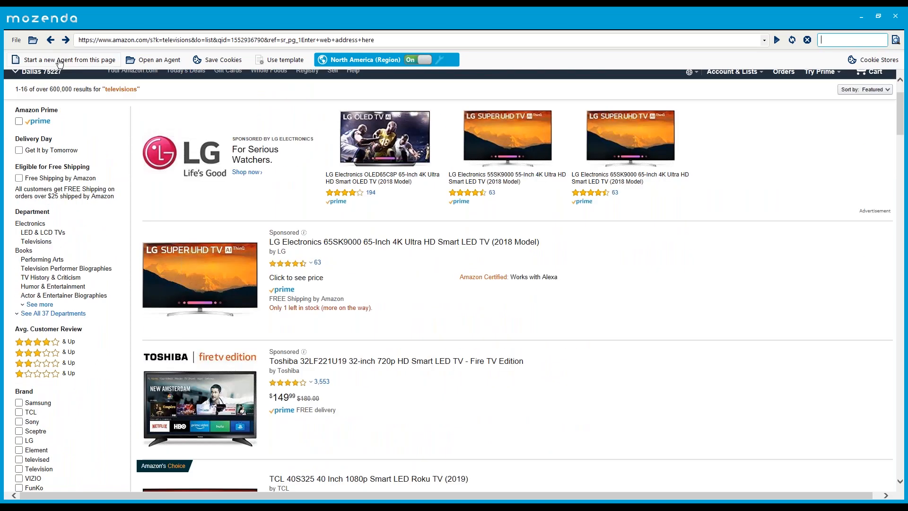
left_click(59, 60)
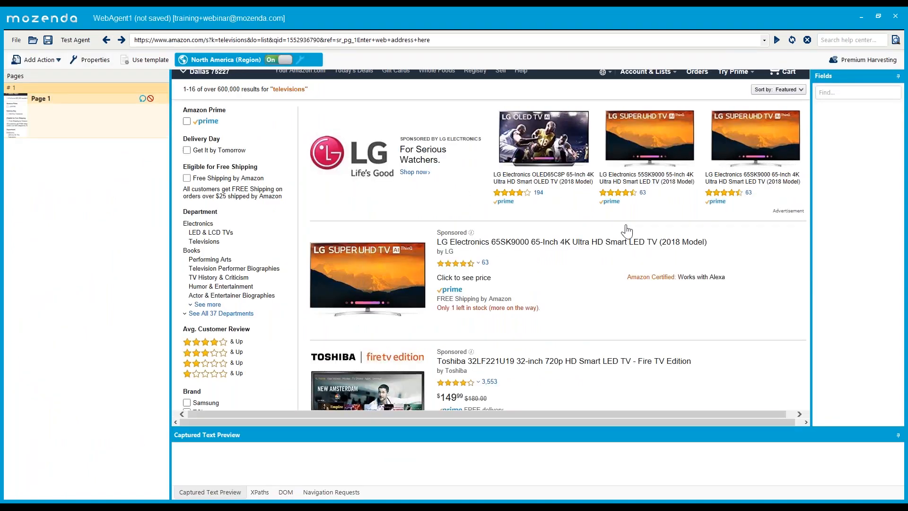
Begin a Capture List action with the TCL 40S325 40 Inch television's title as the first list item.
scroll(361, 199, "down", 2)
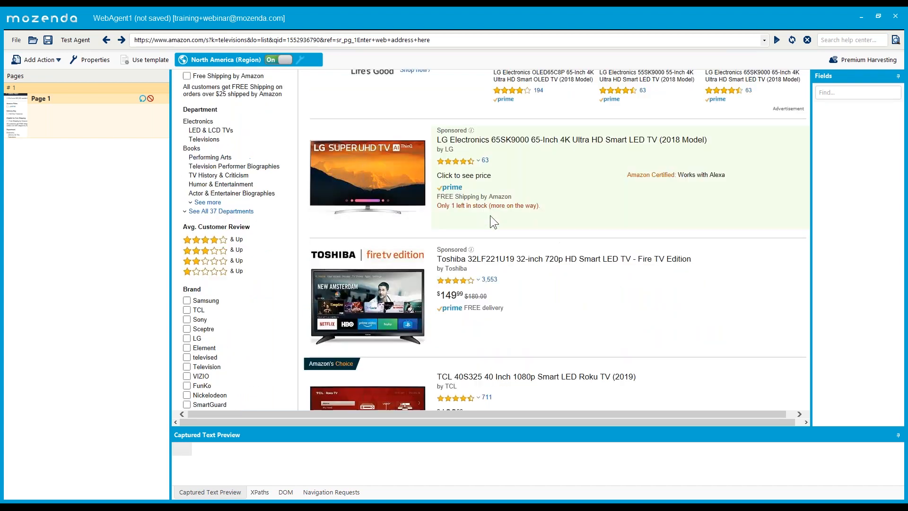
scroll(489, 214, "down", 5)
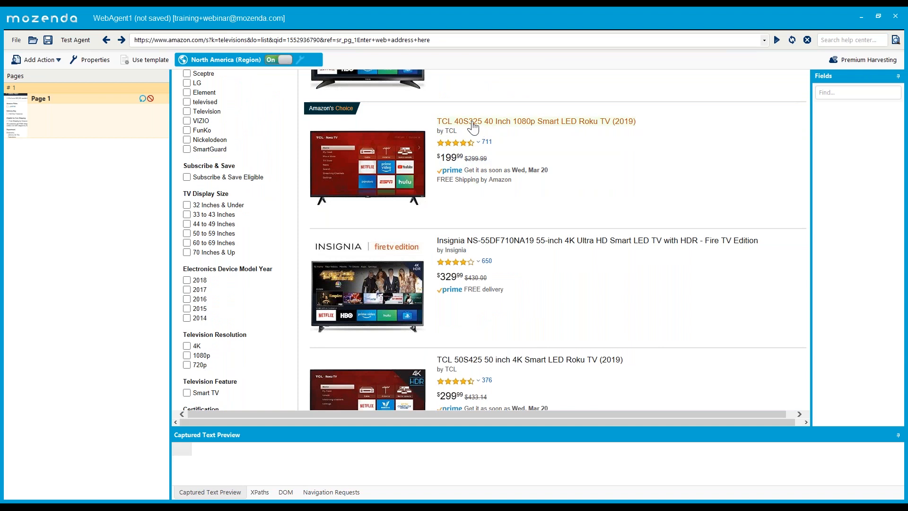
left_click(473, 126)
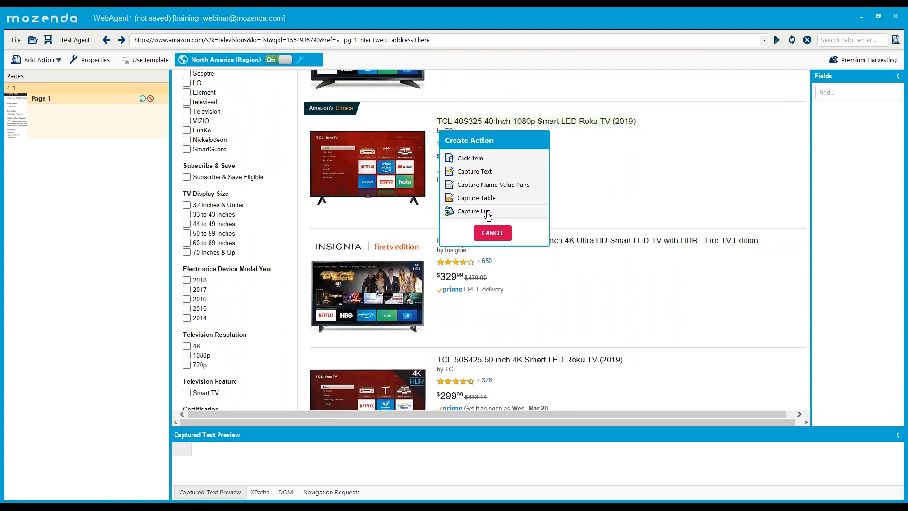
left_click(506, 214)
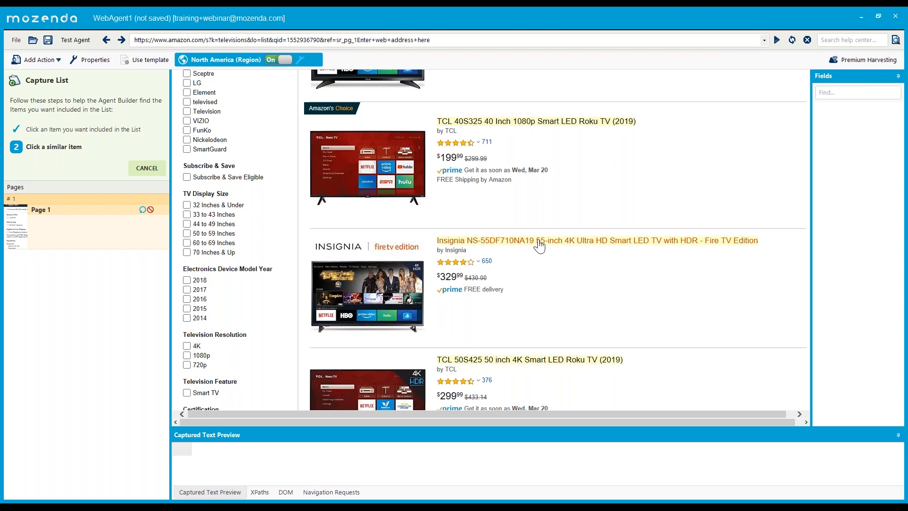
Choose the Samsung UN75NU7100FXZA title as the similar item and create the list with the field name Product.
scroll(505, 197, "down", 2)
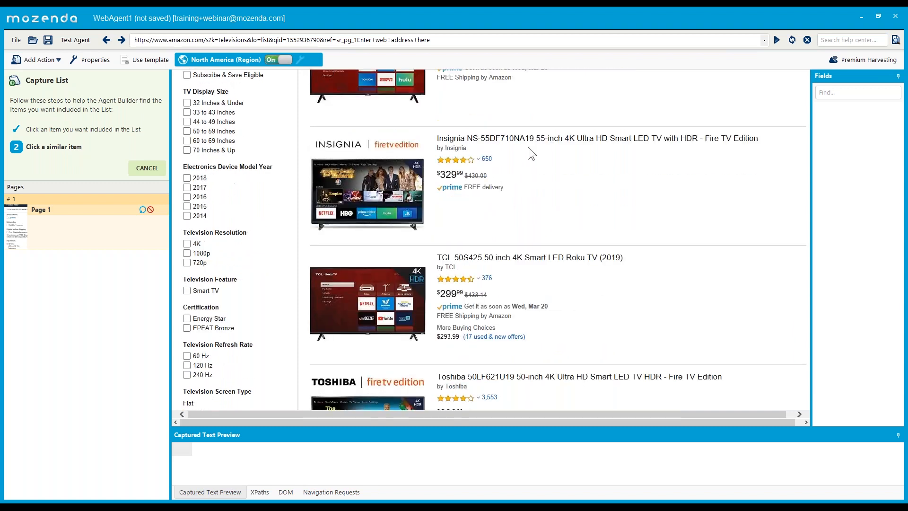
scroll(515, 177, "up", 1)
scroll(515, 177, "up", 1)
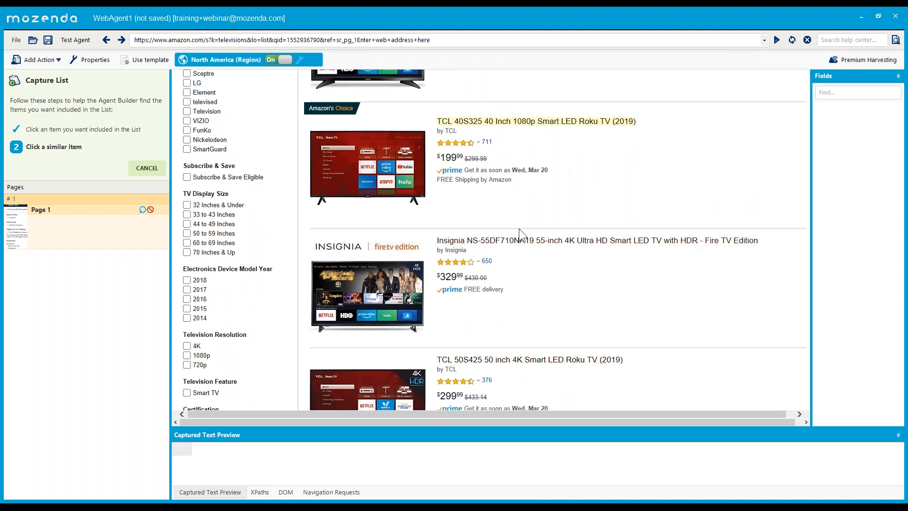
scroll(518, 228, "down", 6)
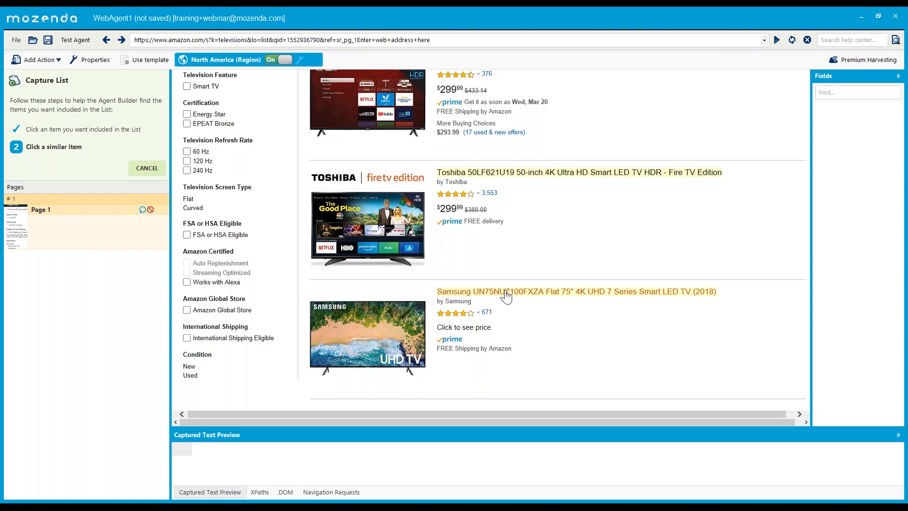
scroll(506, 296, "down", 2)
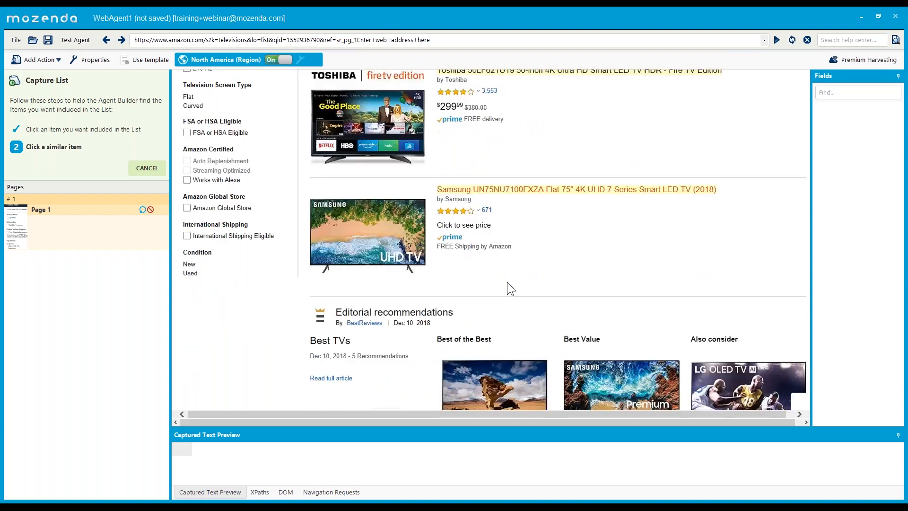
scroll(506, 288, "up", 1)
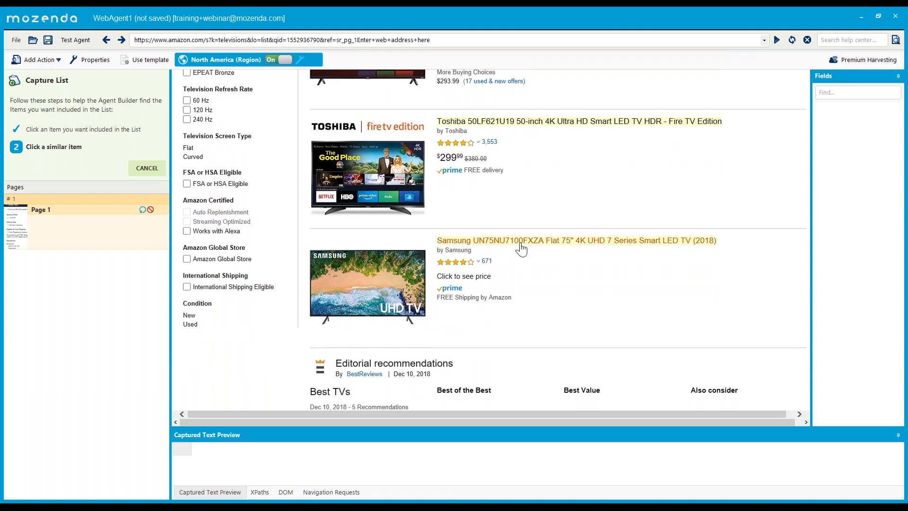
left_click(520, 243)
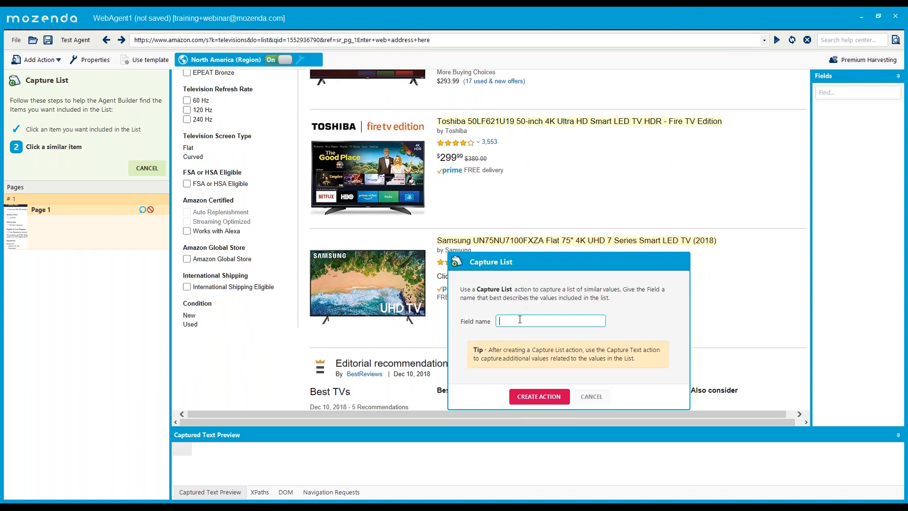
type("Product")
key("Return")
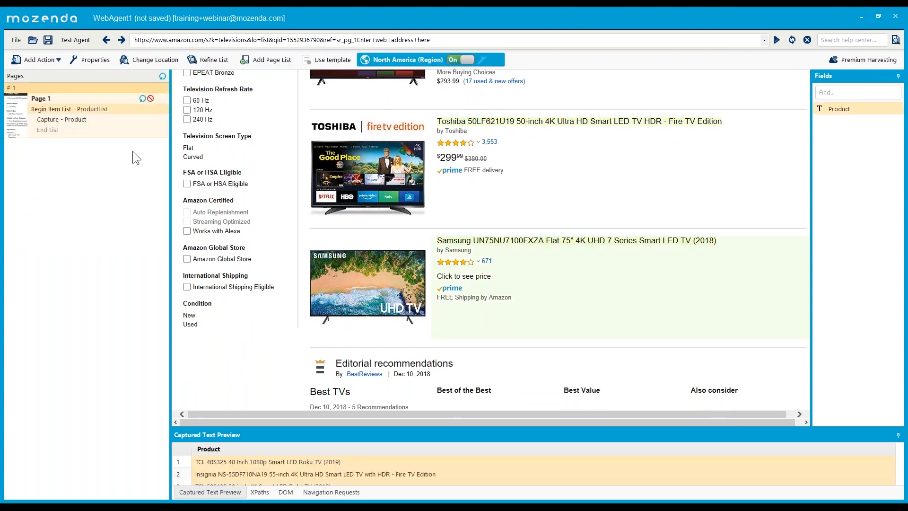
Rename the captured Product field to ProductName in the capture action's properties and save it.
left_click(61, 118)
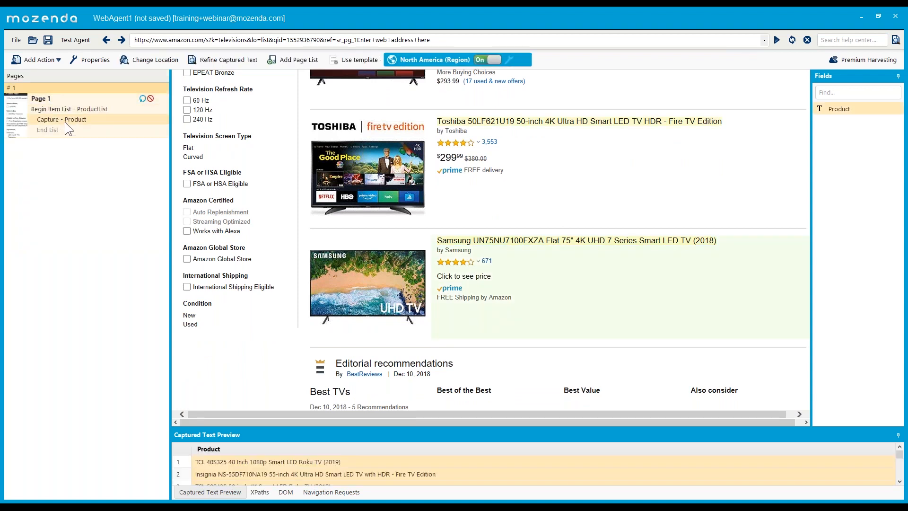
right_click(83, 118)
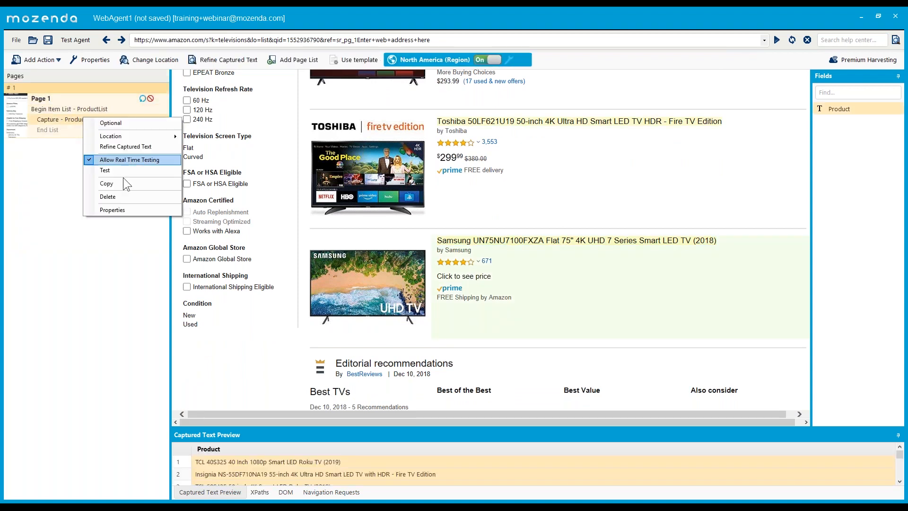
left_click(124, 208)
type("Name")
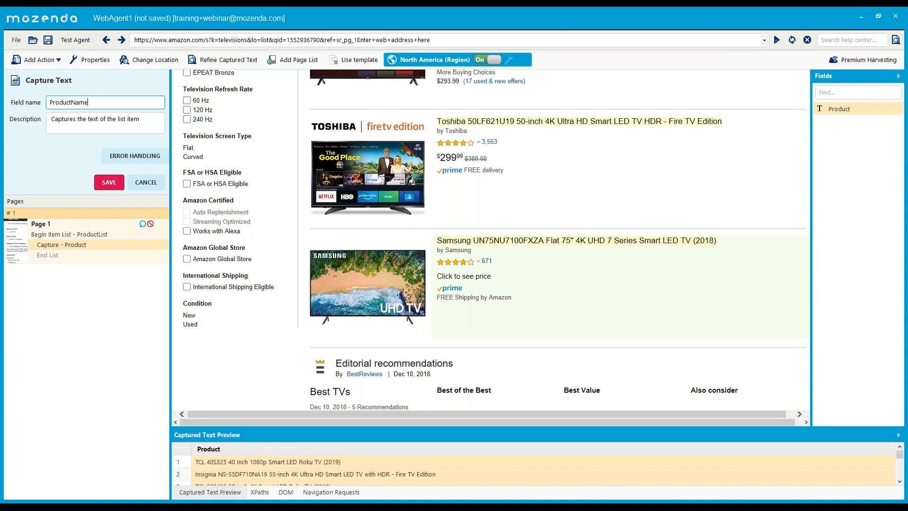
left_click(109, 183)
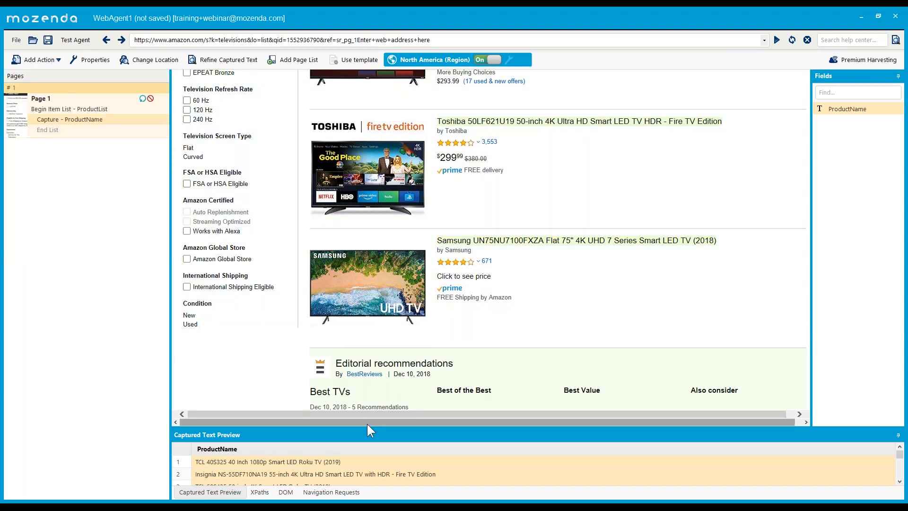
Enlarge the Captured Text Preview area, adding the Testing Results view to it and hiding the XPaths view.
left_click_drag(366, 424, 321, 332)
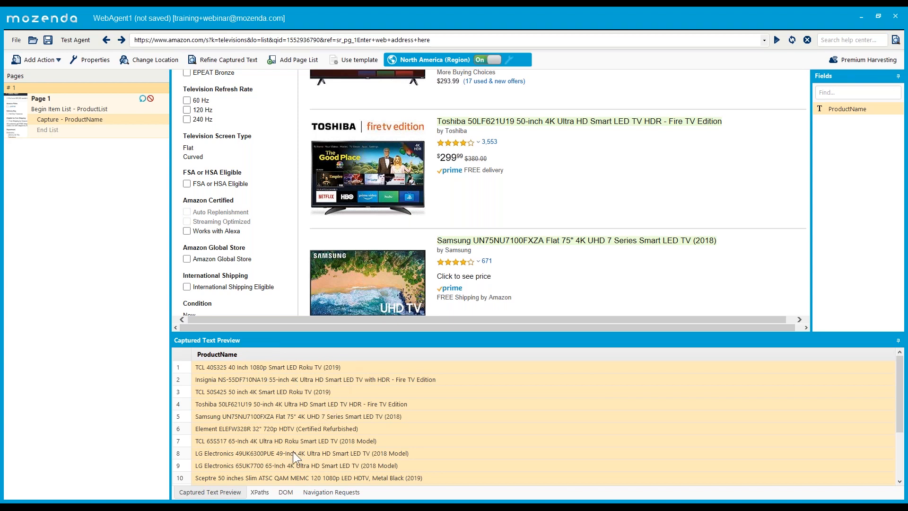
right_click(246, 339)
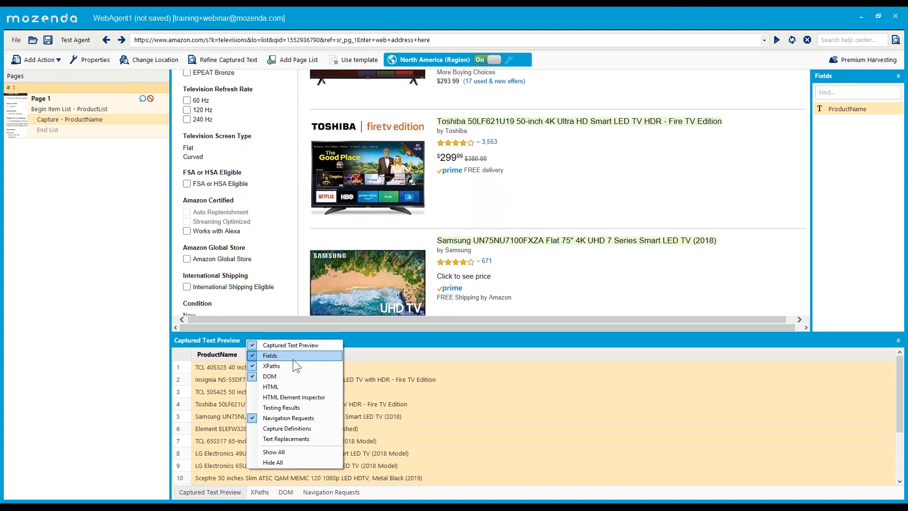
left_click(287, 408)
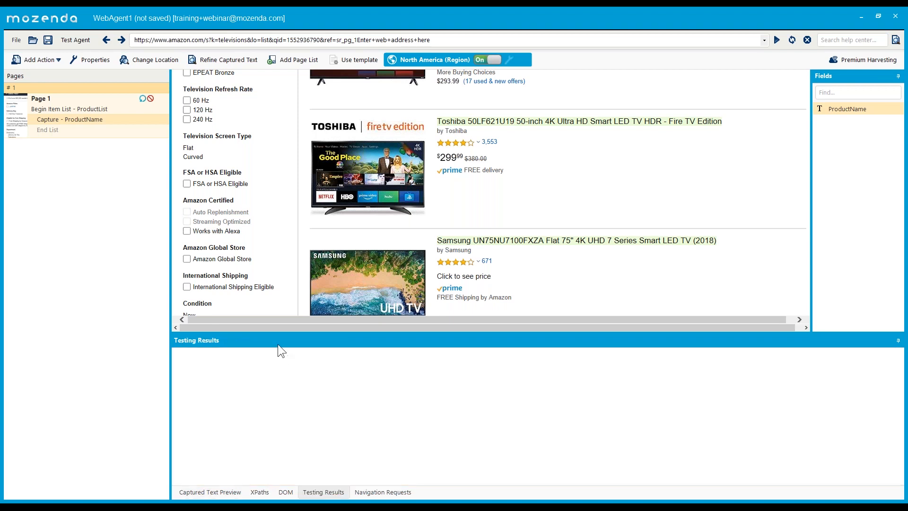
right_click(278, 344)
left_click(308, 372)
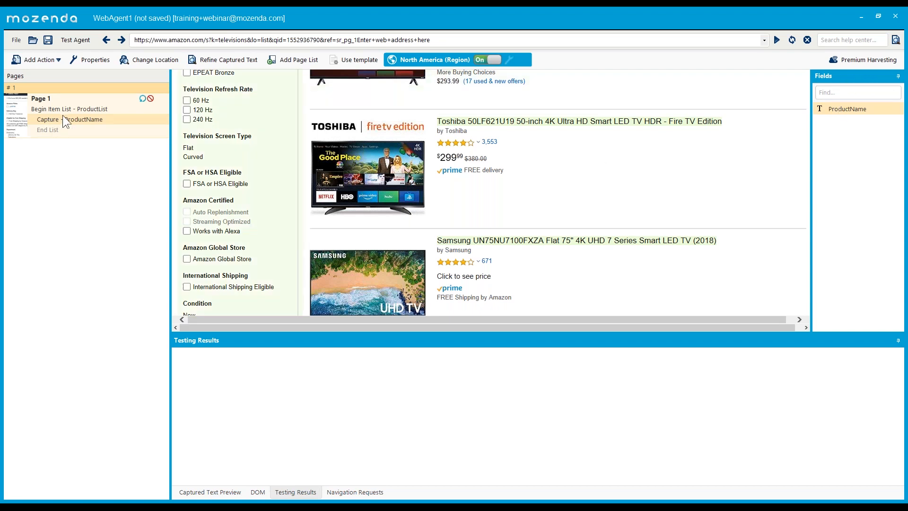
Try auto-hiding the Fields panel, reveal it temporarily and pin it back in place.
mouse_move(886, 105)
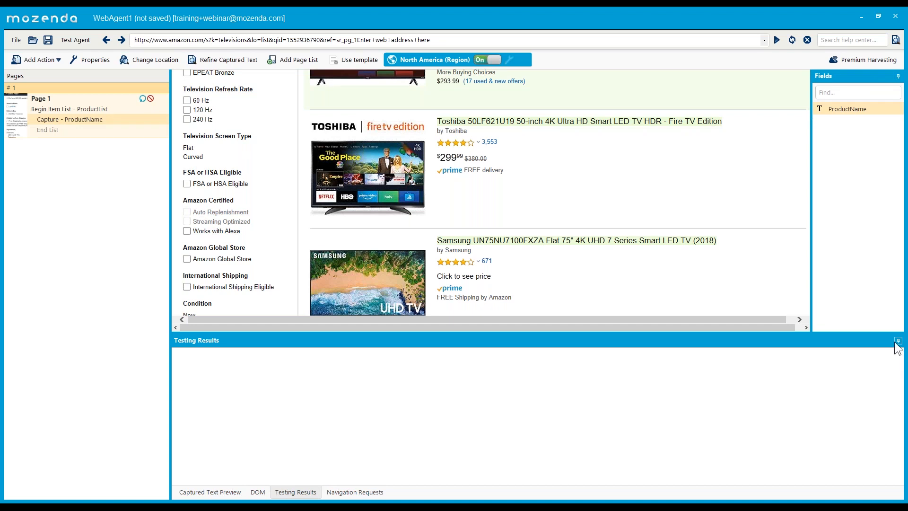
left_click(898, 77)
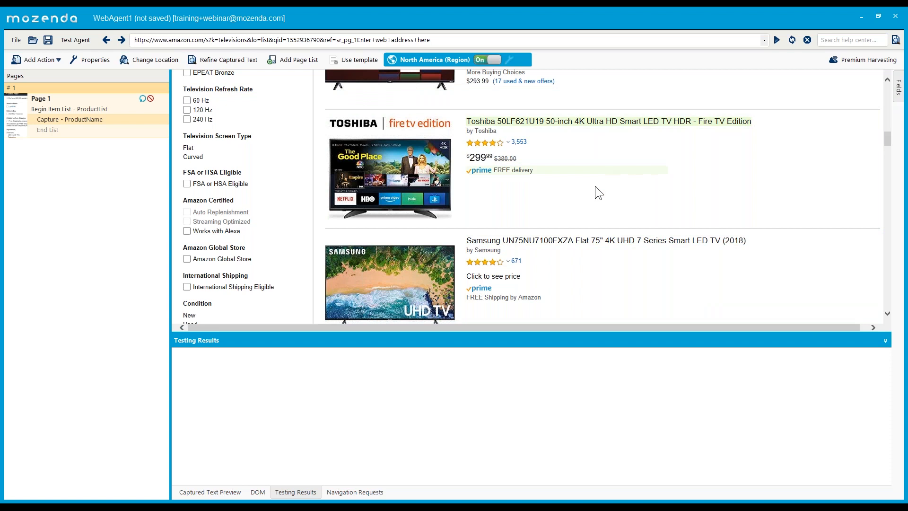
left_click(898, 88)
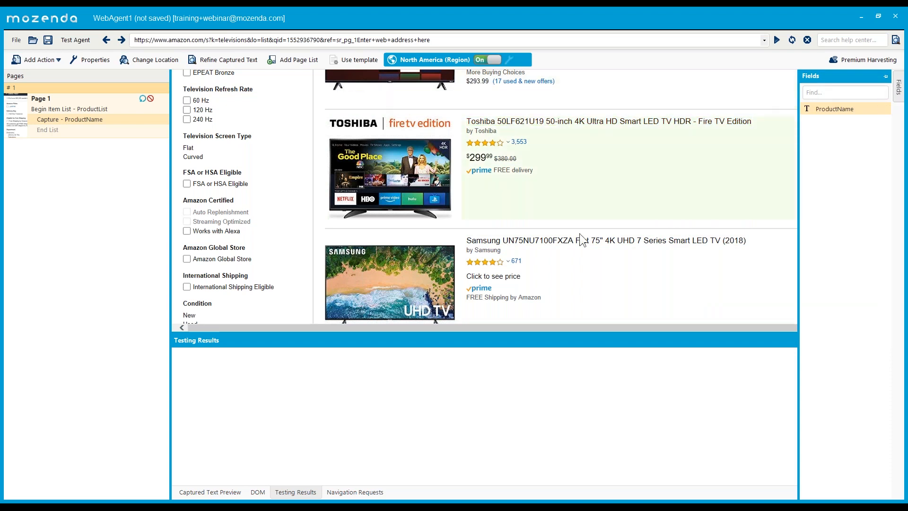
left_click(73, 150)
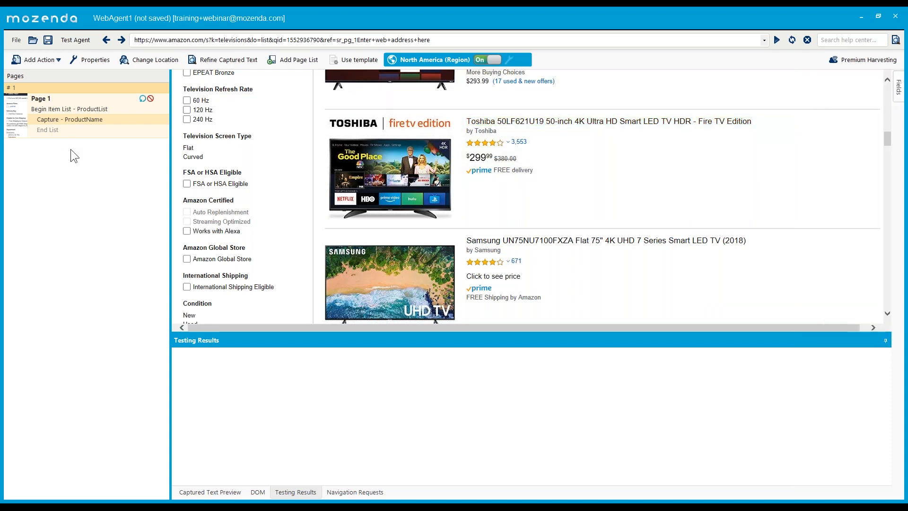
left_click(897, 76)
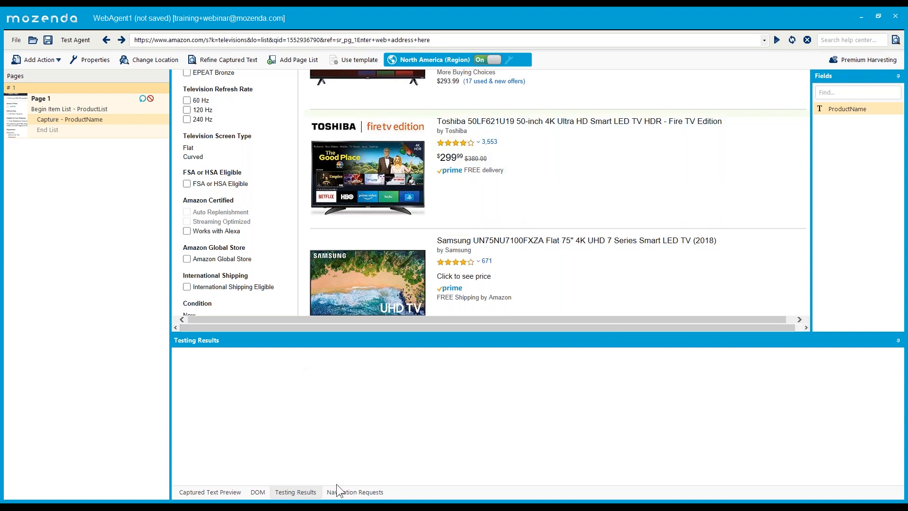
Review the full list of captured product names in the Captured Text Preview.
left_click(222, 493)
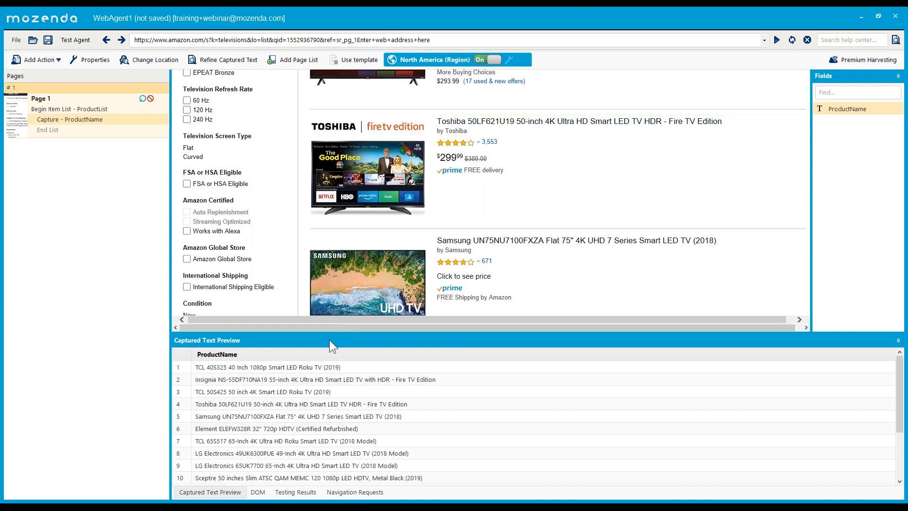
left_click_drag(330, 340, 491, 316)
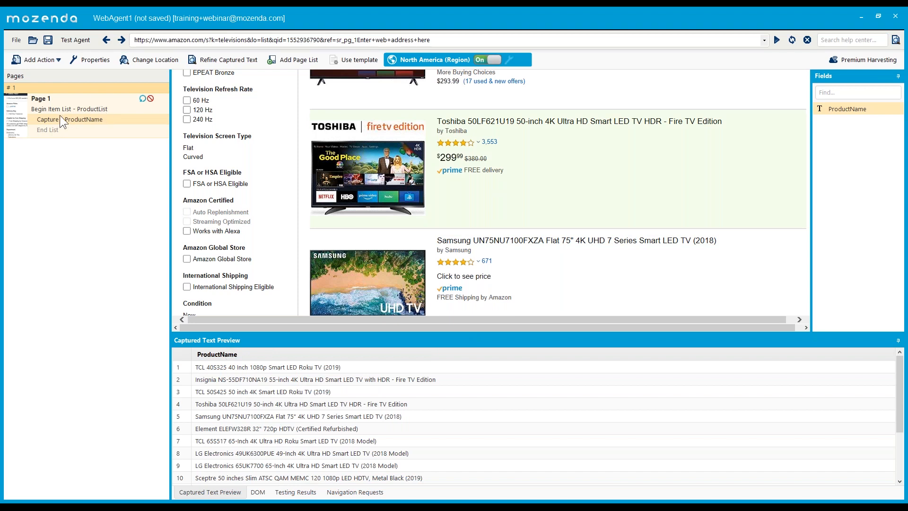
left_click(365, 365)
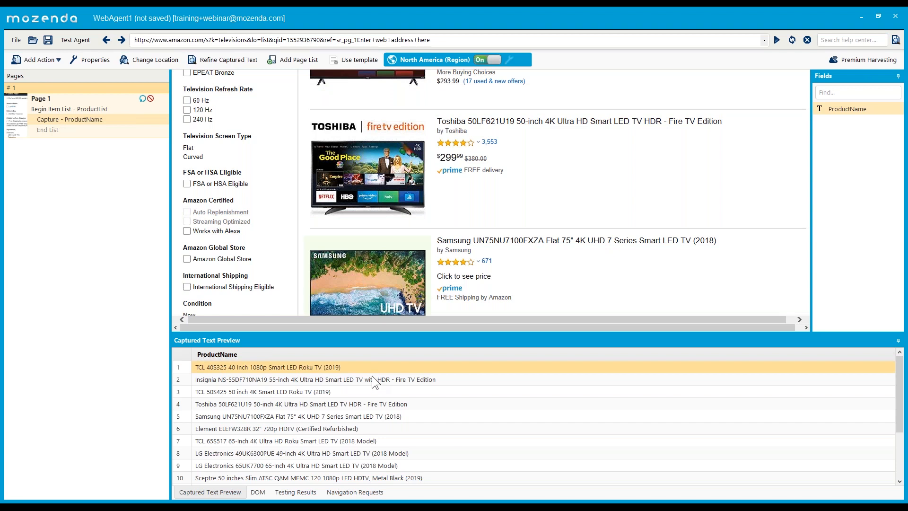
scroll(383, 392, "down", 2)
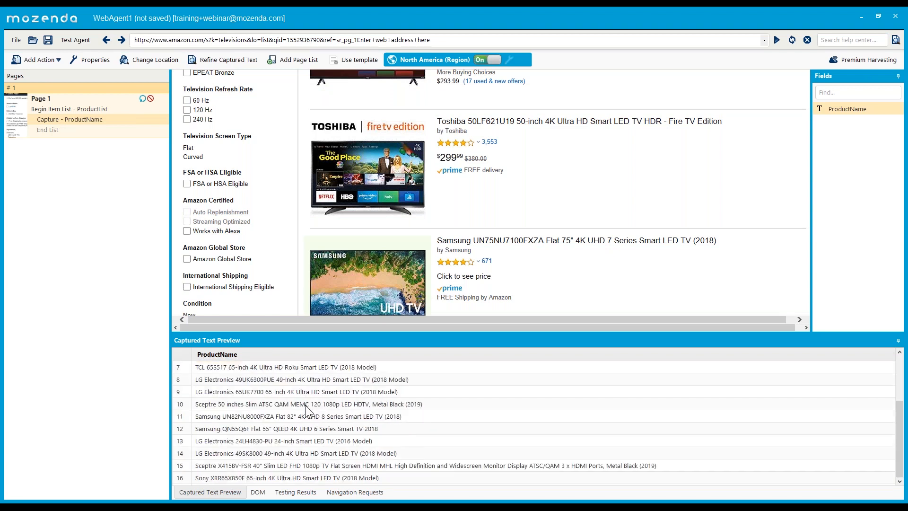
scroll(304, 405, "up", 2)
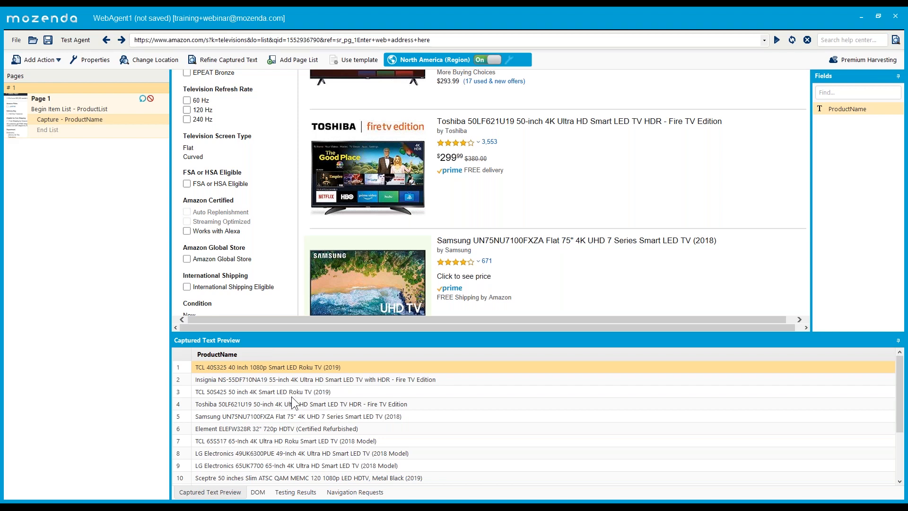
Show the Testing Results view and look at the agent test settings, leaving test mode without starting a test.
left_click(306, 493)
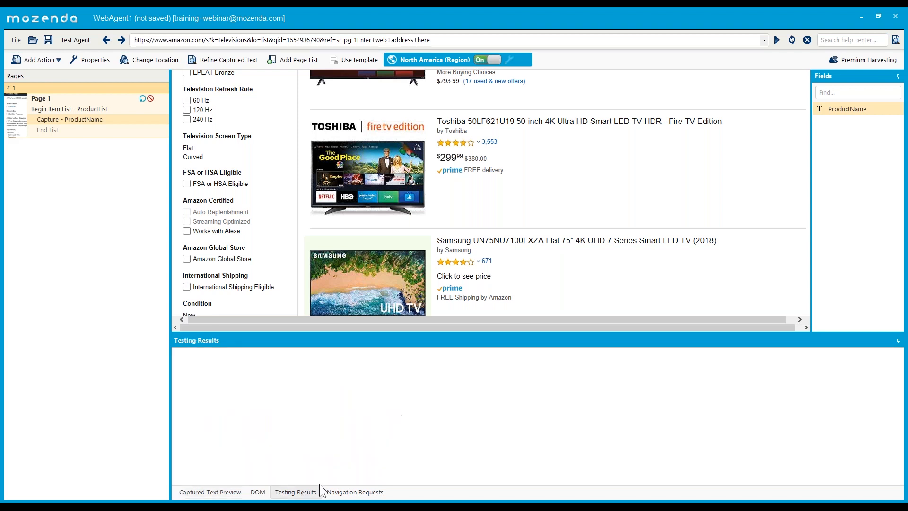
left_click(75, 40)
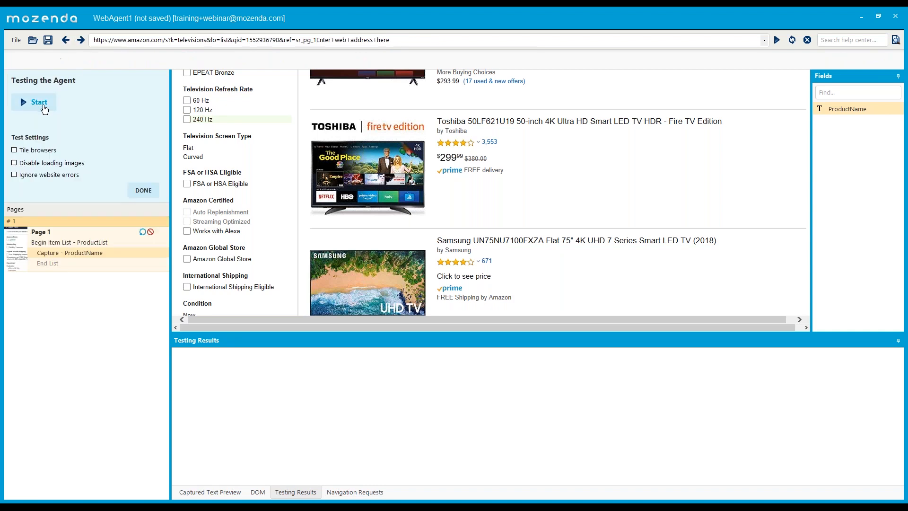
left_click(142, 190)
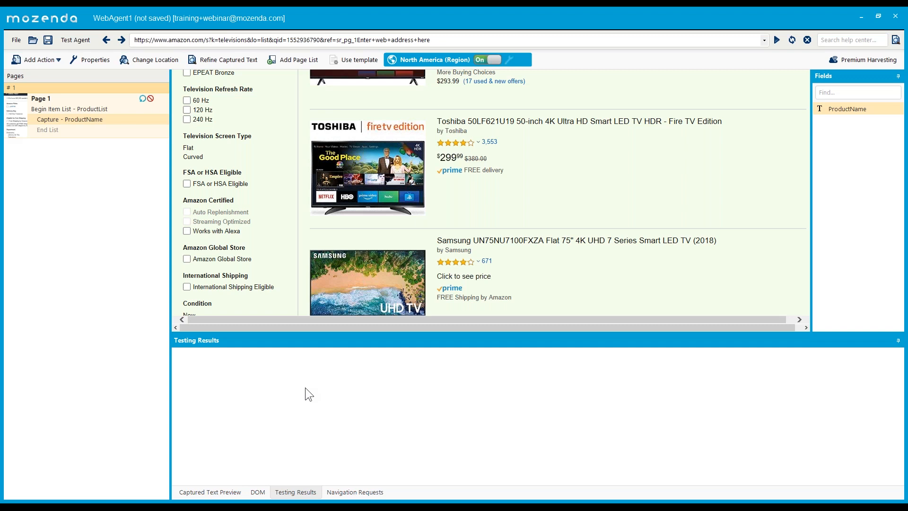
Inspect the DOM view and the Navigation Requests list, enlarging the area slightly to look through the requests.
left_click(258, 492)
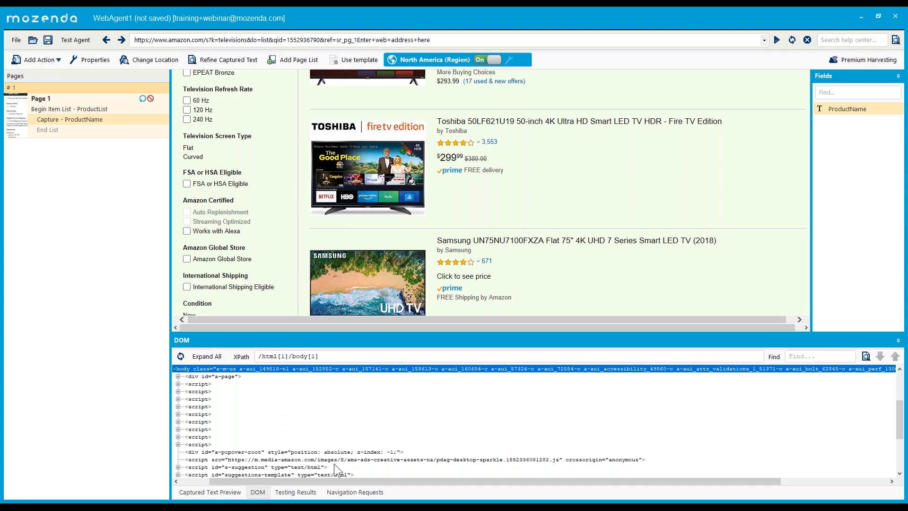
left_click(343, 493)
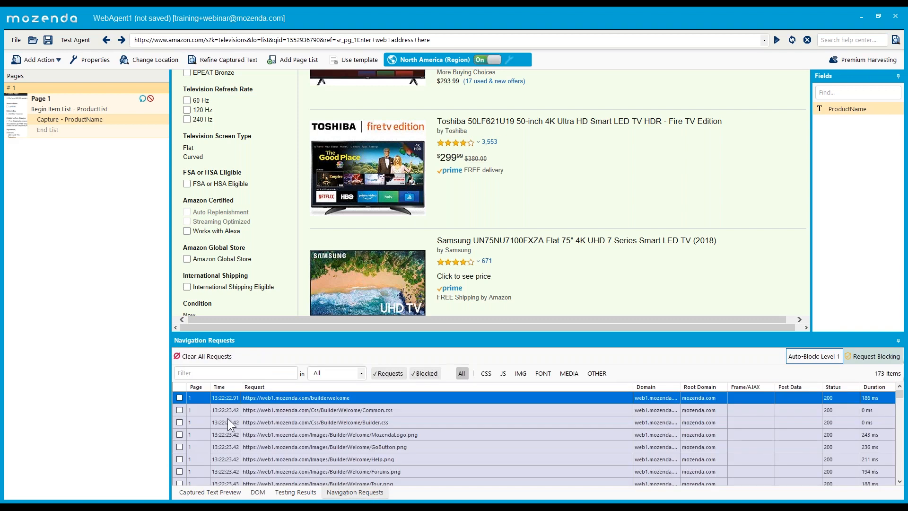
left_click_drag(339, 306, 339, 307)
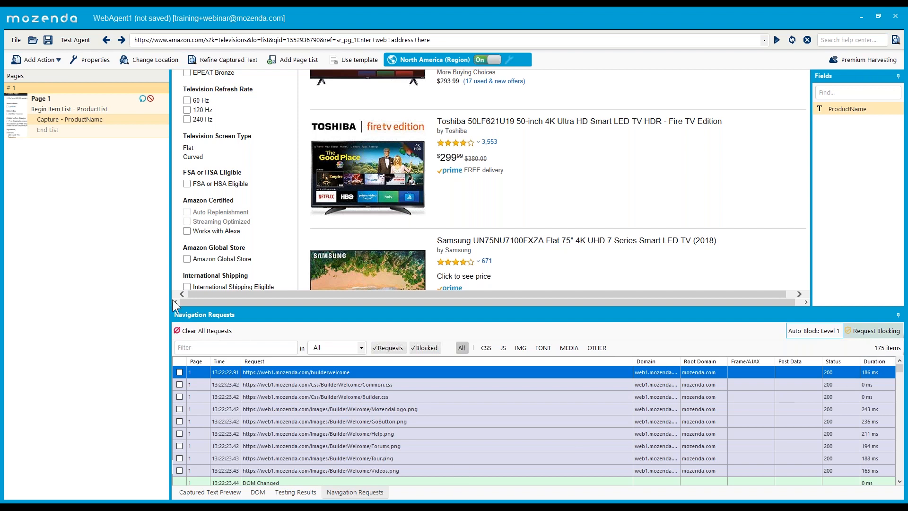
scroll(319, 408, "down", 10)
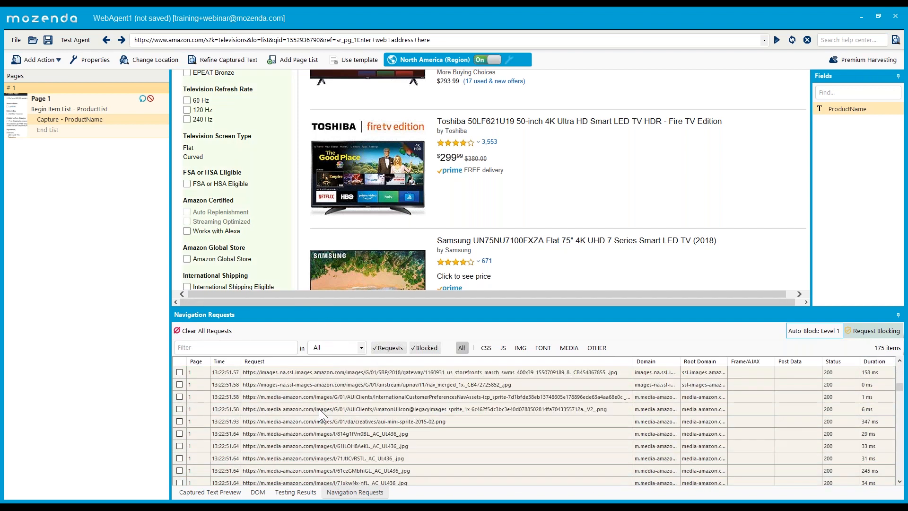
scroll(319, 408, "up", 10)
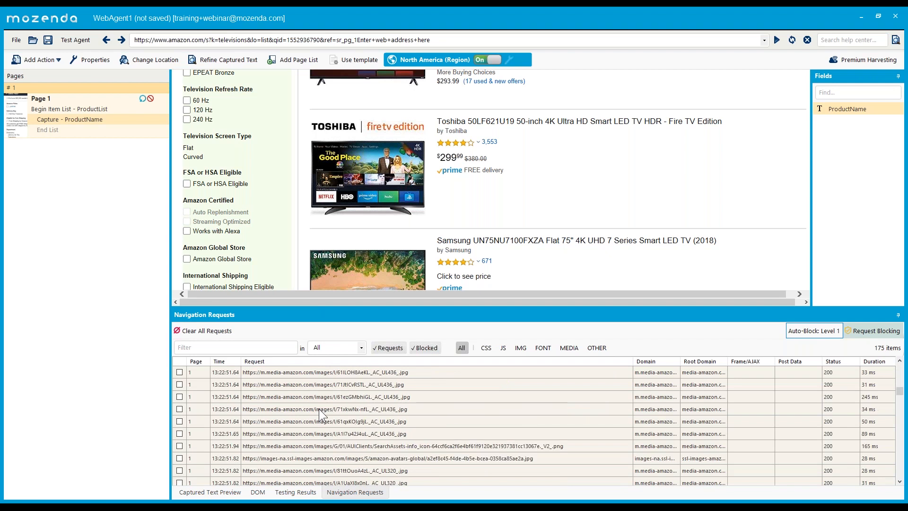
scroll(312, 413, "up", 1)
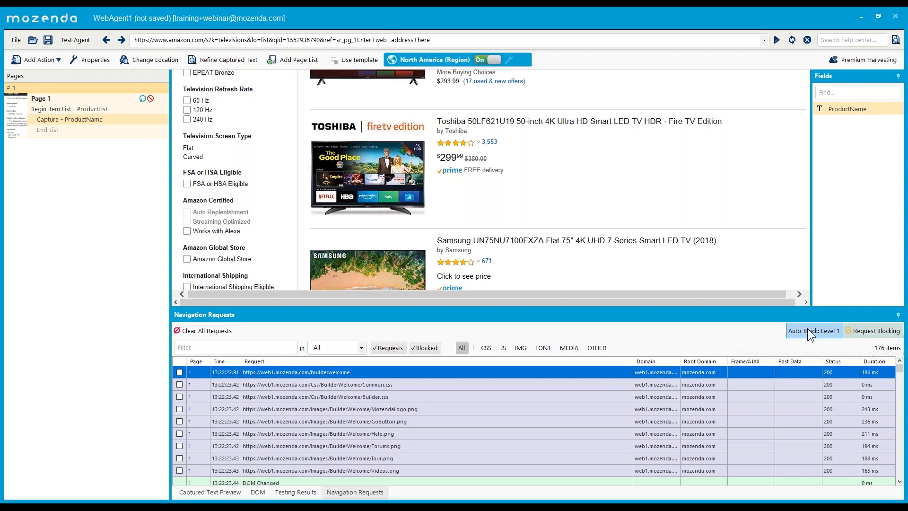
Check the Request Blocking levels in the Agent Builder Settings and cancel out of them.
left_click(16, 40)
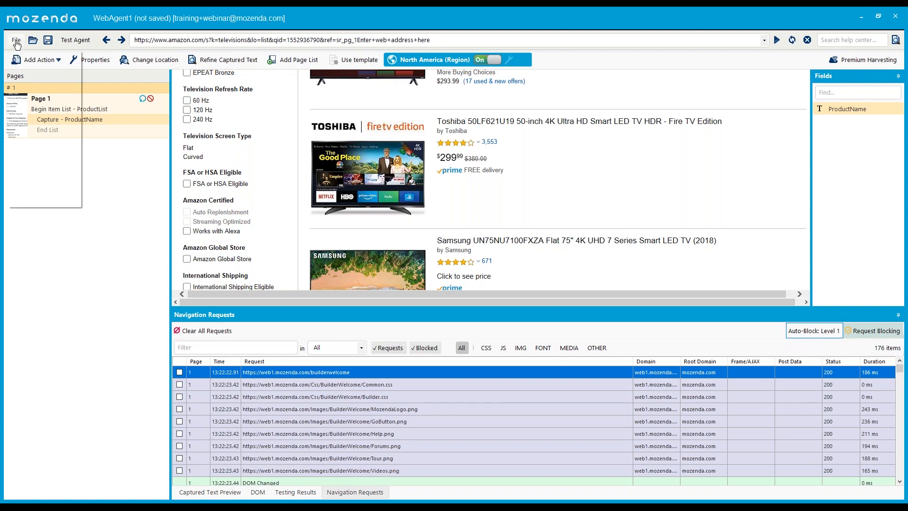
left_click(34, 173)
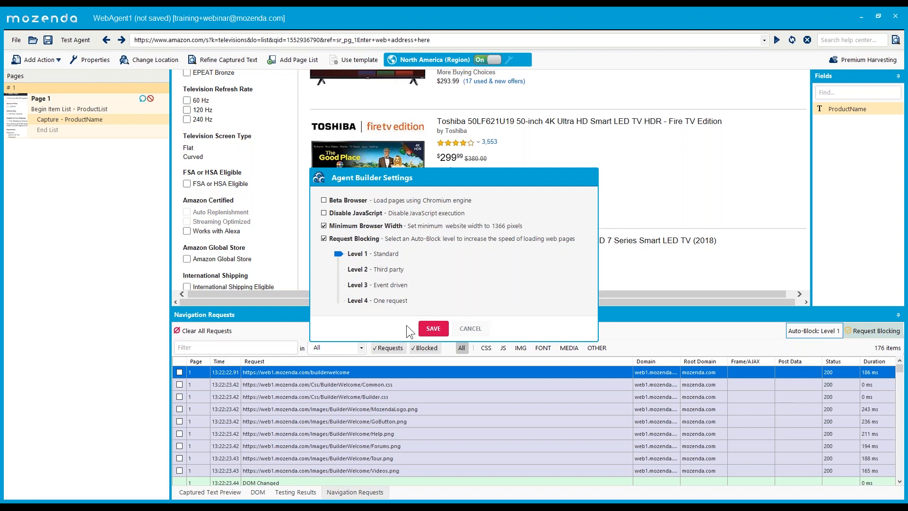
left_click(468, 328)
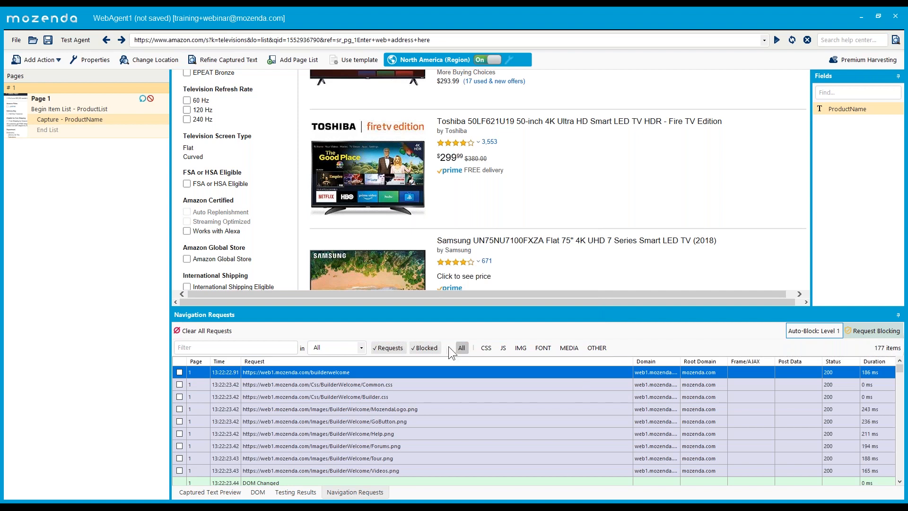
Isolate the blocked navigation requests, restore the full list, and review and save the Request Blocking expressions.
left_click(387, 348)
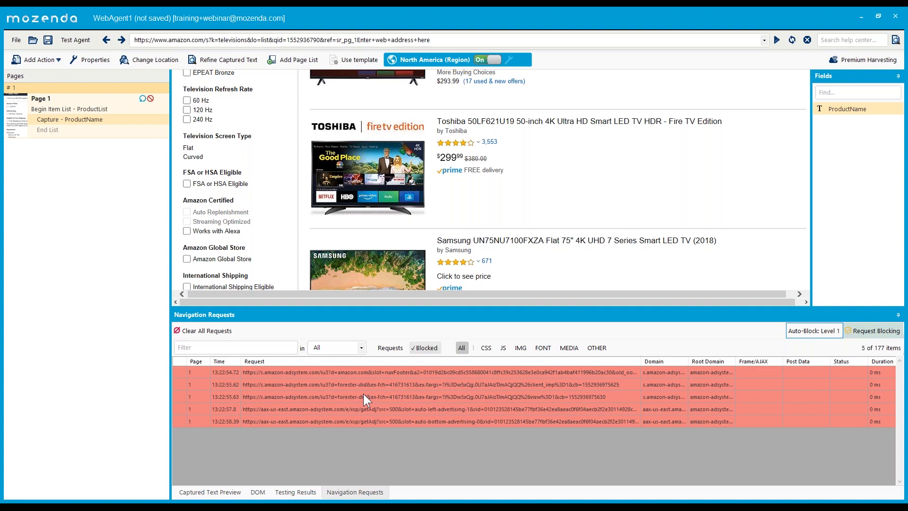
left_click(387, 347)
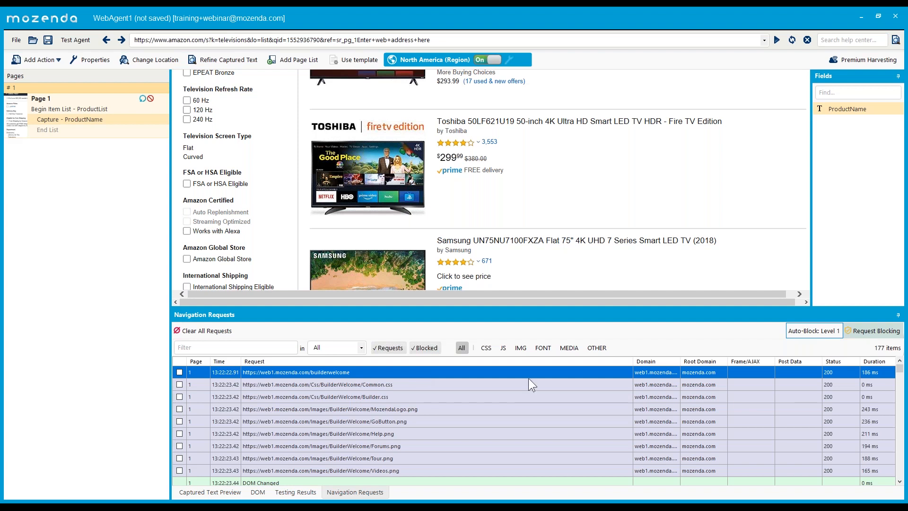
left_click(823, 330)
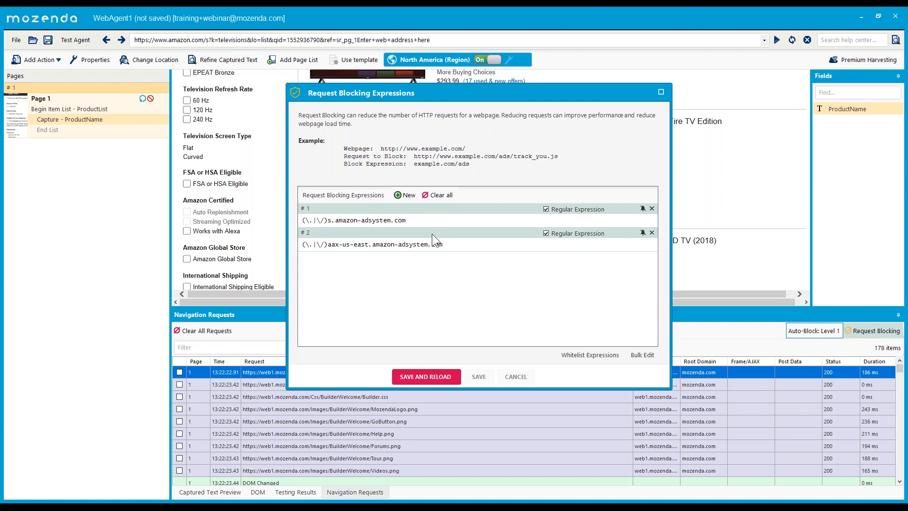
left_click(473, 378)
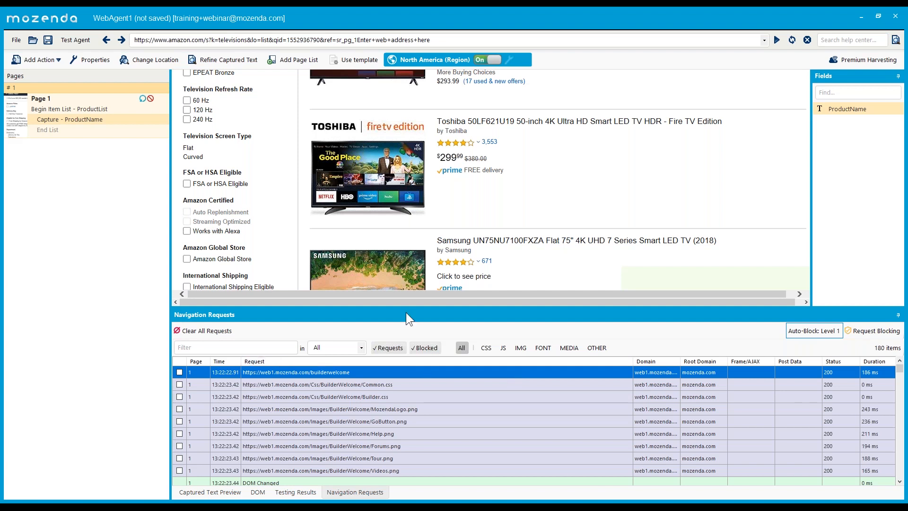
Return to the Captured Text Preview and reduce its height to about five rows, giving the web page more room.
left_click(206, 492)
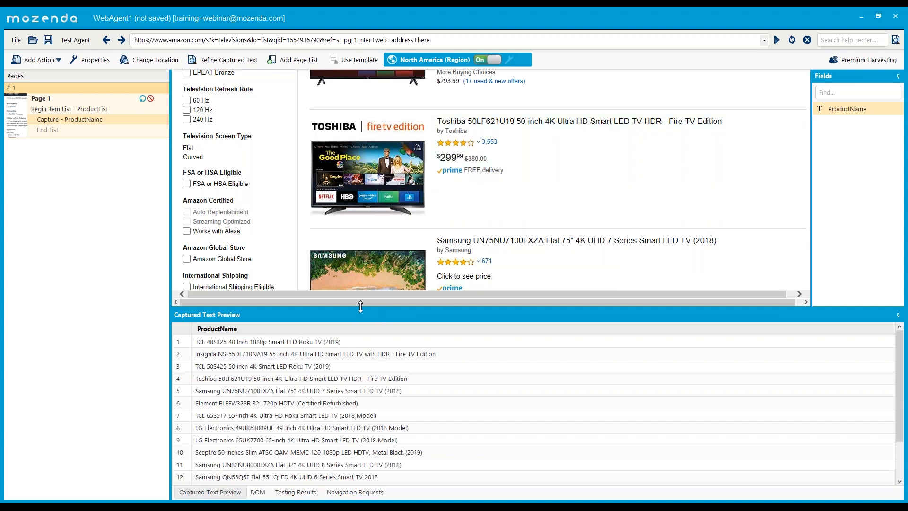
left_click_drag(361, 306, 405, 444)
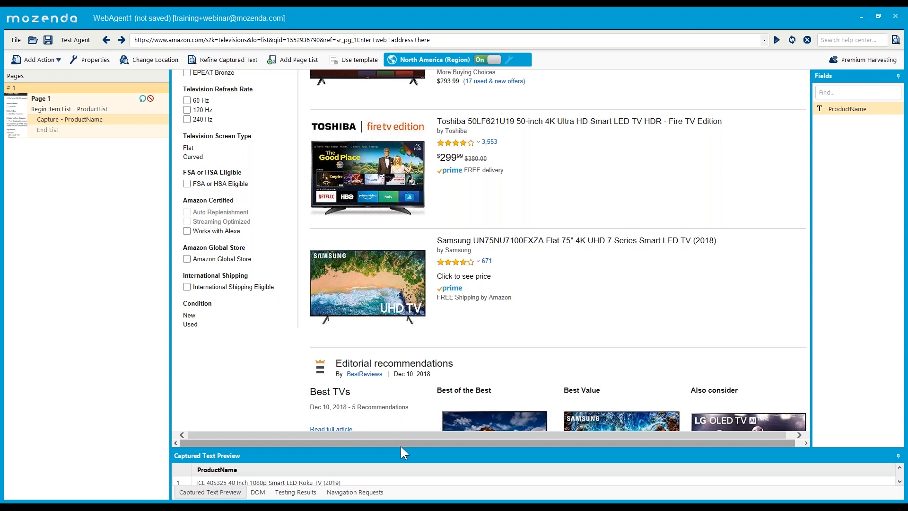
left_click_drag(404, 418, 306, 419)
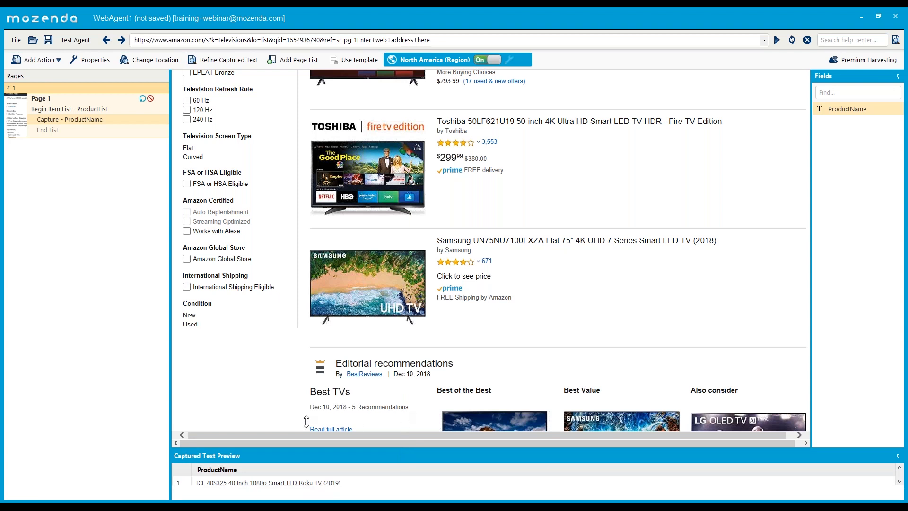
mouse_move(25, 127)
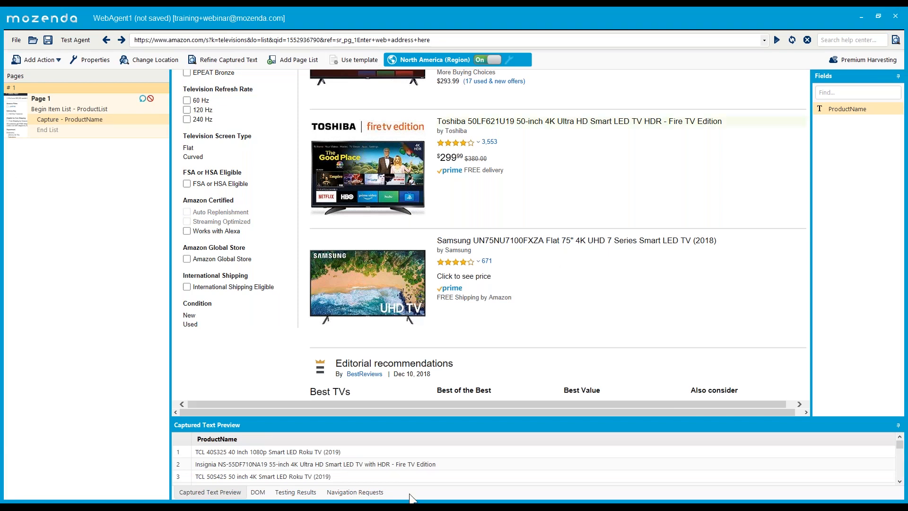
left_click_drag(289, 417, 293, 397)
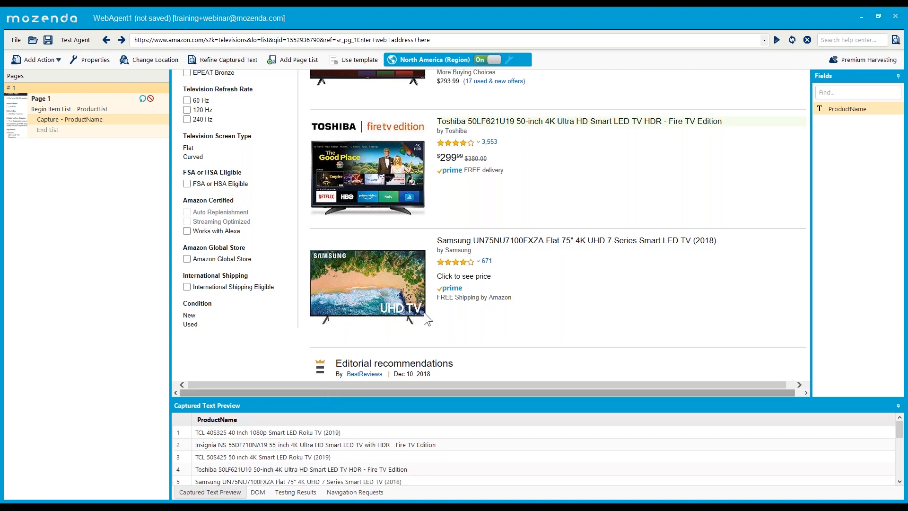
Capture the "by Toshiba" line under the Toshiba 50LF621U19 title as text with the field name Manufacturer.
scroll(439, 302, "up", 4)
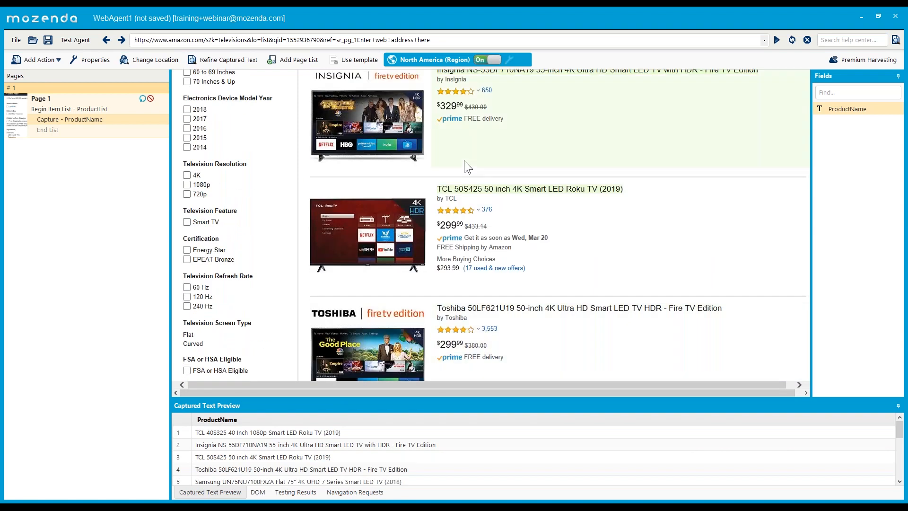
scroll(428, 180, "down", 1)
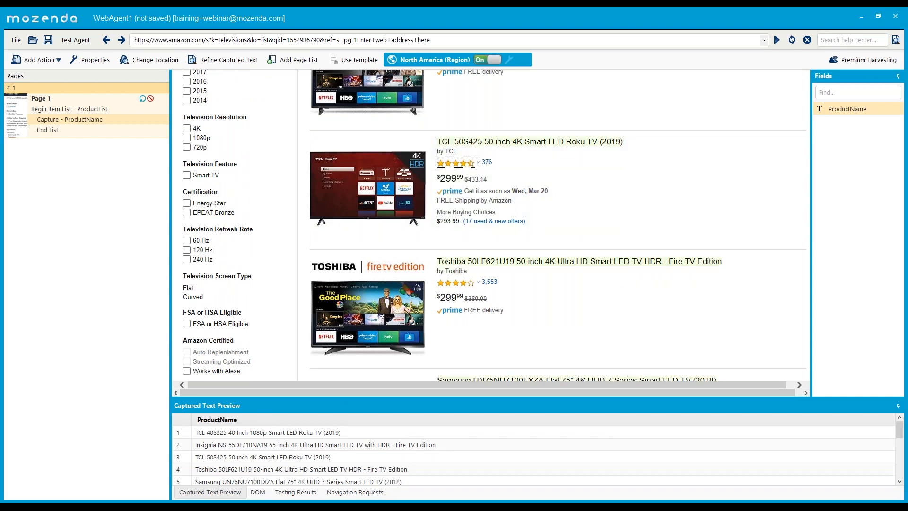
left_click(458, 263)
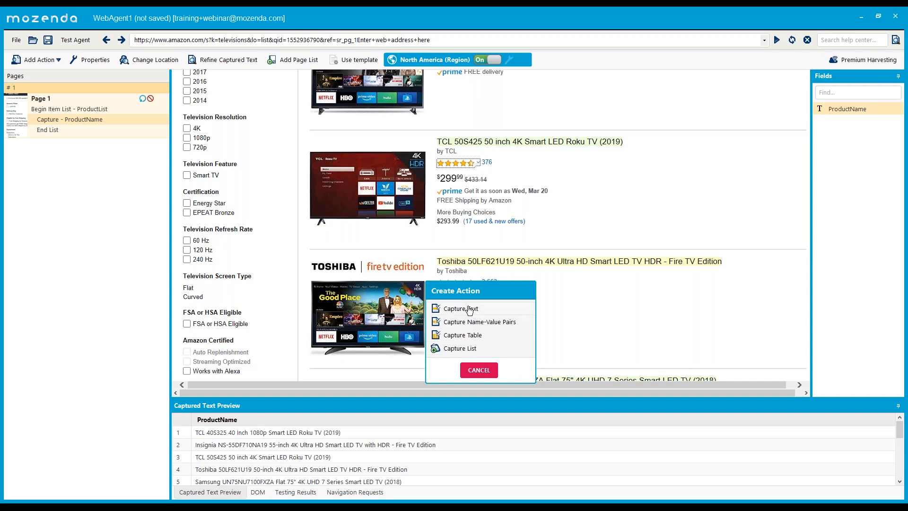
left_click(469, 309)
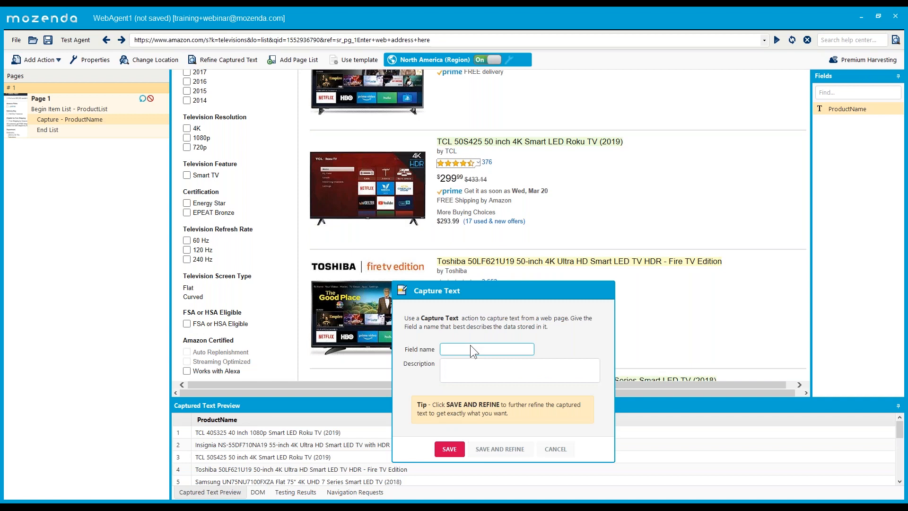
type("Manufacturer")
left_click(449, 449)
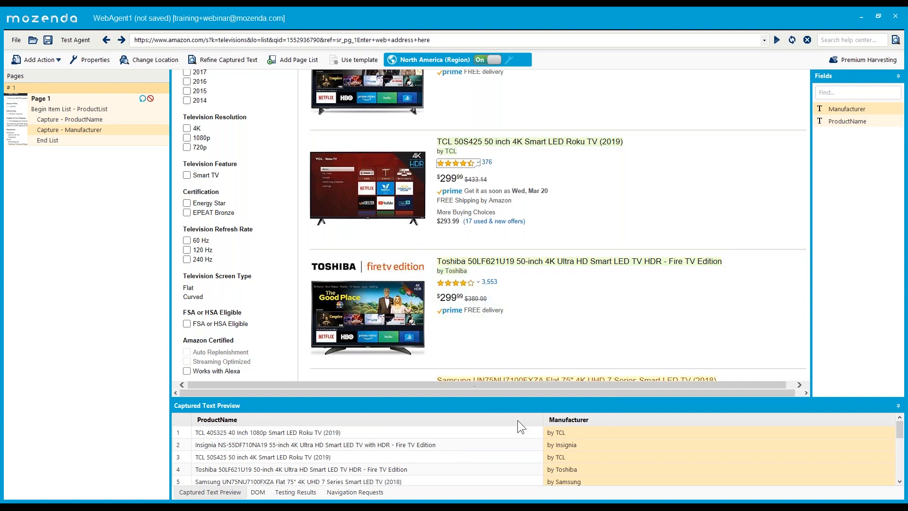
Enlarge the Captured Text Preview and look through the captured Manufacturer values.
left_click_drag(577, 375, 570, 280)
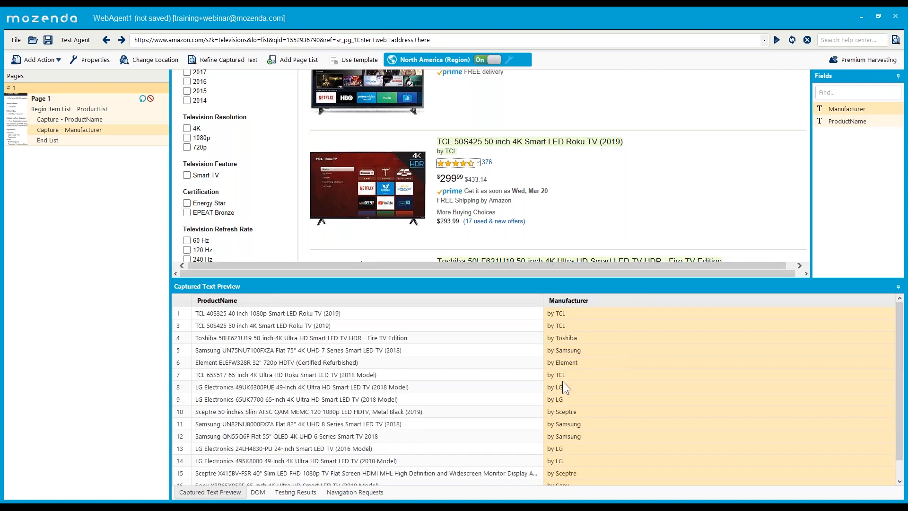
scroll(554, 395, "down", 2)
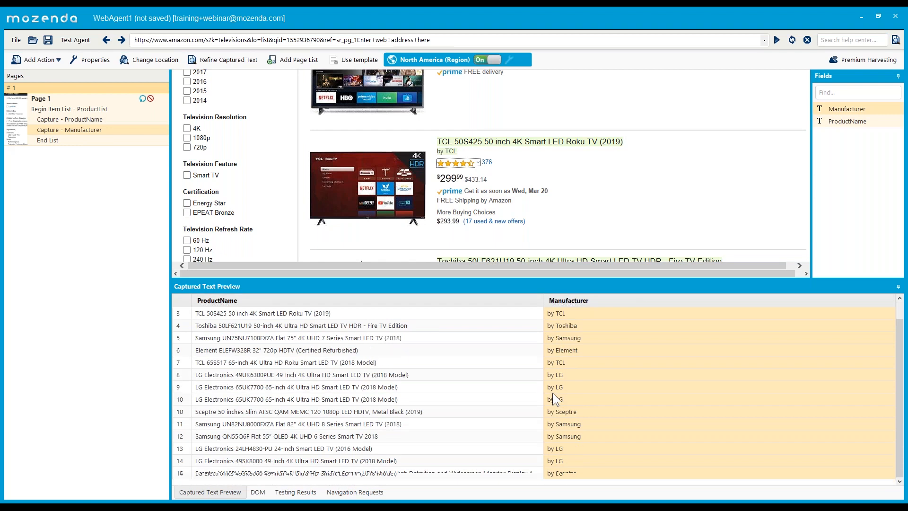
scroll(552, 392, "up", 2)
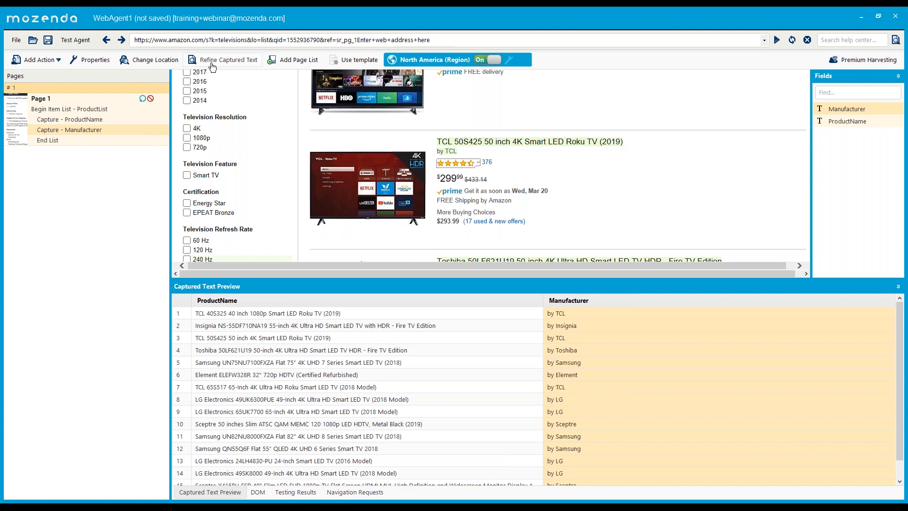
Open the captured-text refinement for the Manufacturer capture and bring the whole dialog into view.
right_click(98, 130)
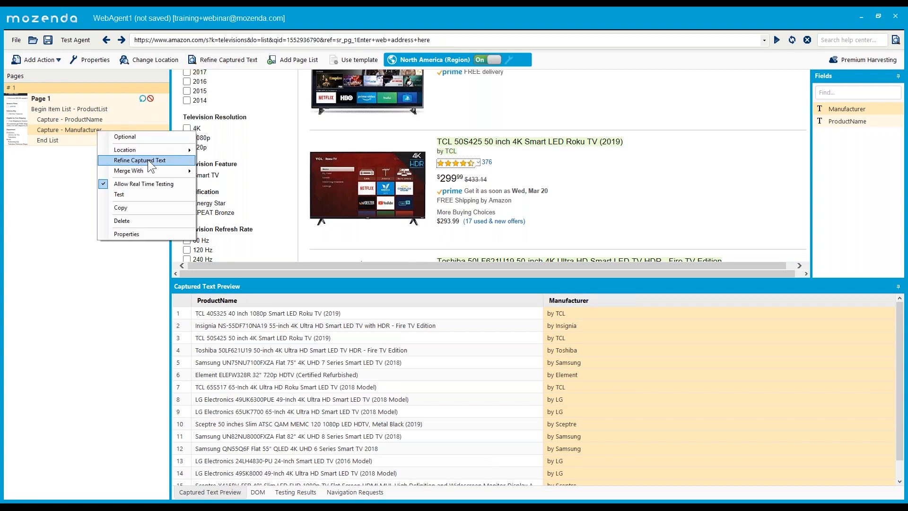
left_click(147, 160)
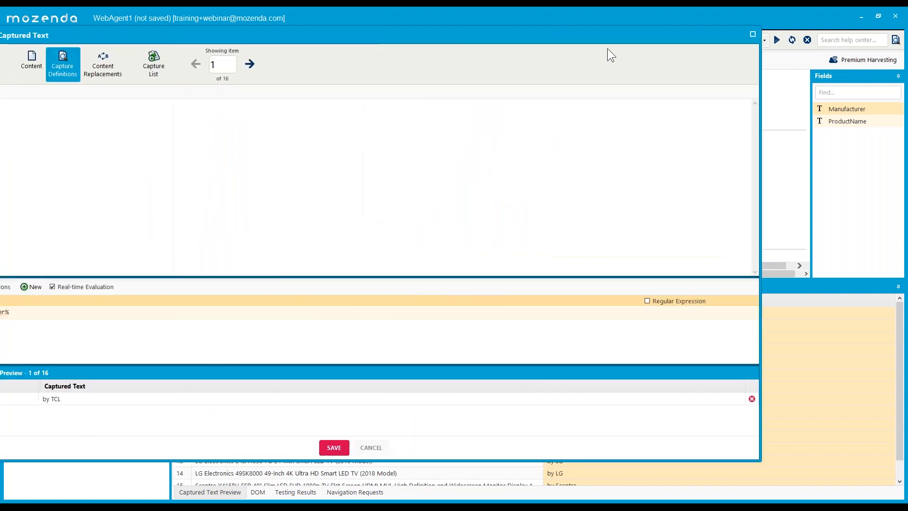
left_click_drag(674, 50, 665, 49)
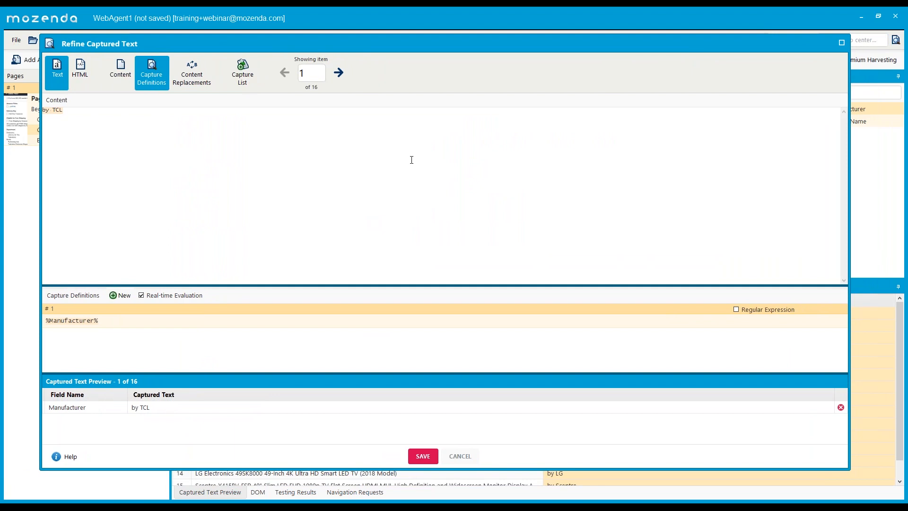
Try a content replacement that finds "by" and replaces it with nothing, delete it, and return to the capture definitions.
left_click(199, 78)
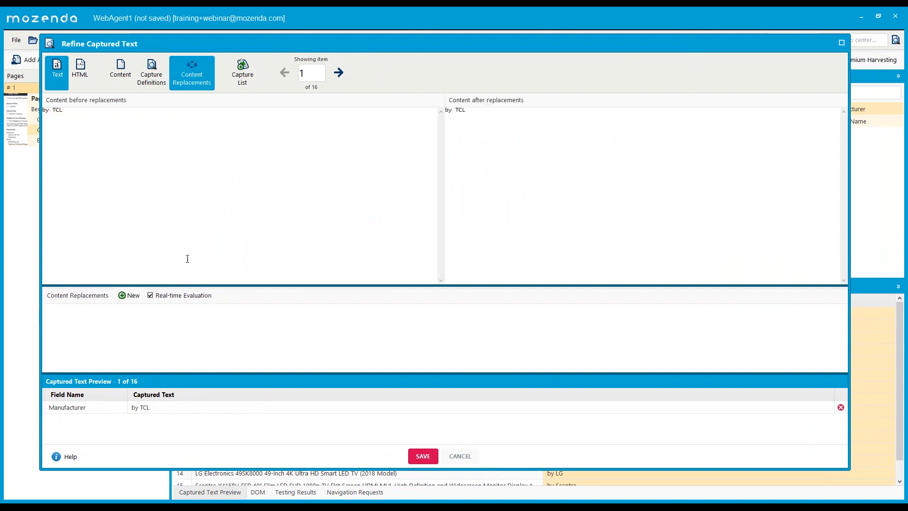
left_click(134, 303)
left_click(141, 309)
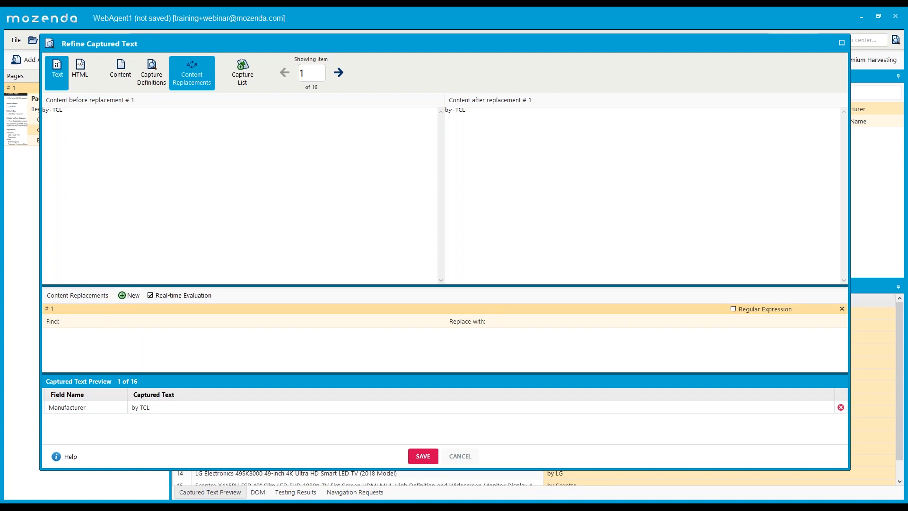
type("by")
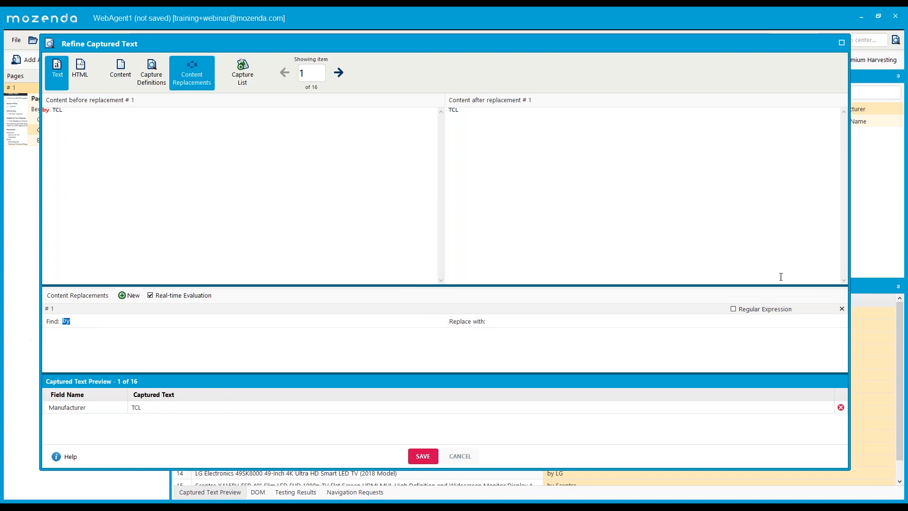
left_click(842, 309)
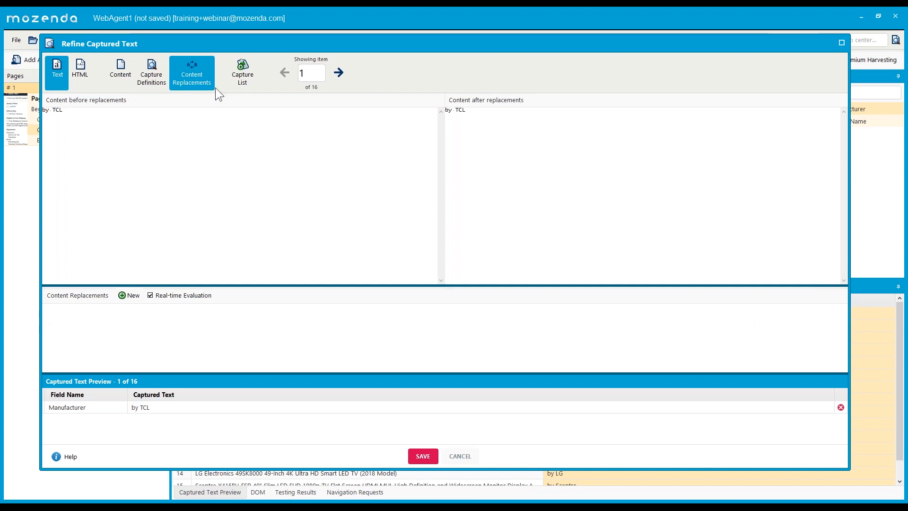
left_click(151, 73)
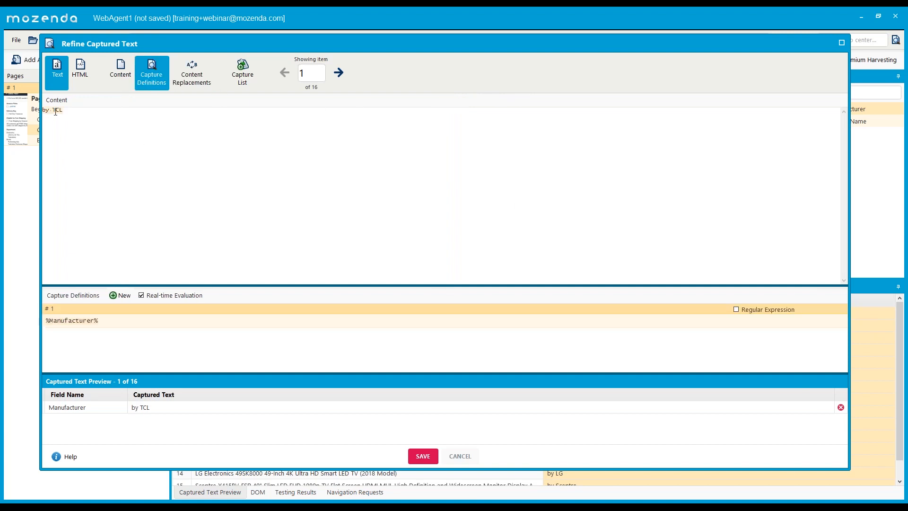
Try refining the capture to only "TCL" from the sample content, and delete what precedes %Manufacturer% in the capture definition.
left_click_drag(54, 111, 63, 110)
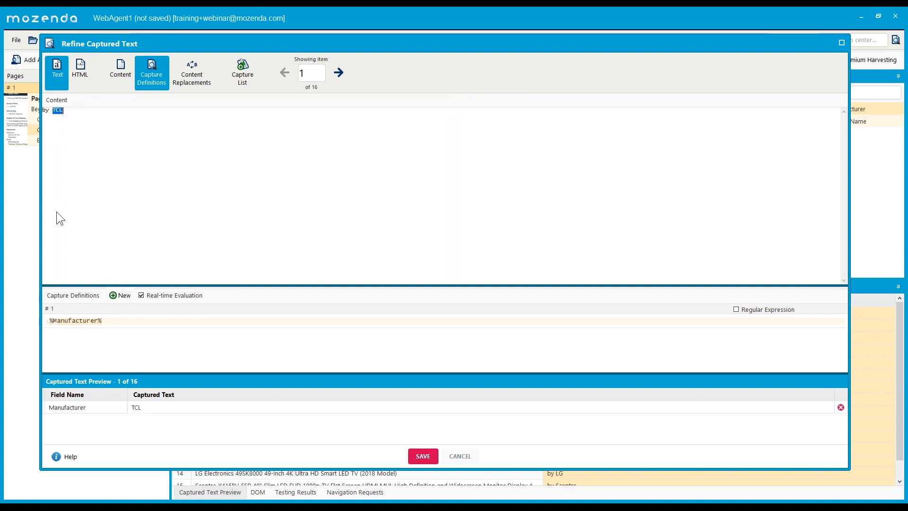
left_click(46, 321)
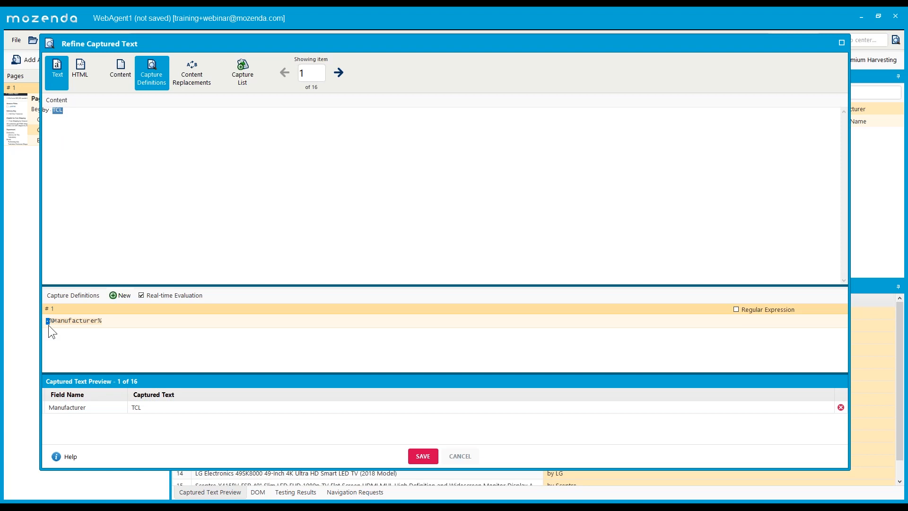
left_click_drag(48, 323, 133, 324)
left_click(114, 322)
left_click_drag(49, 322, 45, 321)
left_click(47, 322)
key("Delete")
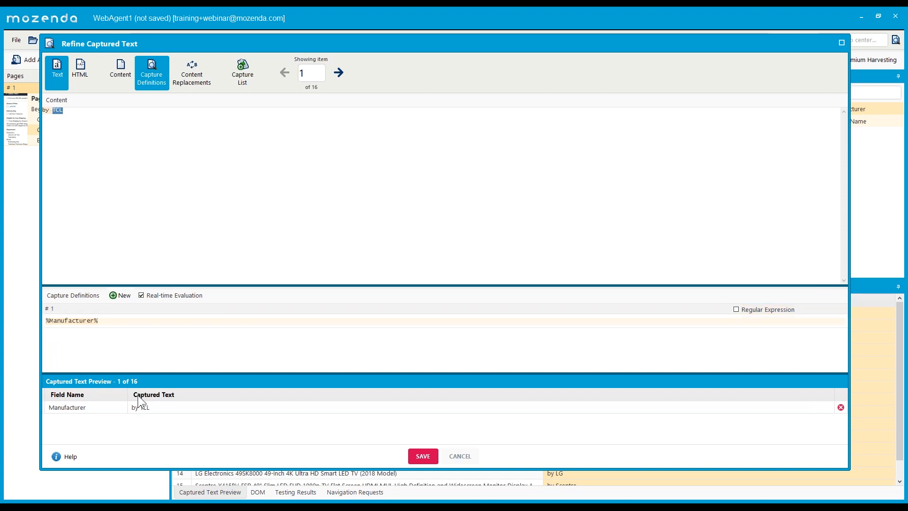
Put "by" in front of %Manufacturer% in the capture definition and save the refinement.
type("by")
left_click(152, 137)
left_click_drag(54, 321, 128, 319)
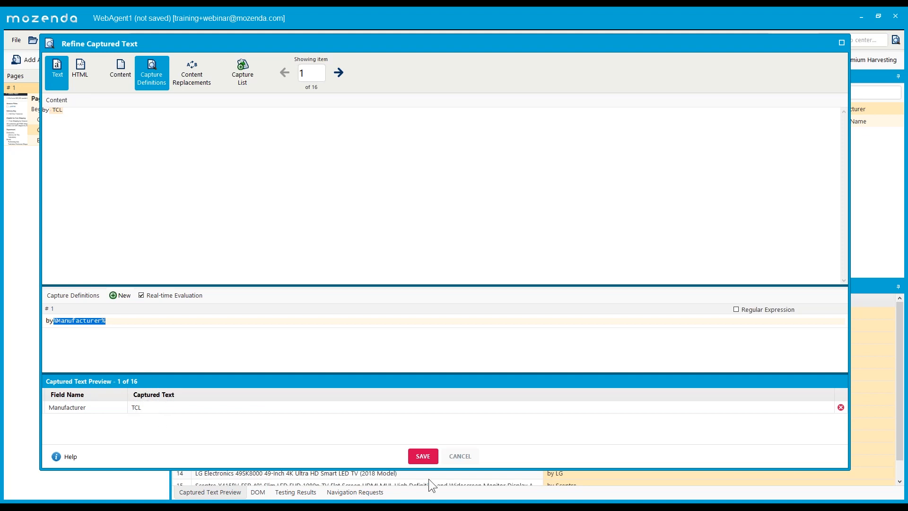
left_click(422, 456)
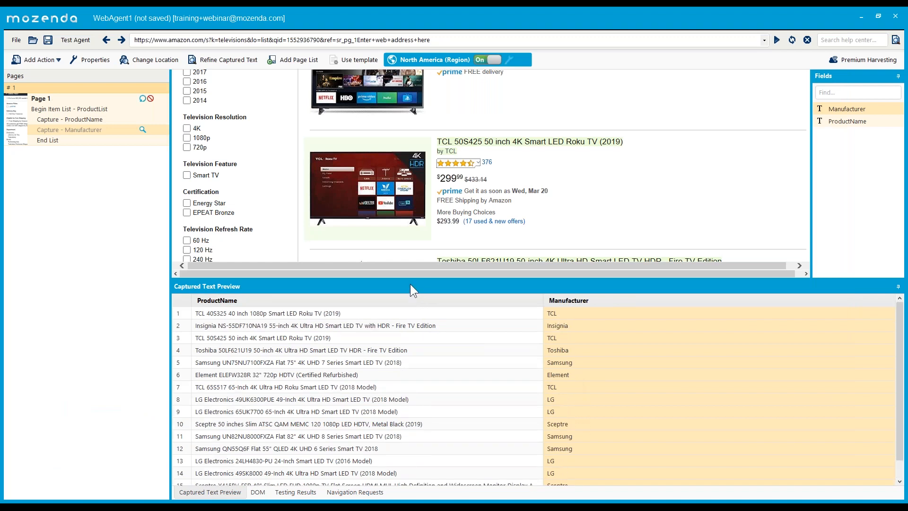
Shrink the Captured Text Preview and capture the TCL 50S425's review count as text with the field name TotalReviews.
left_click_drag(410, 283, 431, 409)
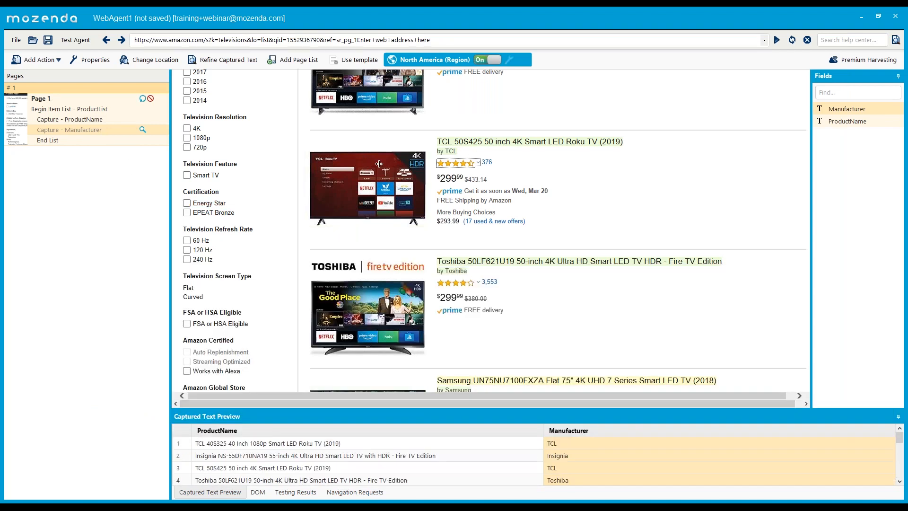
left_click(488, 166)
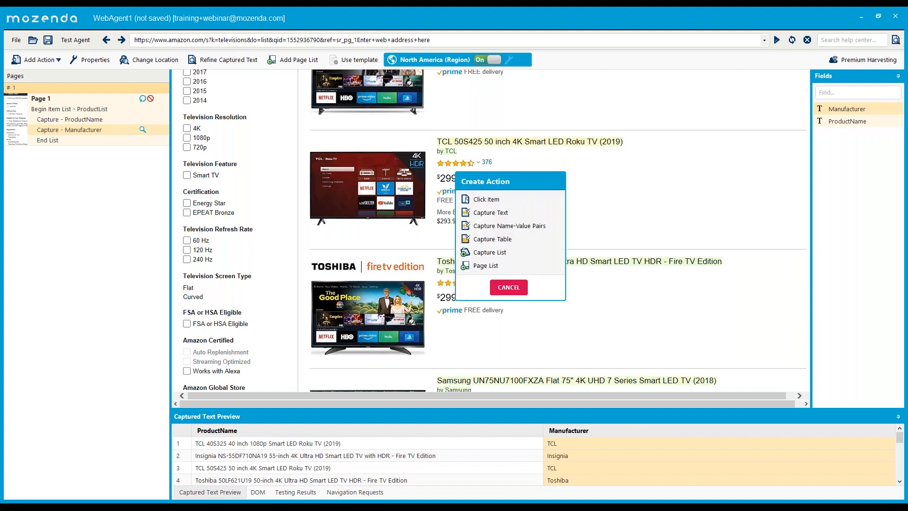
left_click(504, 217)
type("To")
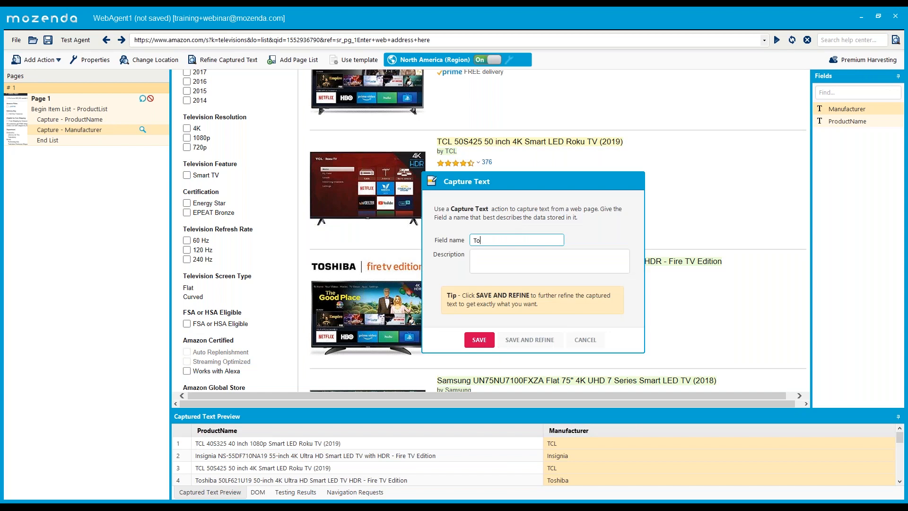
type("talReviews")
left_click(484, 344)
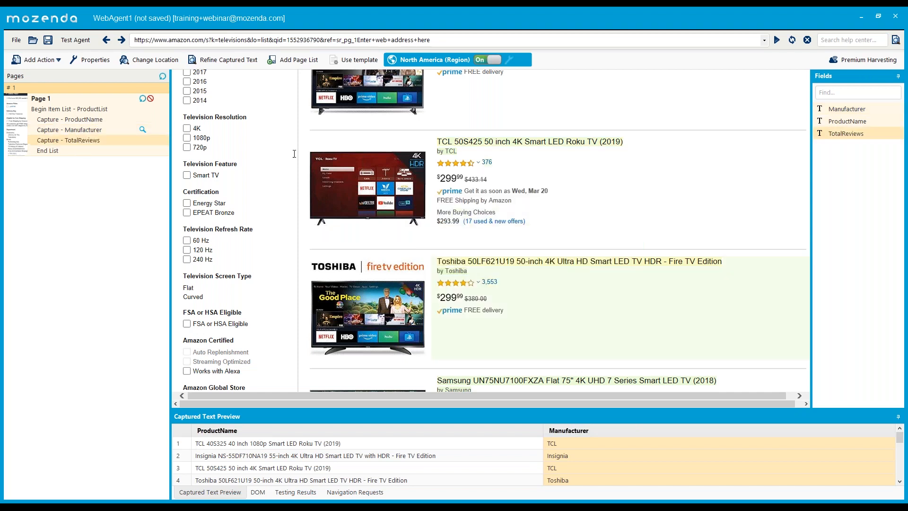
Enlarge the Captured Text Preview and add a content replacement that finds "," to the TotalReviews capture's refinement.
left_click_drag(600, 395, 590, 236)
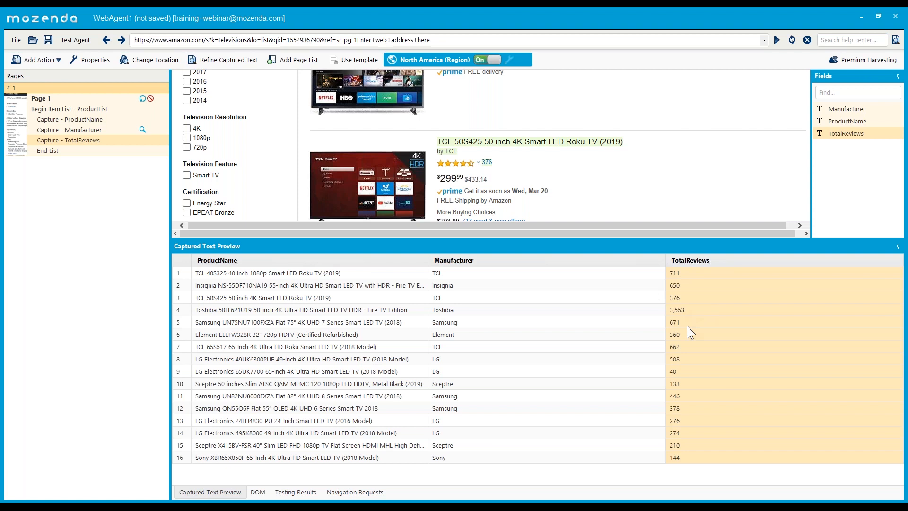
right_click(89, 141)
left_click(118, 169)
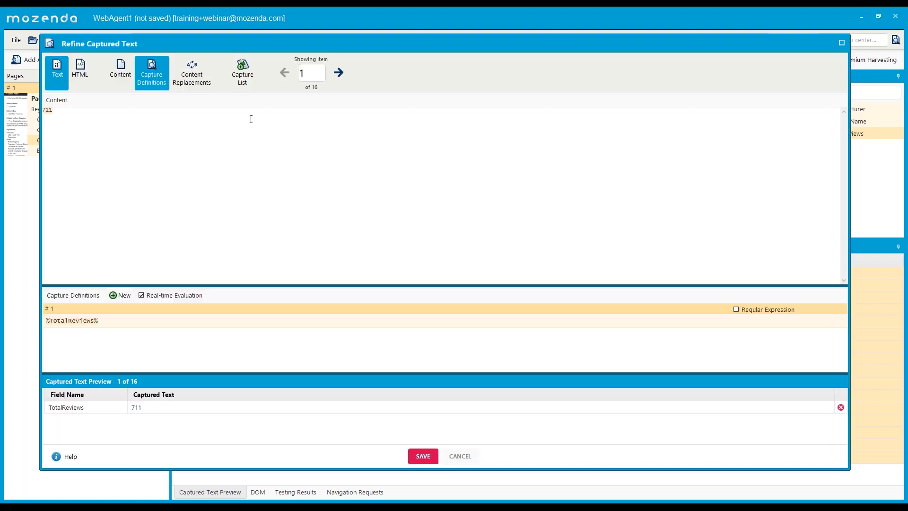
left_click(191, 73)
left_click(130, 298)
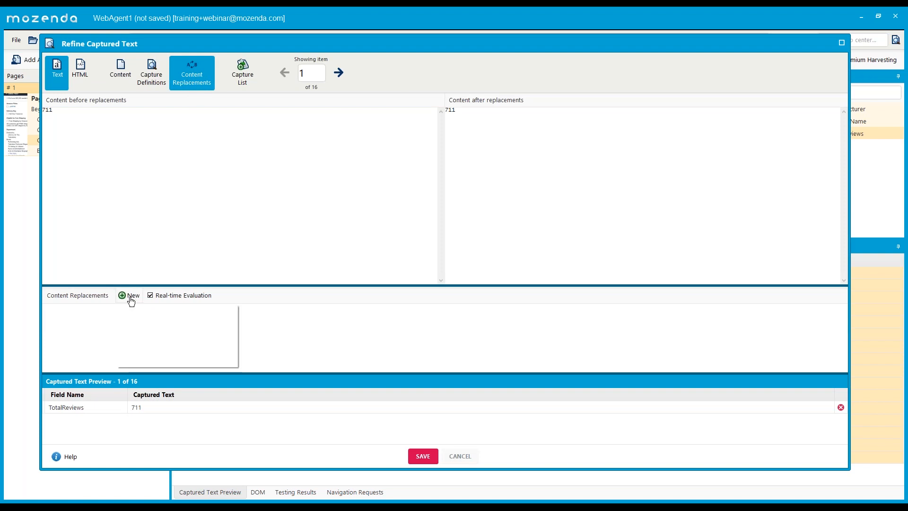
left_click(140, 308)
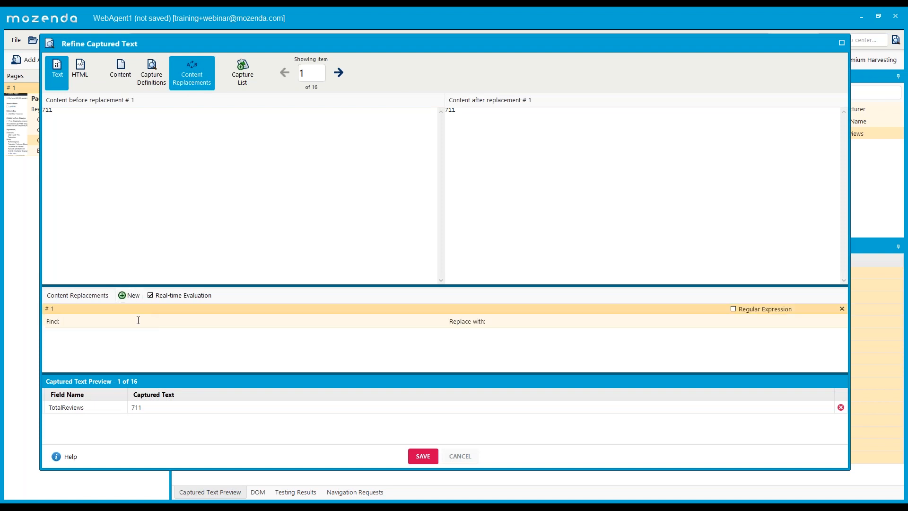
type(",")
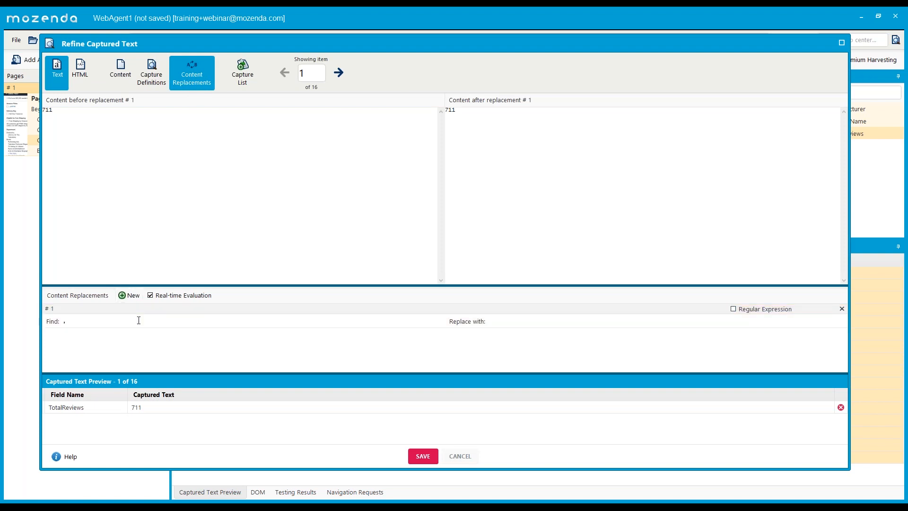
Check the comma replacement on item 4, leave its replacement text empty, and save the TotalReviews refinement.
left_click(338, 76)
left_click(338, 75)
left_click(339, 74)
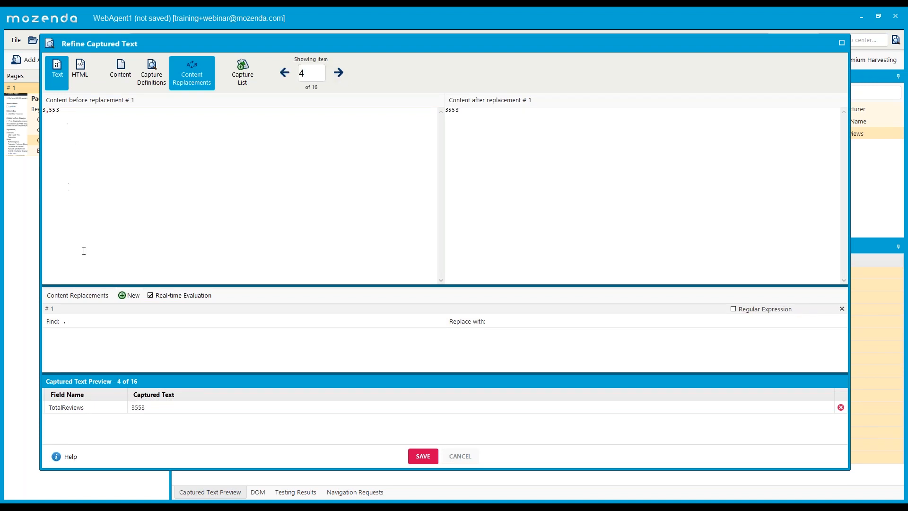
double_click(84, 320)
left_click(512, 323)
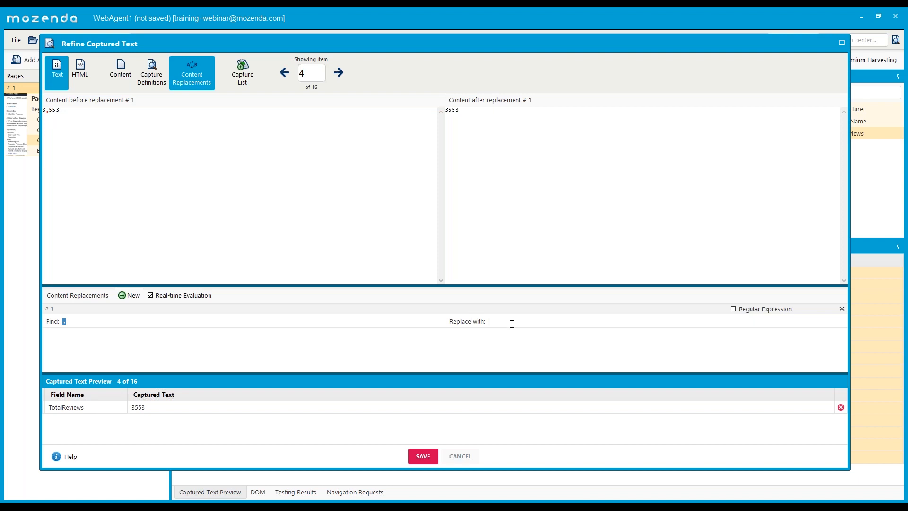
left_click(423, 455)
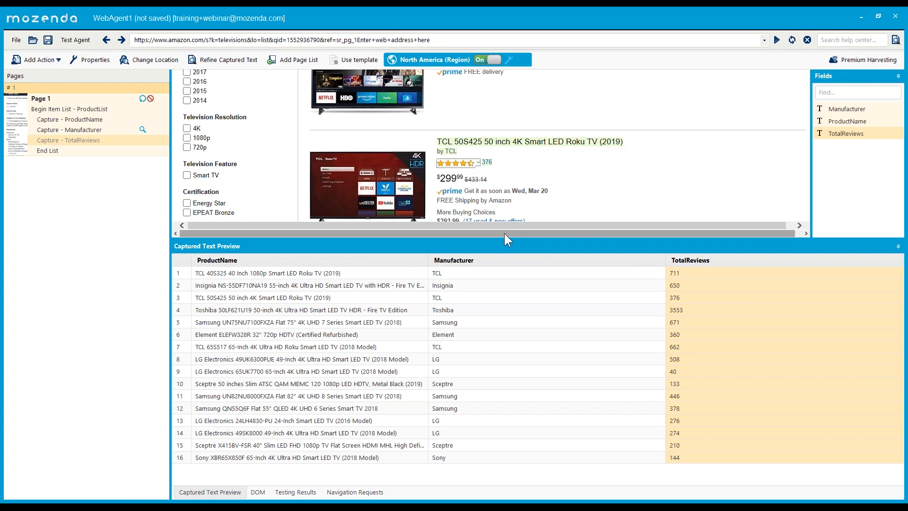
Reduce the Captured Text Preview to about nine rows and capture the TCL 50S425's star rating as text with the field name AverageRating.
left_click_drag(508, 244, 522, 339)
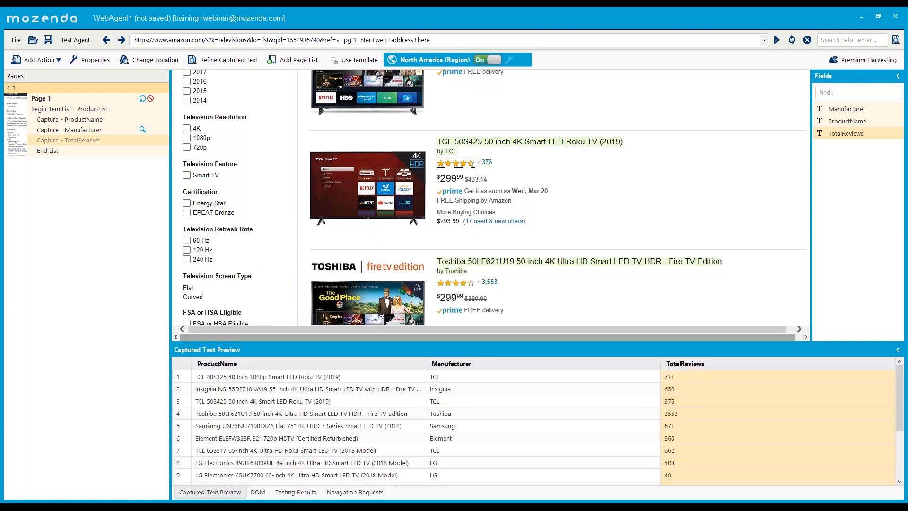
mouse_move(454, 165)
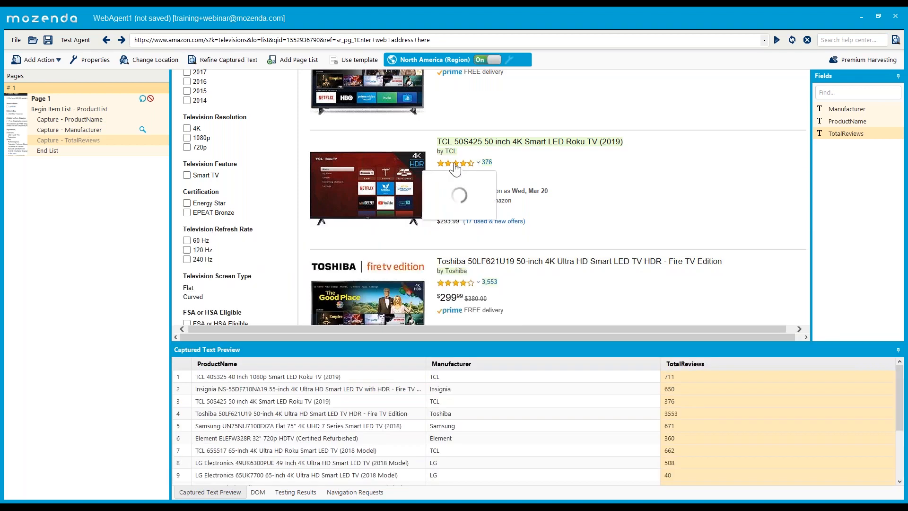
left_click(454, 166)
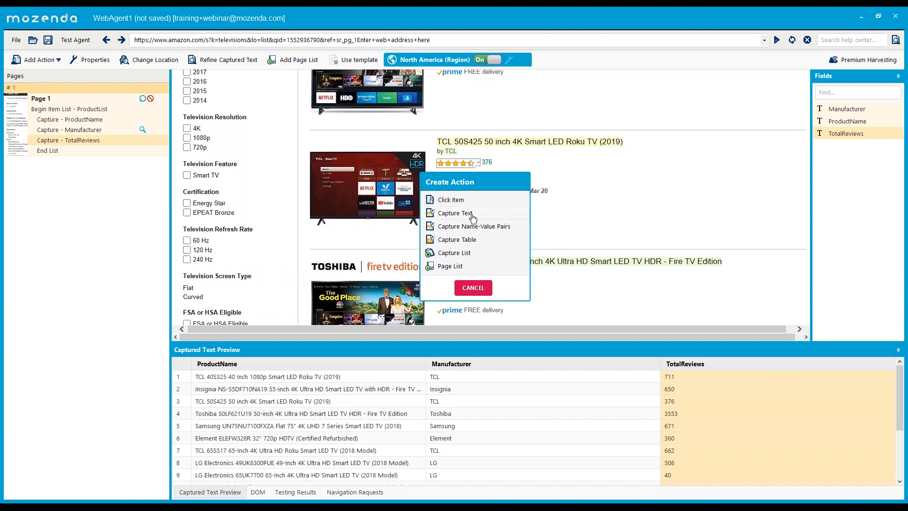
left_click(464, 289)
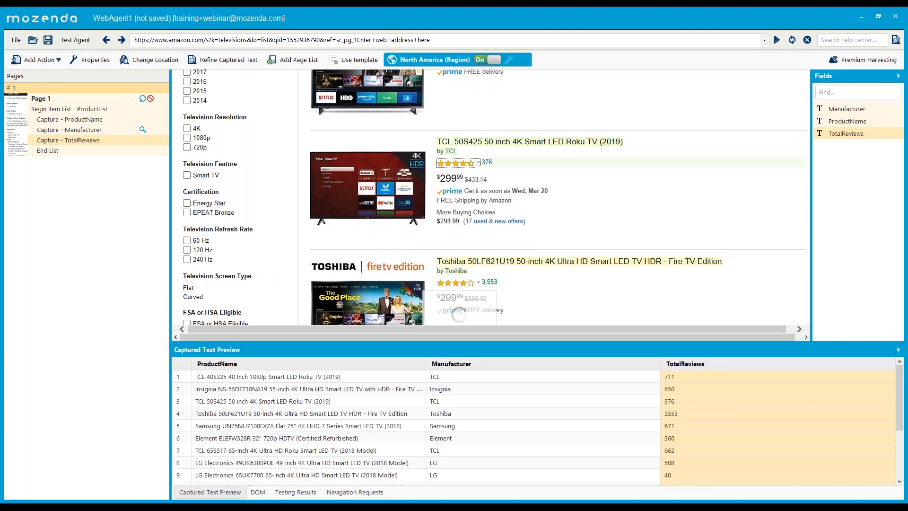
mouse_move(468, 168)
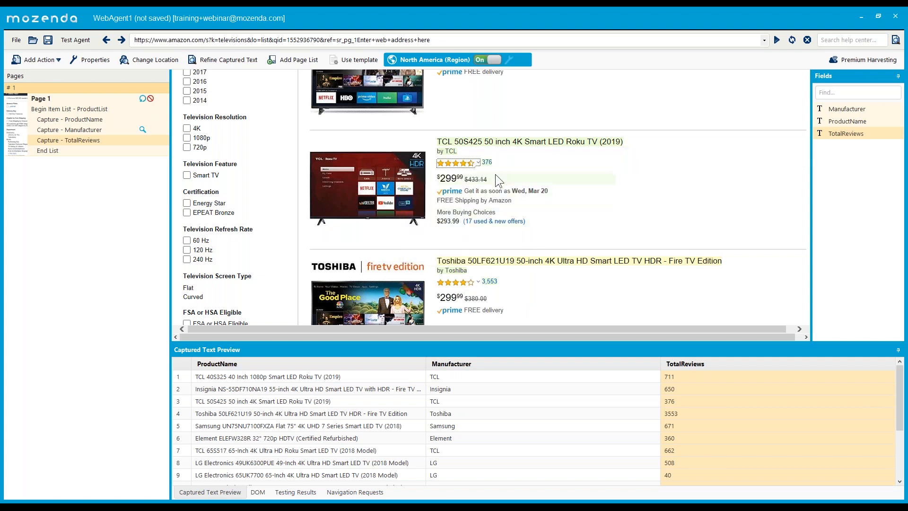
left_click(468, 163)
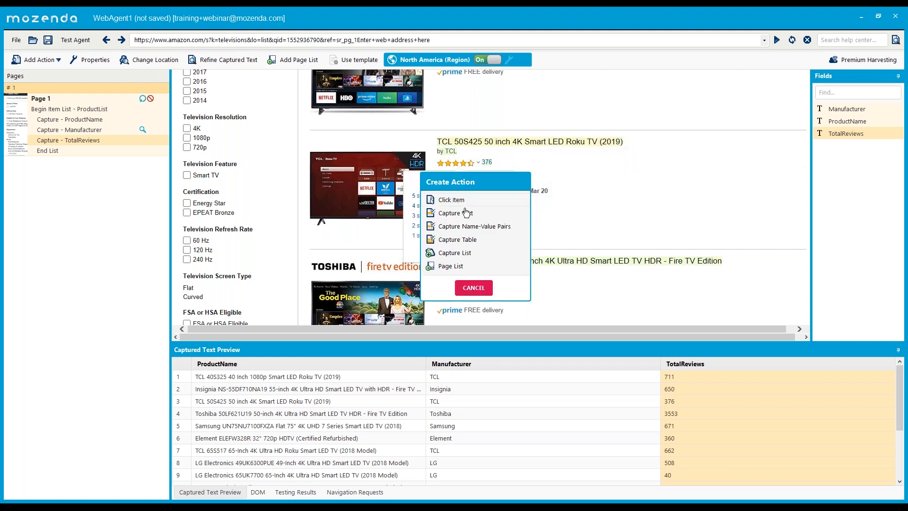
left_click(470, 222)
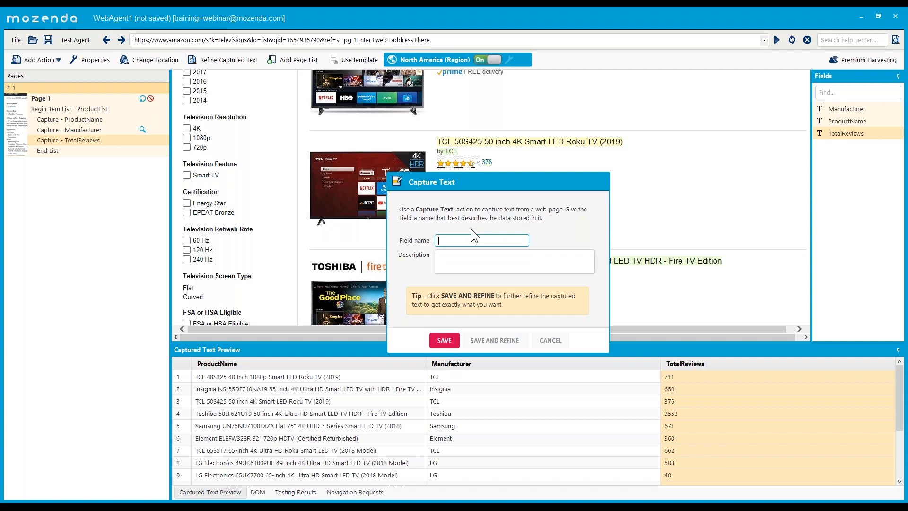
type("AverageRating")
left_click(444, 341)
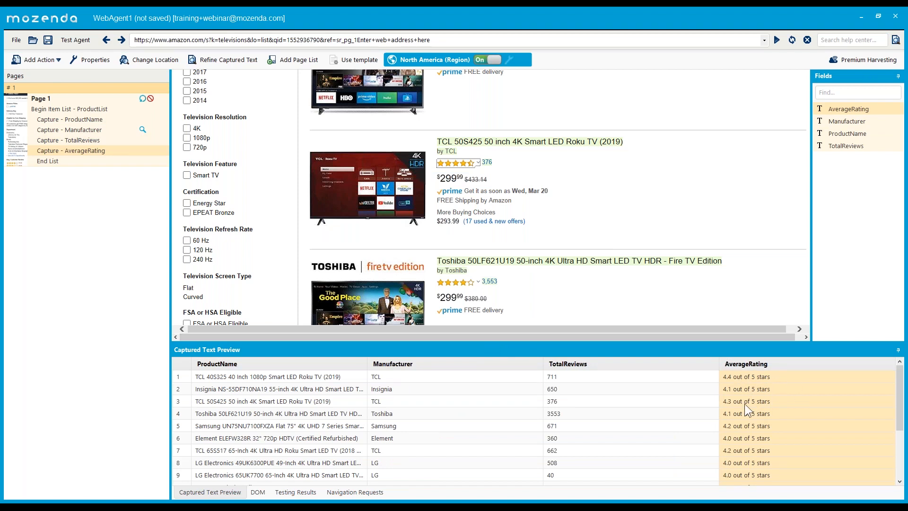
Open the DOM view and enable Auto DOM Navigation in the tool window visibility settings.
left_click(258, 491)
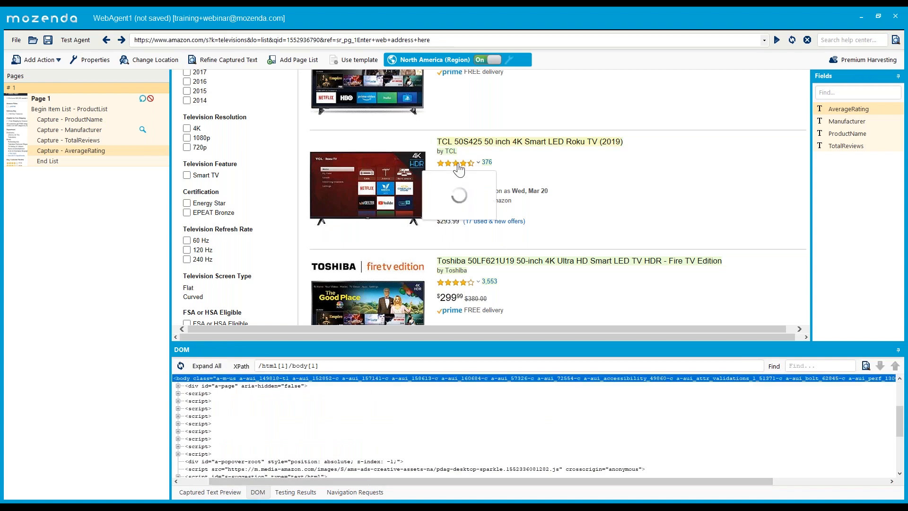
mouse_move(458, 168)
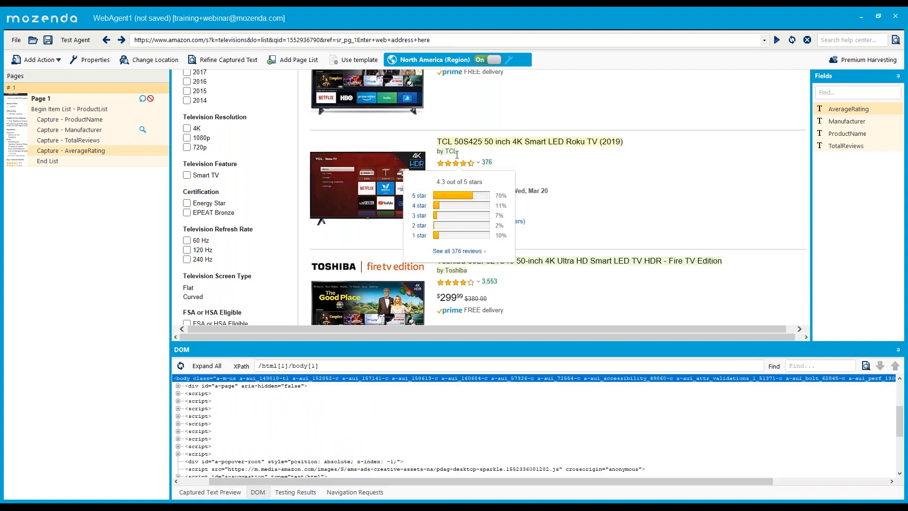
left_click(19, 43)
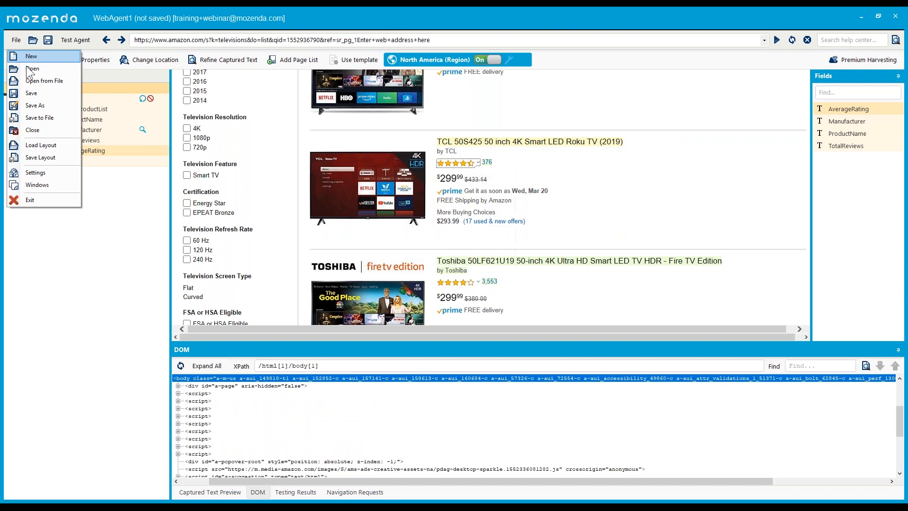
left_click(45, 185)
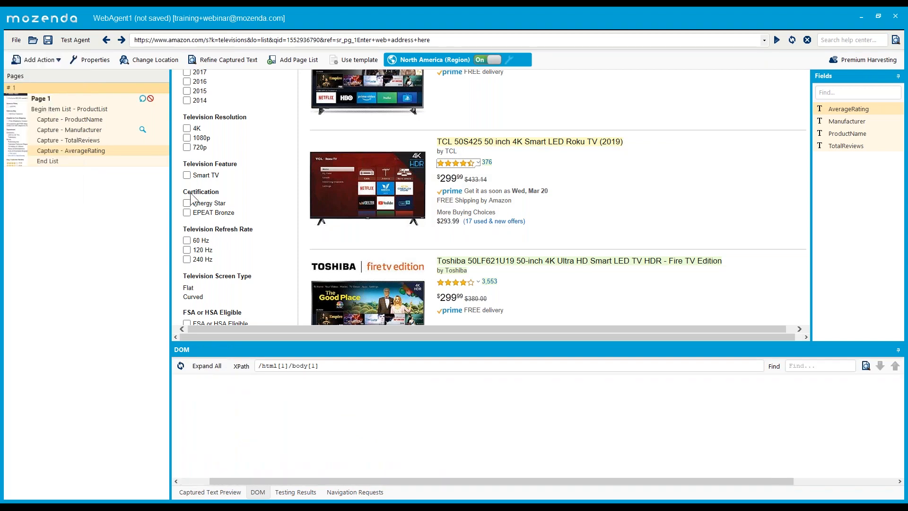
left_click(353, 264)
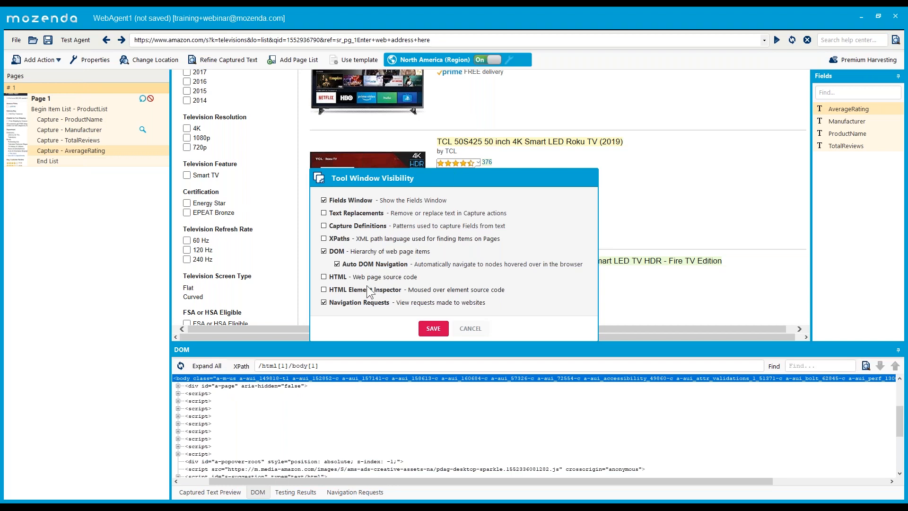
left_click(433, 331)
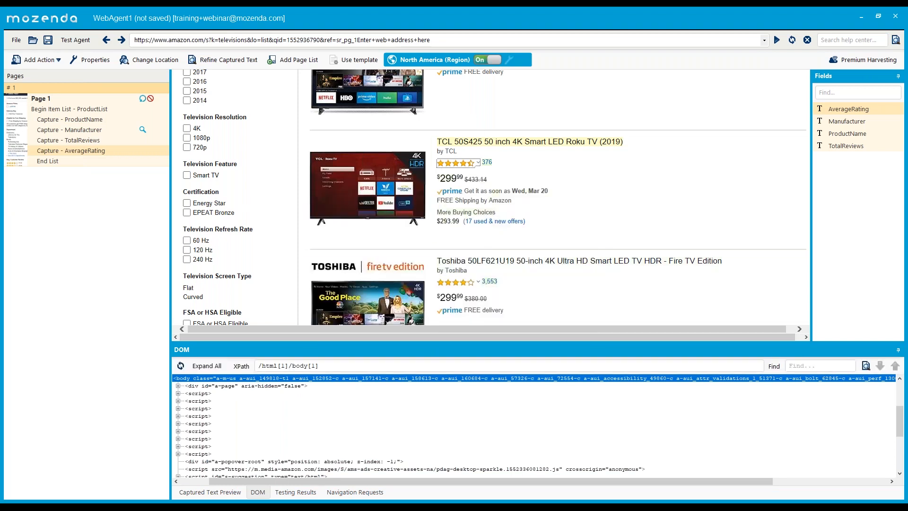
Inspect the DOM node behind the TCL 50S425's star rating and return to the Captured Text Preview.
left_click(456, 169)
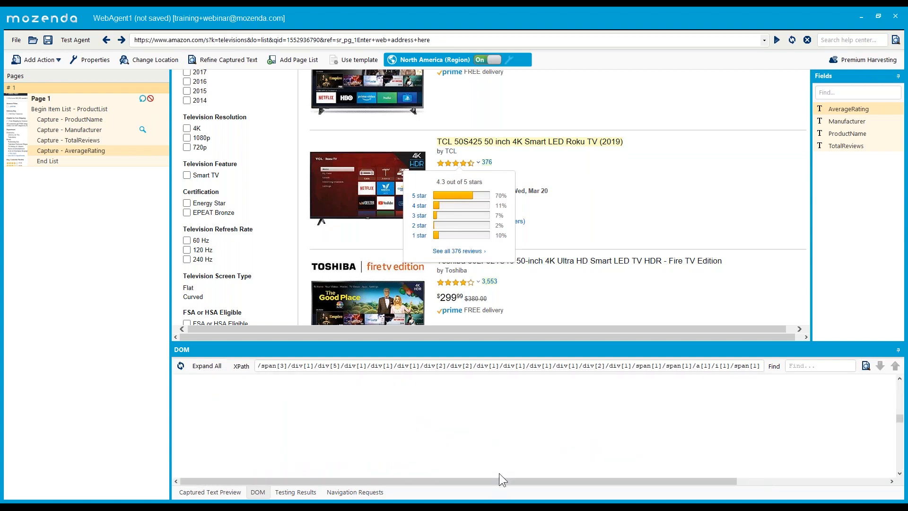
left_click(527, 469)
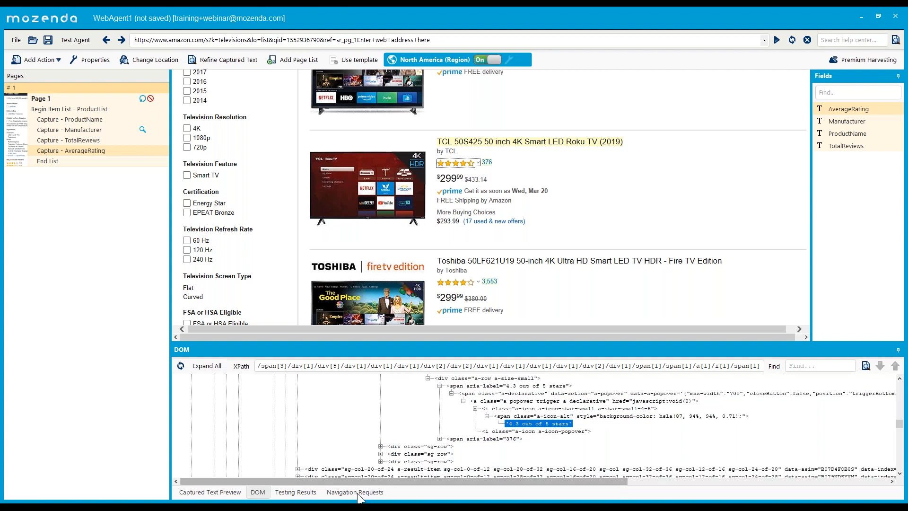
left_click(203, 493)
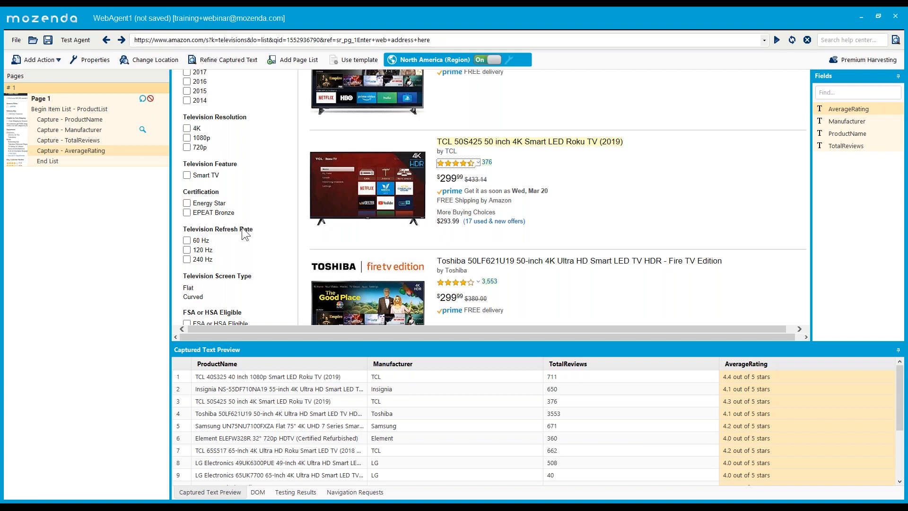
Add a content replacement to the AverageRating capture's refinement that turns " out of ", including its surrounding spaces, into "/".
right_click(92, 151)
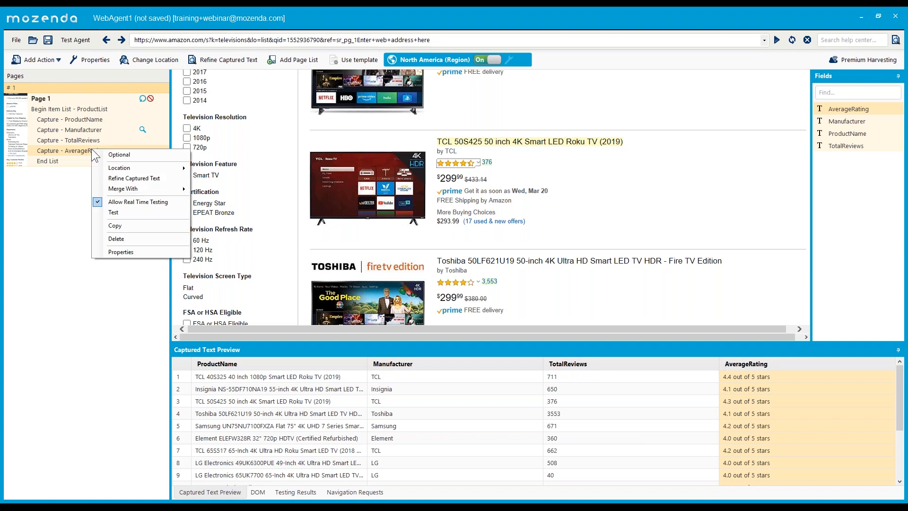
left_click(138, 178)
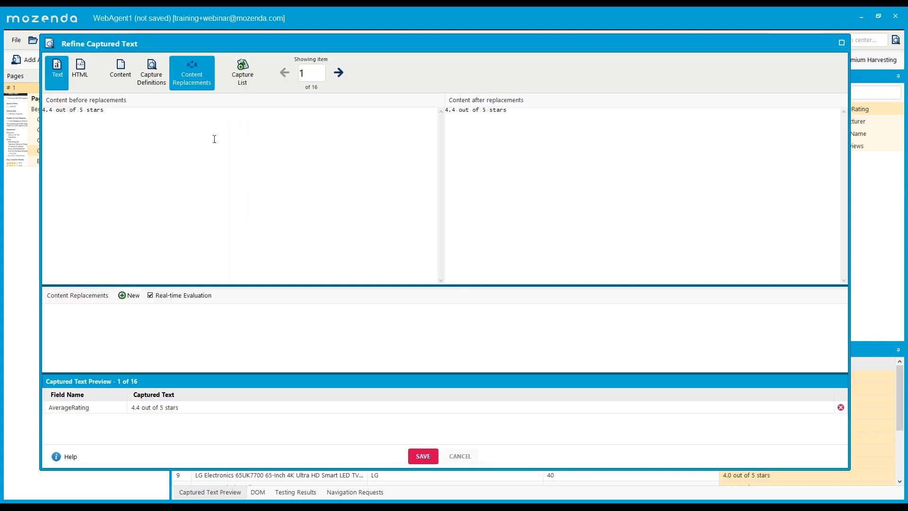
left_click(130, 296)
left_click(144, 309)
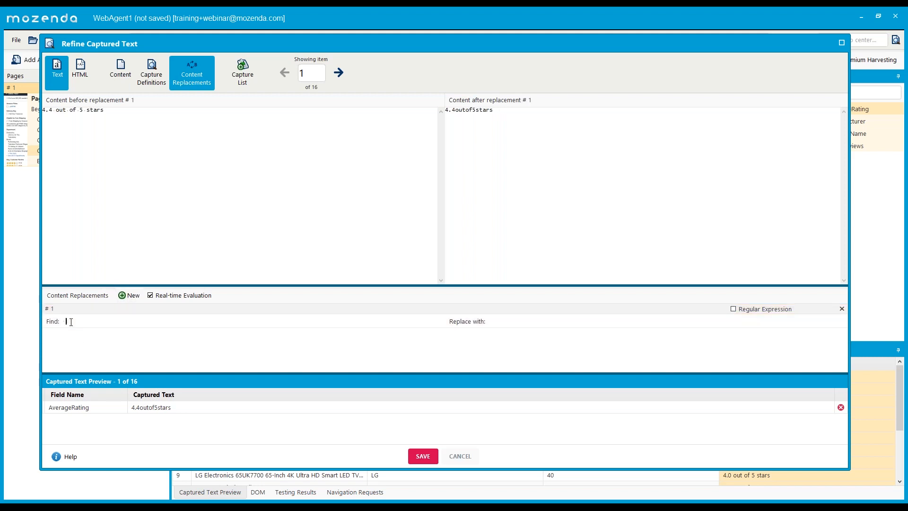
type("out of")
left_click(505, 322)
type("/")
Set the AverageRating capture definition to "%AverageRating%star" and save the refinement.
left_click(151, 73)
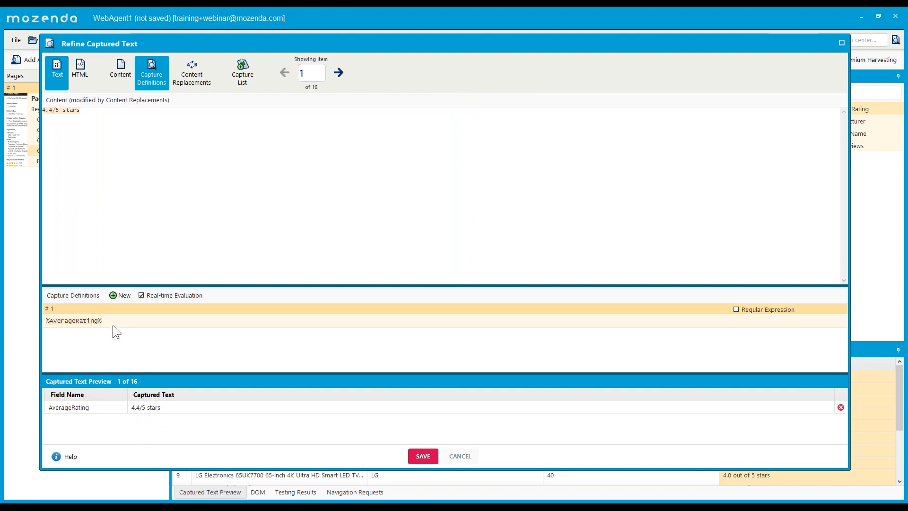
type("star")
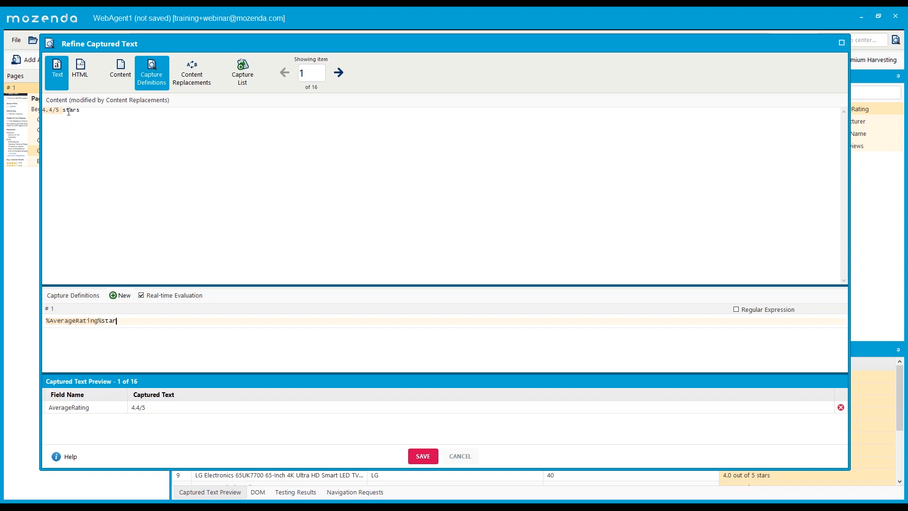
left_click_drag(98, 321, 65, 320)
left_click(127, 320)
left_click(422, 457)
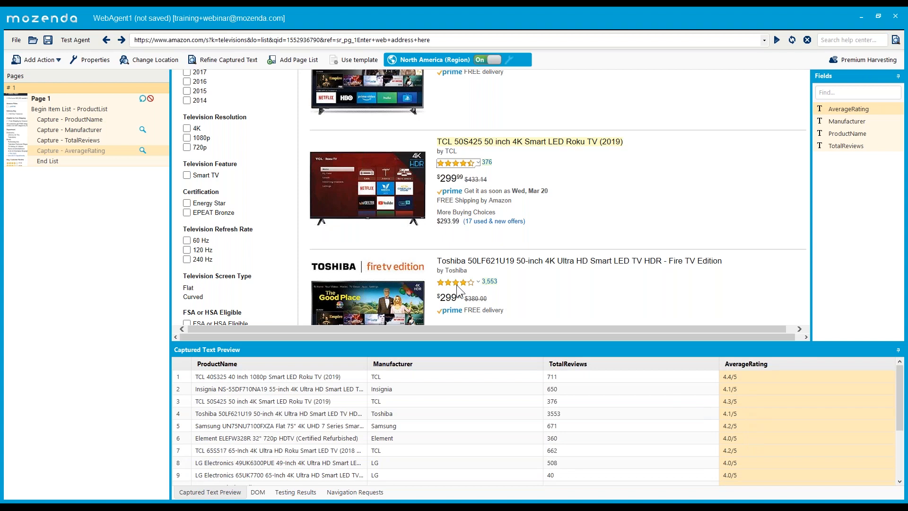
Capture the TCL 50S425's current $299.99 price as text with the field name Price.
scroll(396, 205, "up", 1)
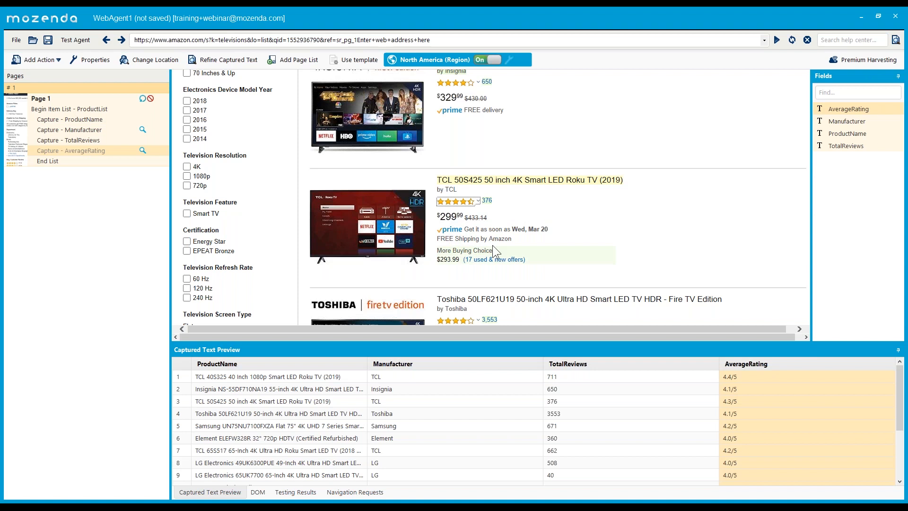
left_click(452, 221)
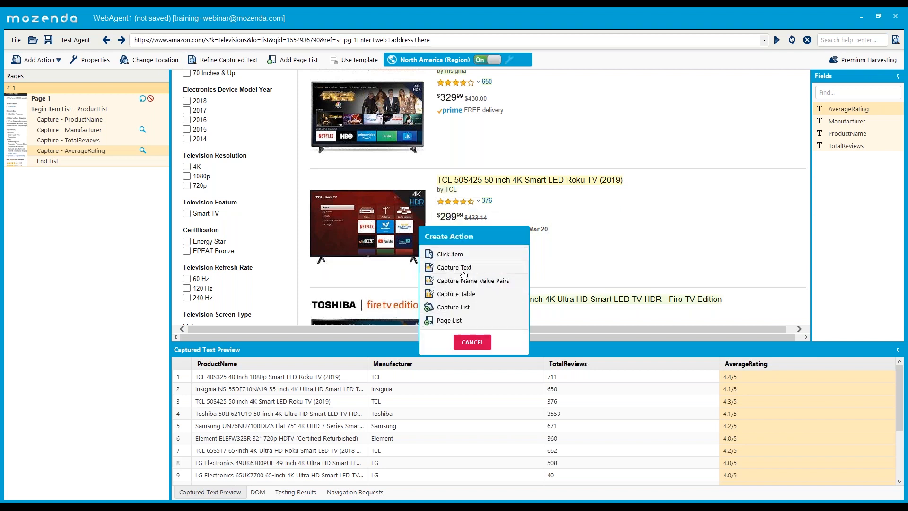
left_click(454, 268)
type("Pric")
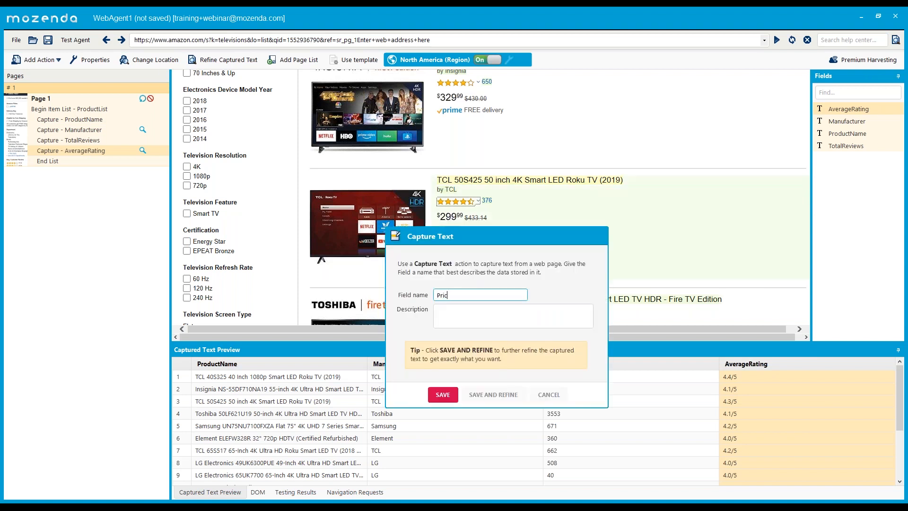
type("e")
left_click(443, 395)
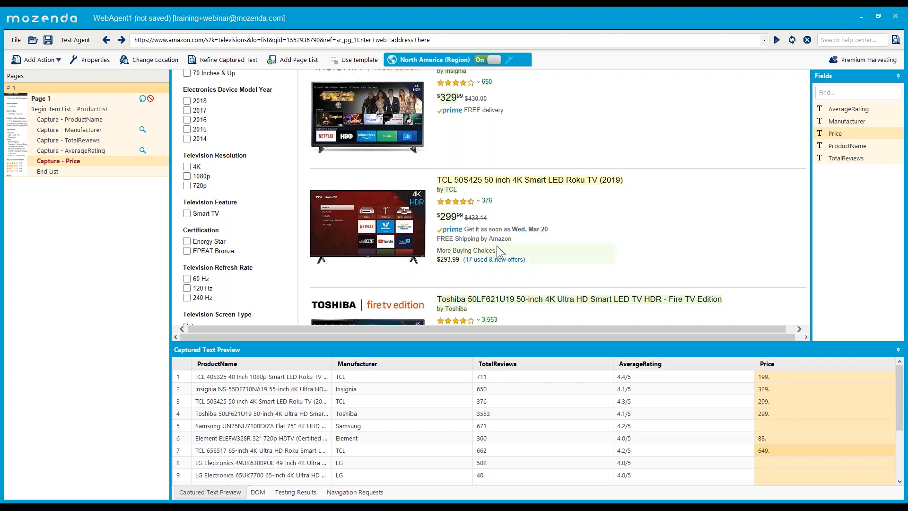
Delete the Price capture from the ProductList actions.
right_click(99, 159)
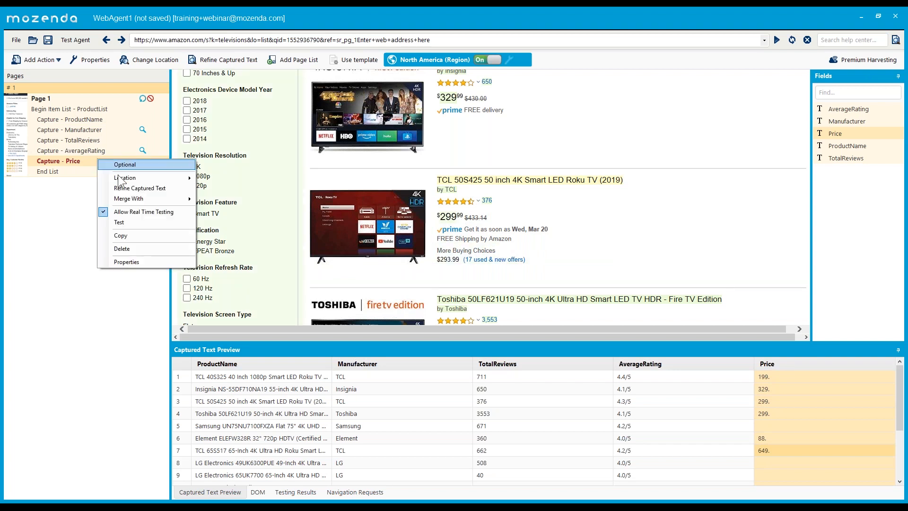
left_click(137, 246)
left_click(431, 282)
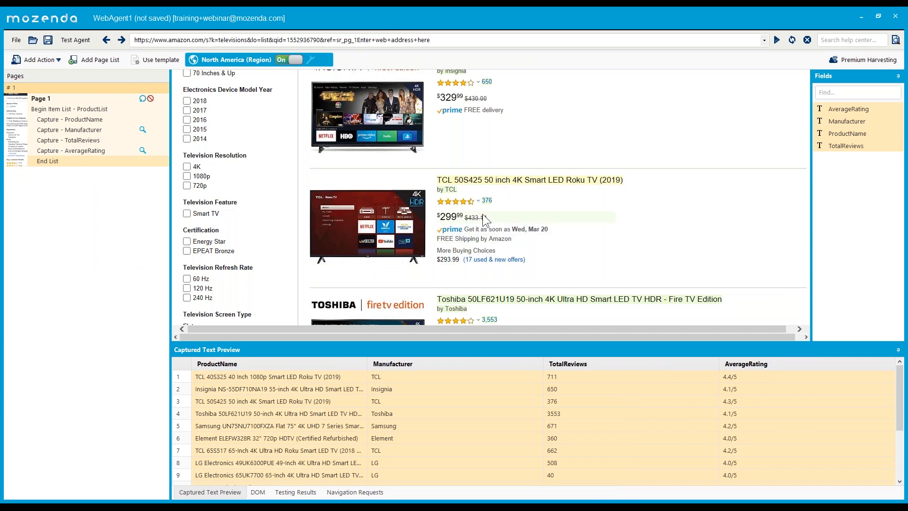
Capture the TCL 50S425's entire price line as text, using the custom field name Price instead of the suggested price fields.
left_click(482, 216)
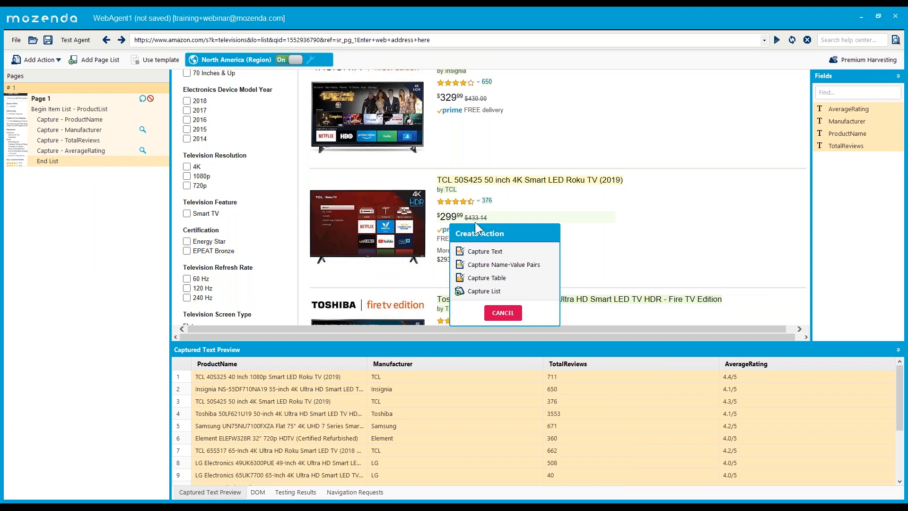
left_click(475, 252)
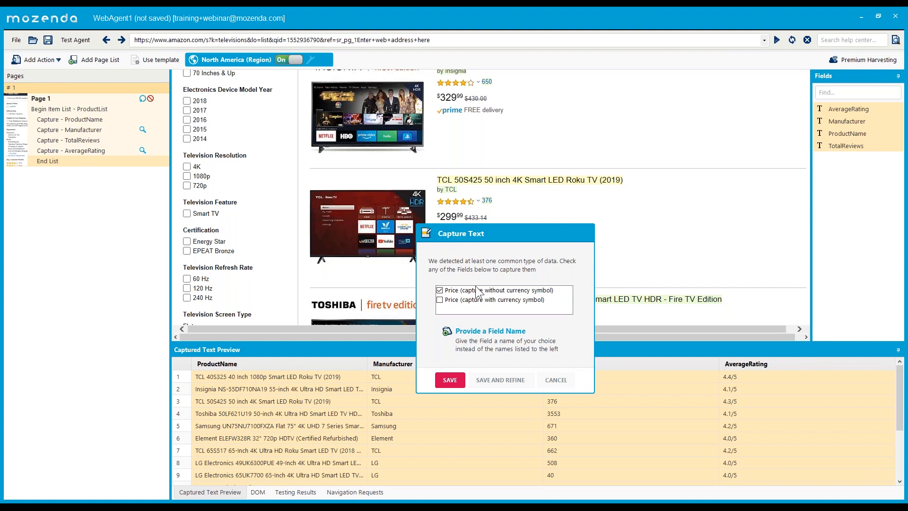
left_click(448, 289)
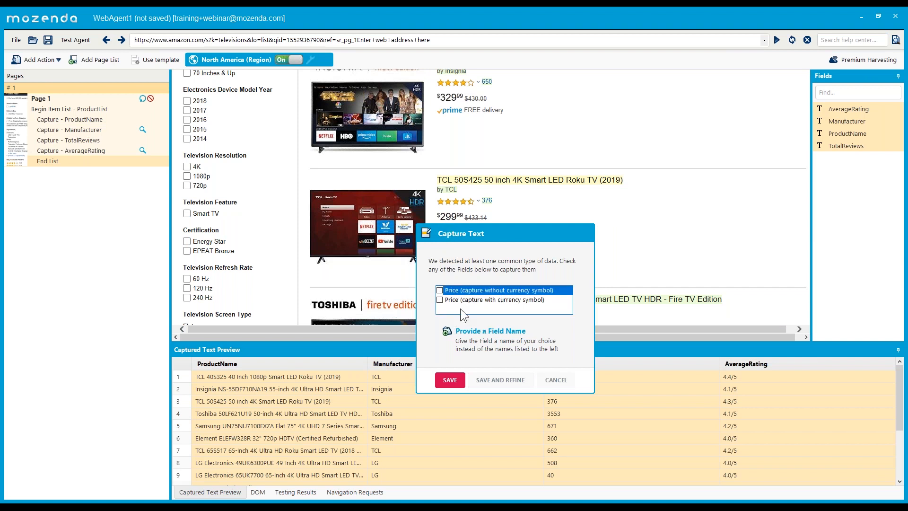
left_click(481, 345)
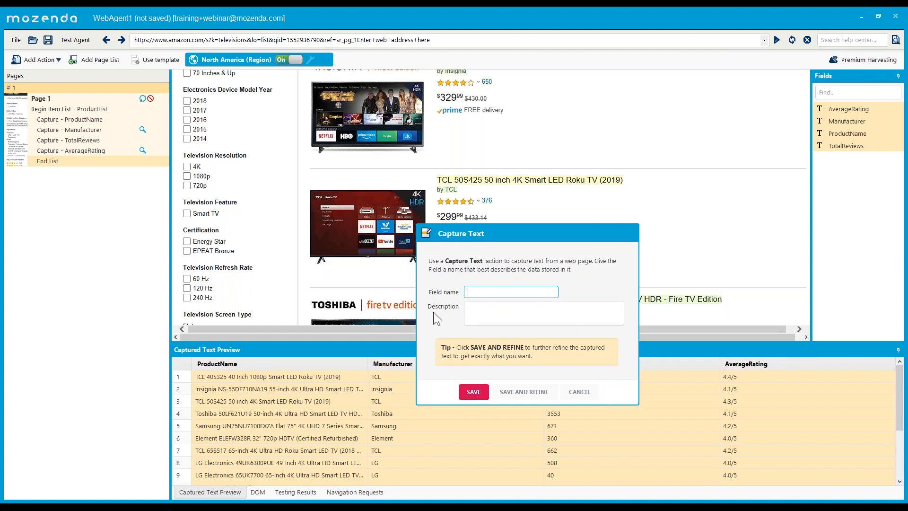
type("Price")
left_click(474, 391)
Open the Price capture's refinement and try to isolate the first price by marking the repeated $199.99 in the content.
right_click(71, 161)
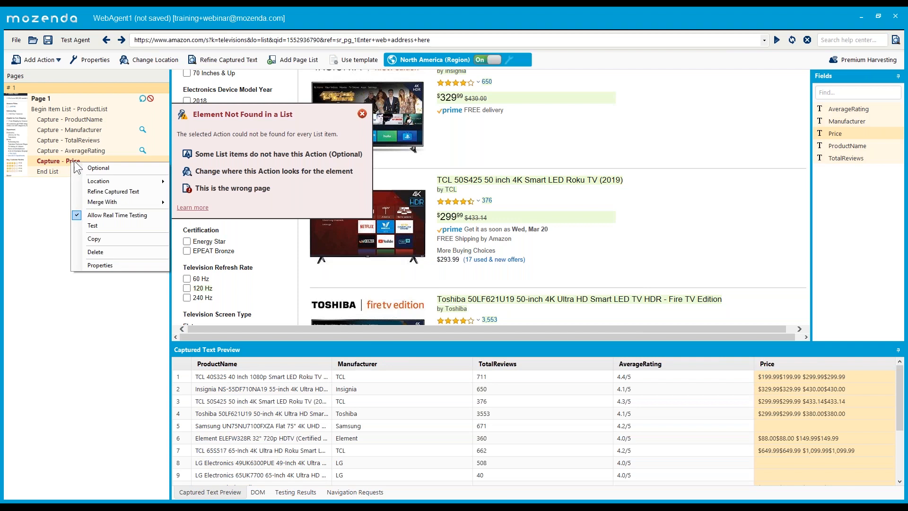
left_click(115, 191)
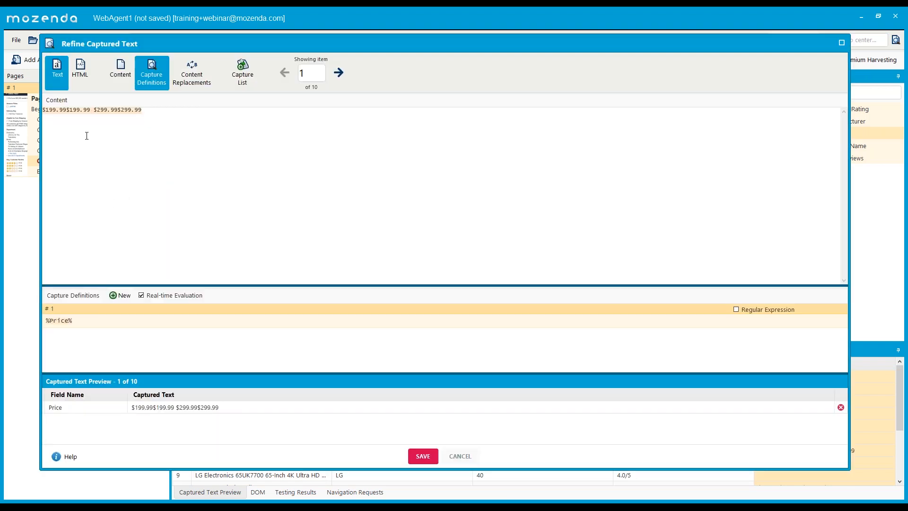
left_click(181, 124)
left_click_drag(65, 112, 95, 112)
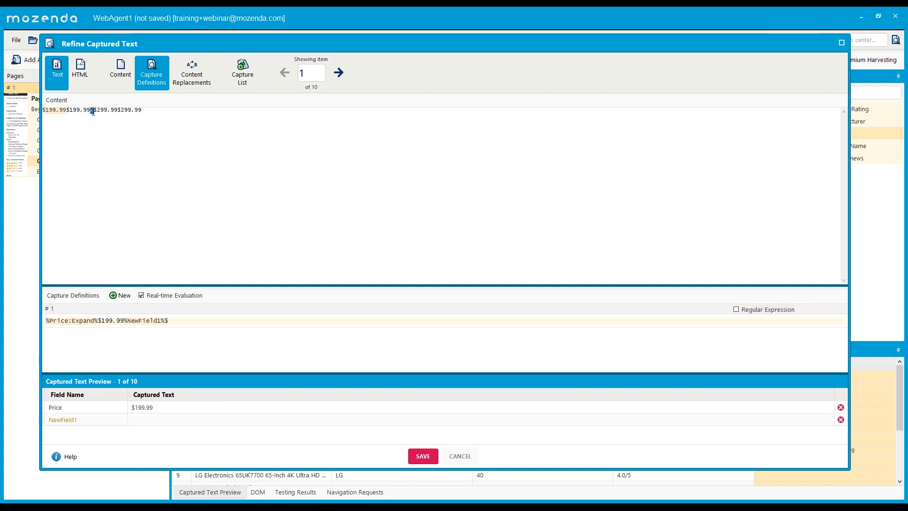
left_click(156, 111)
Remove the extra field and literal text from the Price capture definition and rewrite it as "$%Price%$".
left_click_drag(101, 320, 281, 308)
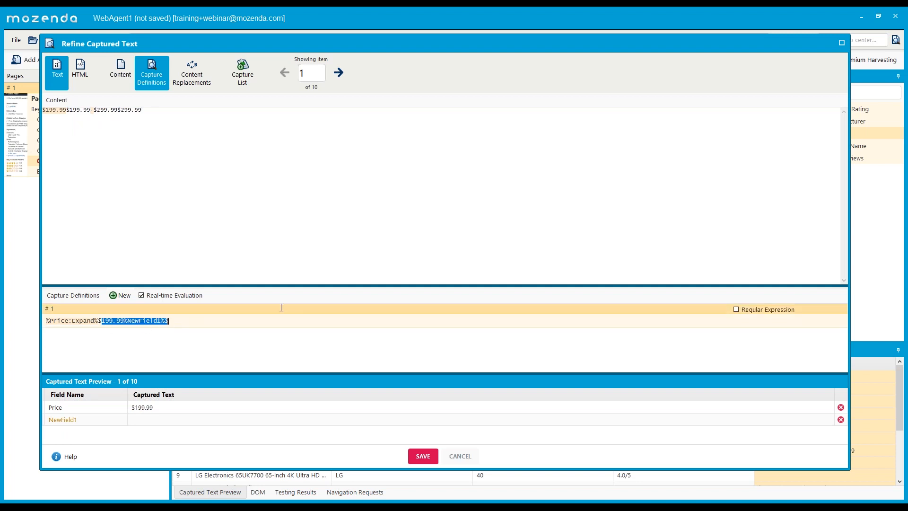
key("BackSpace")
double_click(84, 319)
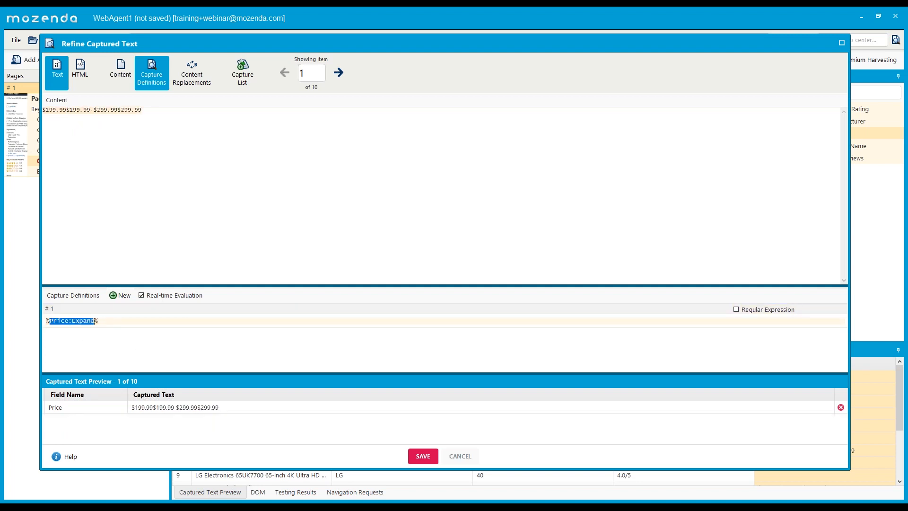
left_click(84, 320)
double_click(84, 320)
type("Price")
type("$")
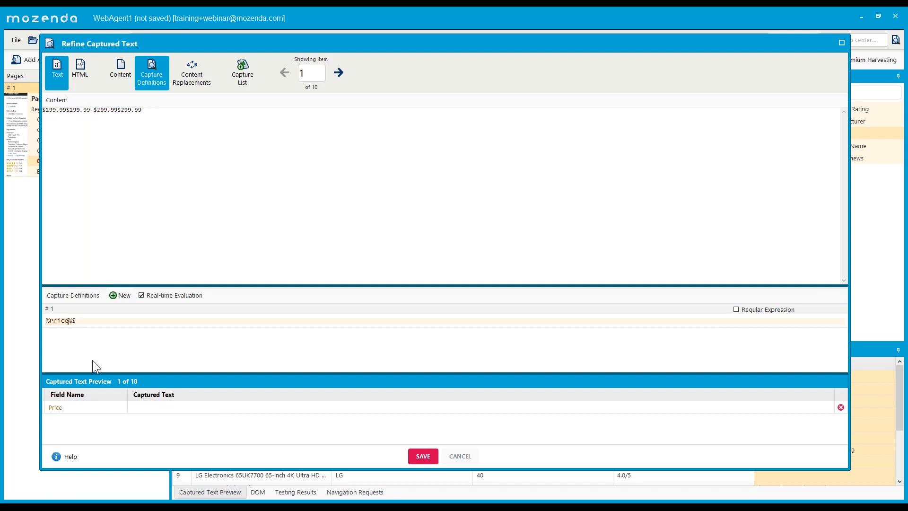
type("$")
left_click(82, 320)
left_click(841, 43)
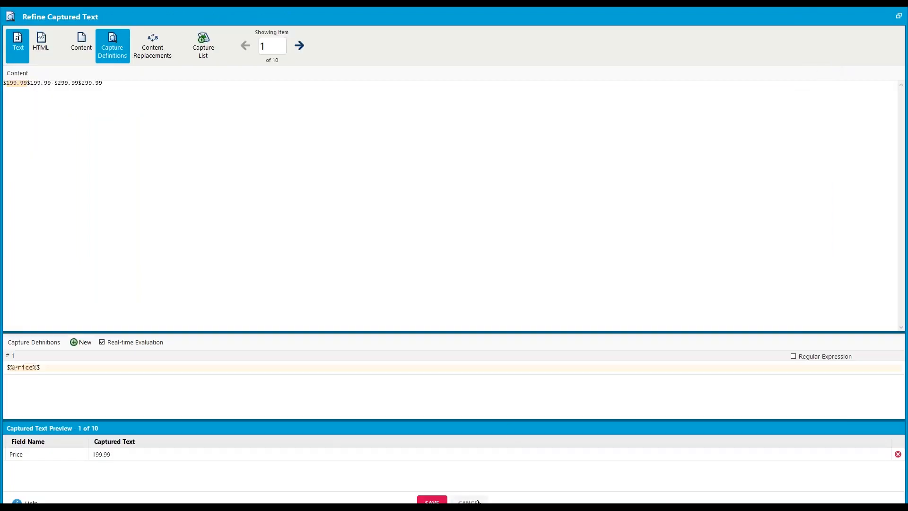
left_click(898, 16)
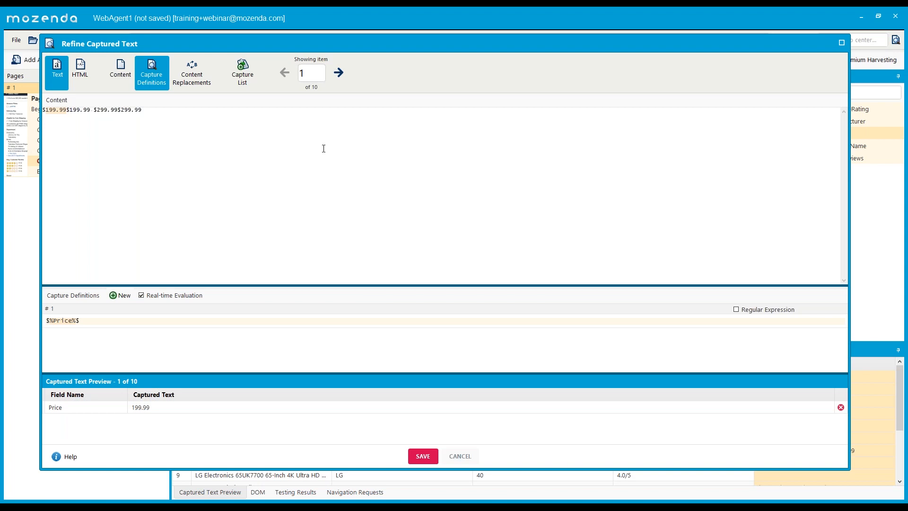
left_click(184, 81)
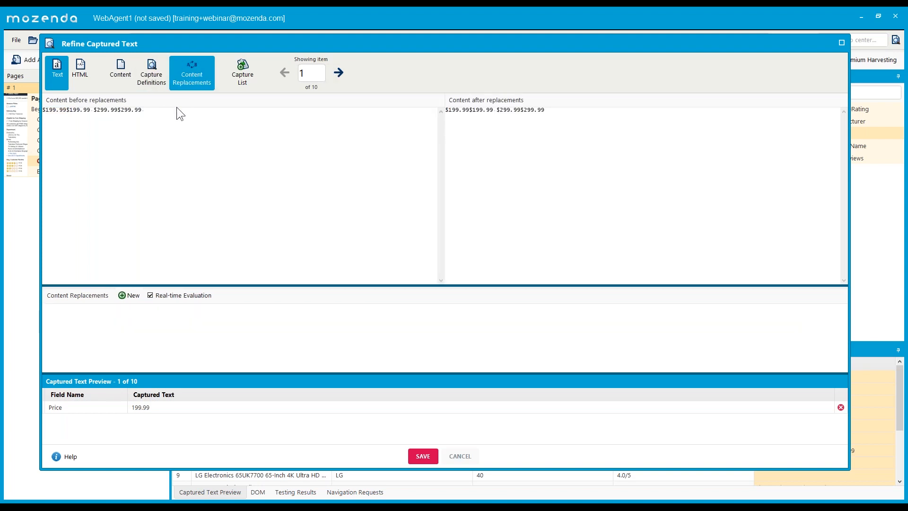
left_click(150, 76)
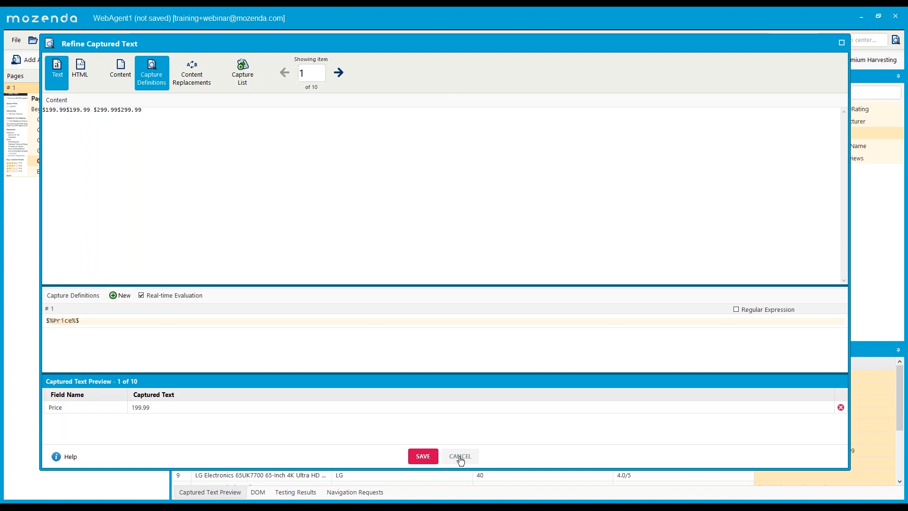
Advance to the next item in the Price refinement and check what the definition extracts from its content.
left_click(339, 73)
left_click(166, 117)
left_click(90, 337)
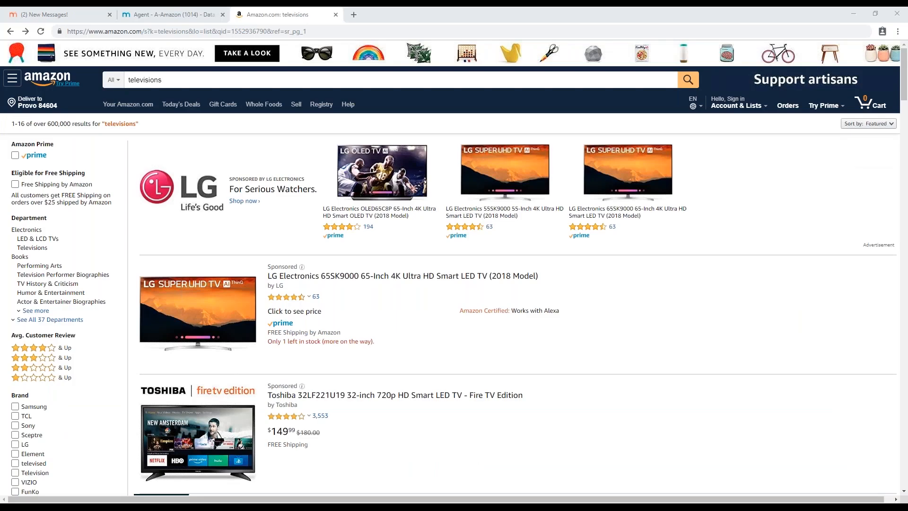
Switch to the Mozenda web console, relaunch the Agent Builder and recover the auto-saved agent WebAgent1.
left_click(170, 14)
left_click(831, 58)
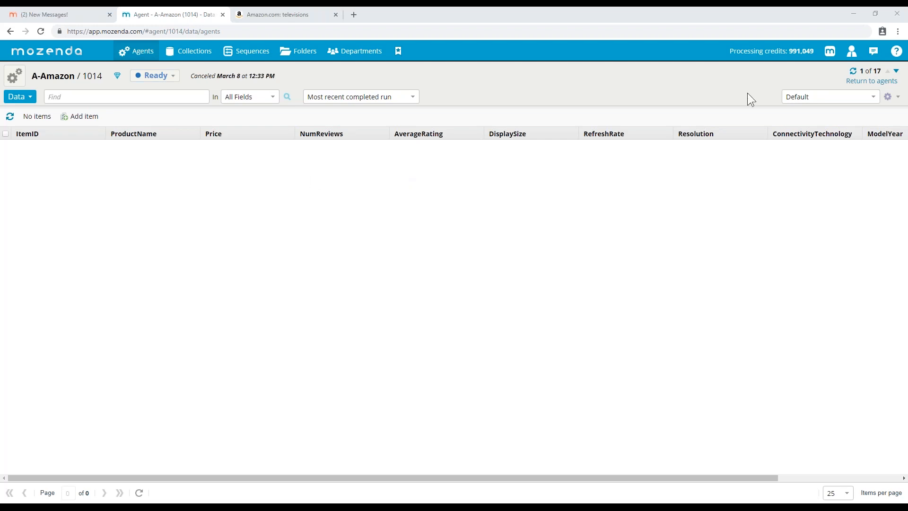
left_click(829, 52)
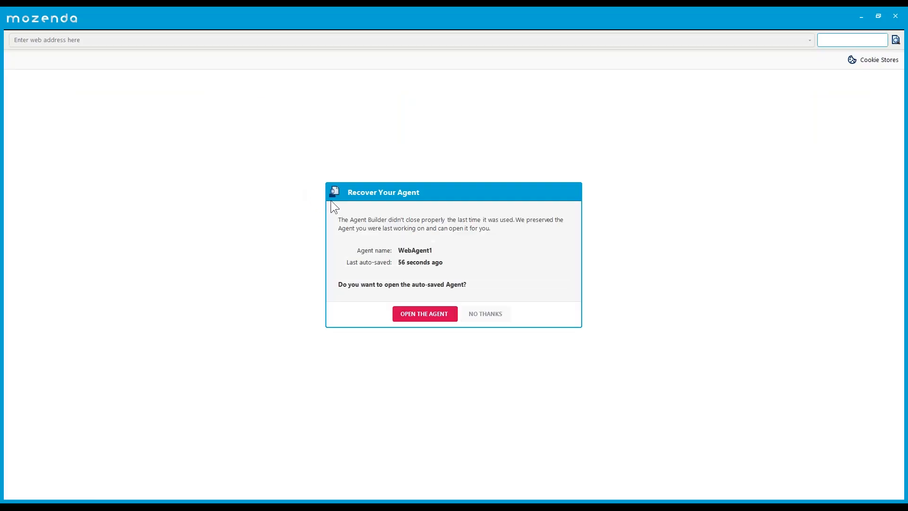
left_click(418, 317)
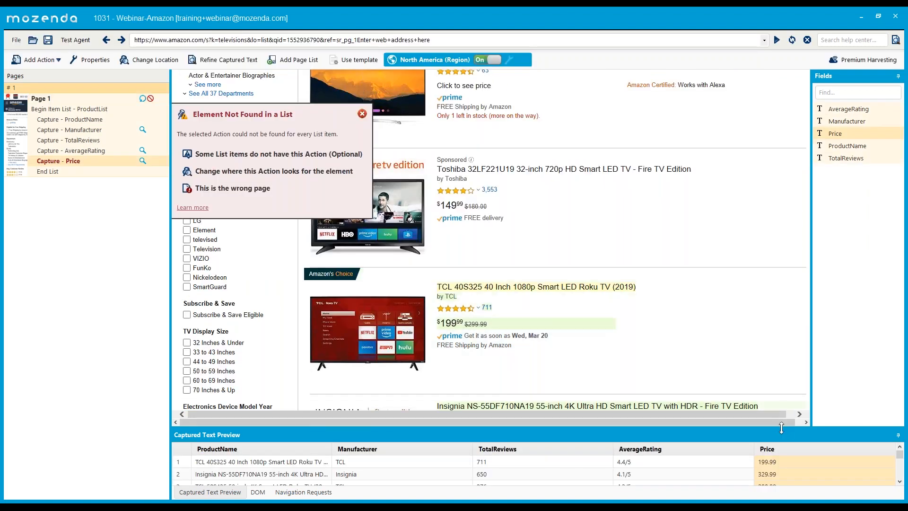
Enlarge the captured text preview, dismiss the missing-element notice and review the Price values of all list items.
left_click_drag(781, 428, 767, 284)
left_click(362, 114)
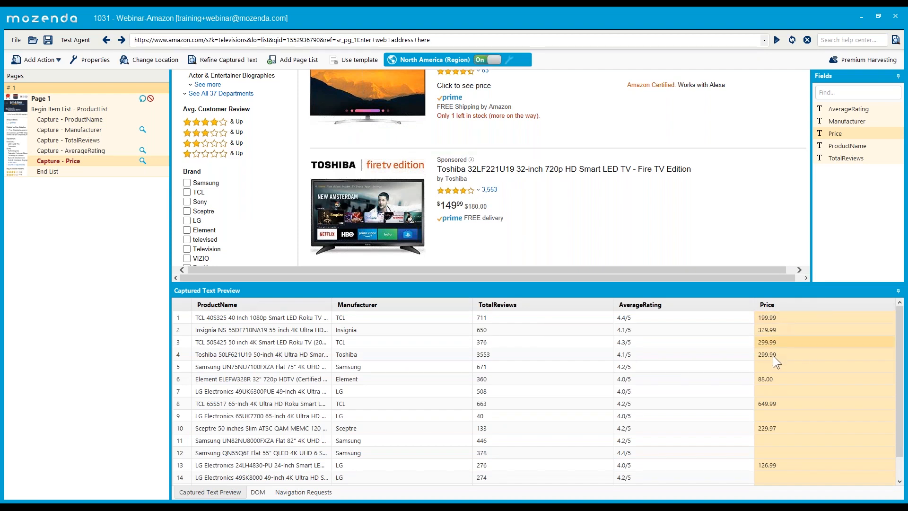
scroll(772, 359, "down", 1)
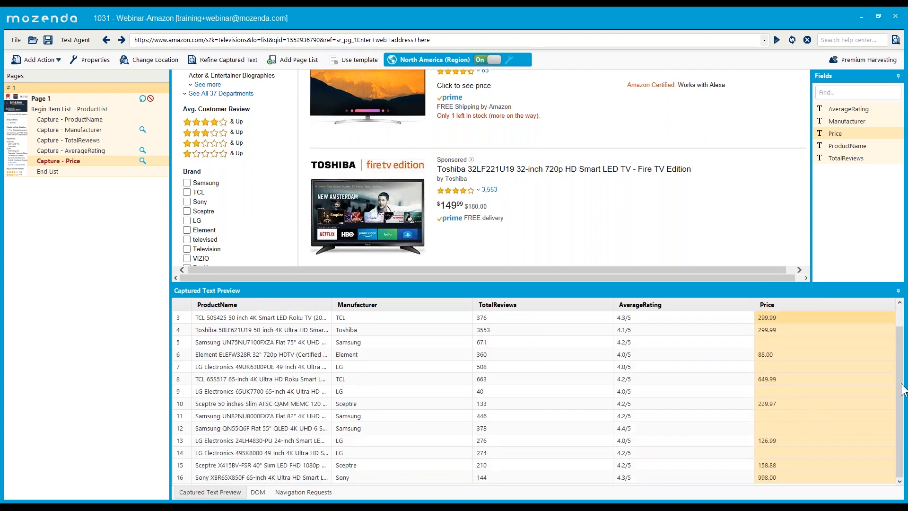
scroll(901, 337, "up", 1)
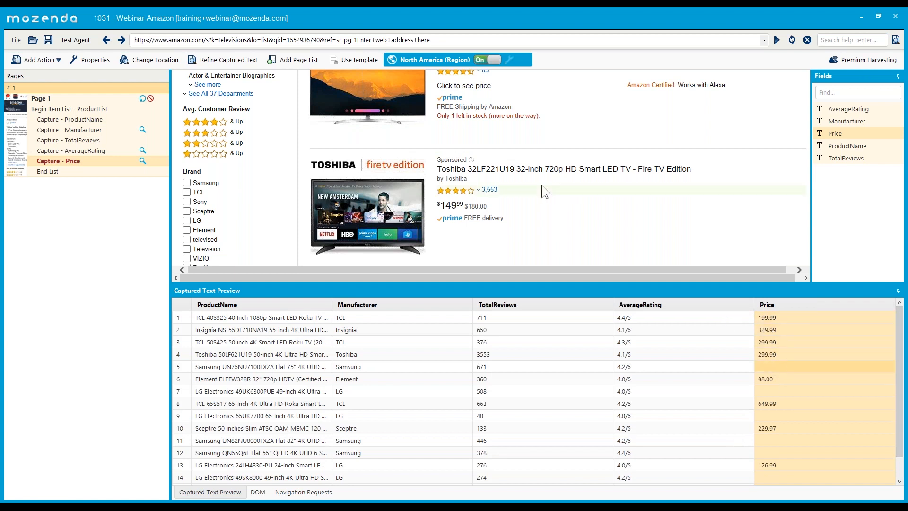
Examine the product listings on the page to see how televisions with an empty Price field display their price.
scroll(541, 185, "up", 2)
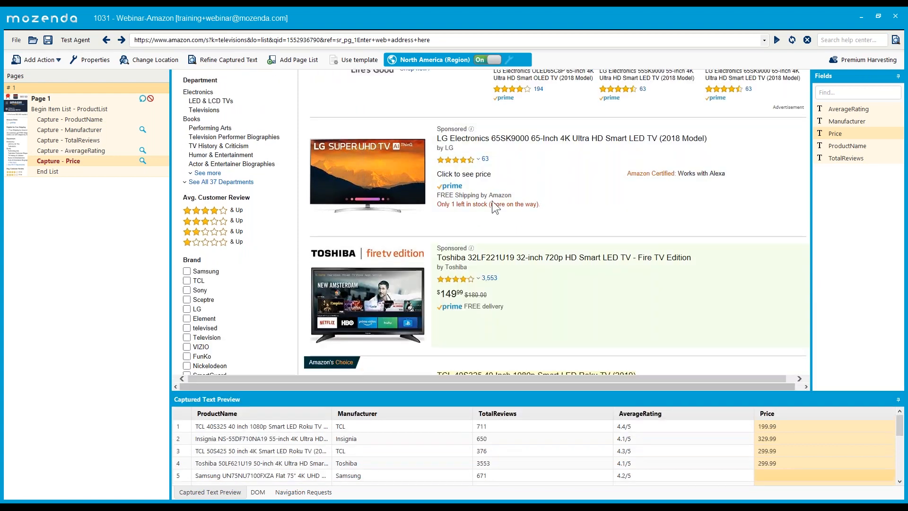
scroll(492, 200, "up", 2)
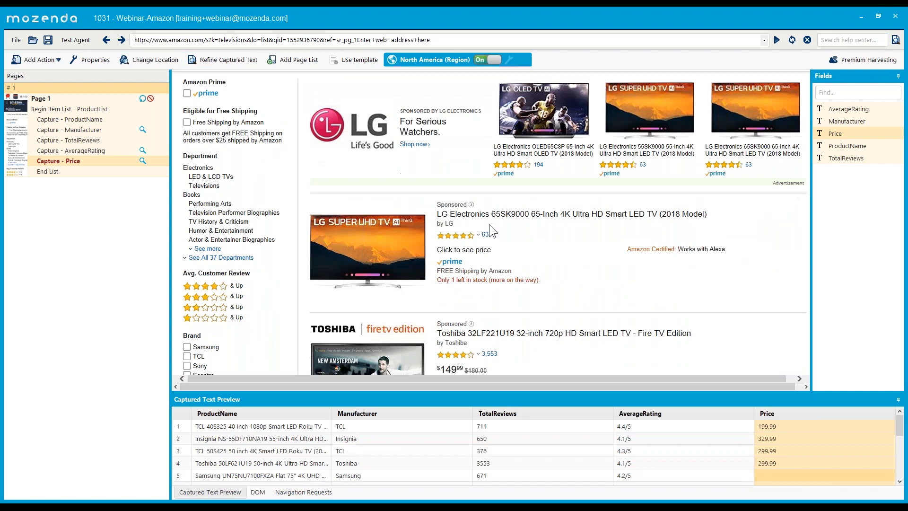
scroll(491, 232, "down", 2)
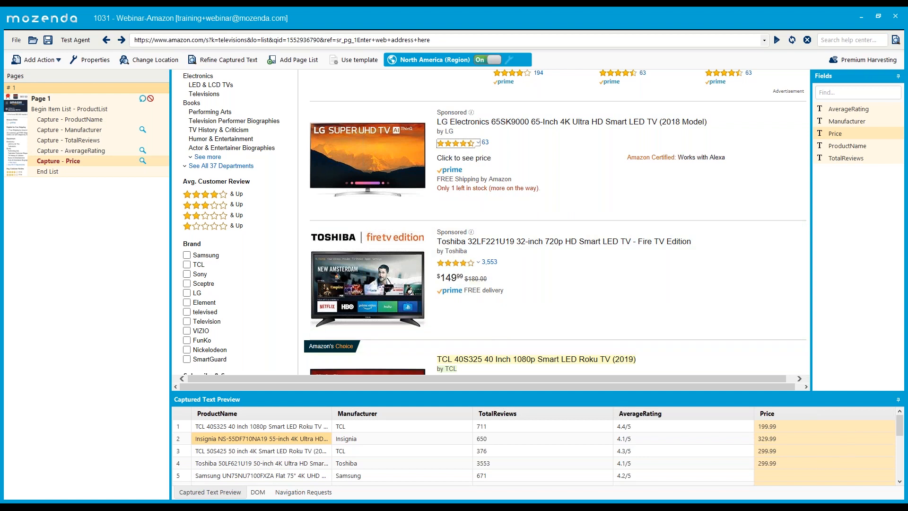
scroll(480, 271, "down", 2)
scroll(480, 271, "down", 2)
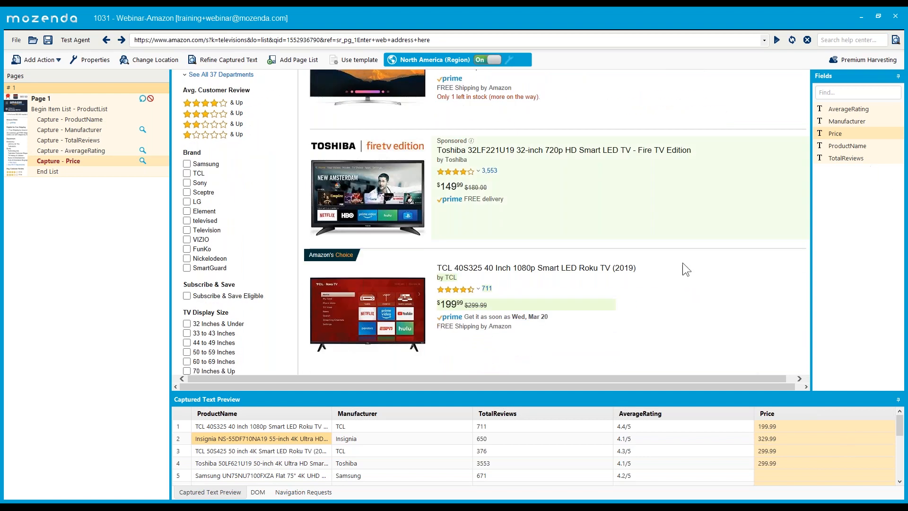
scroll(607, 251, "down", 5)
scroll(551, 217, "down", 6)
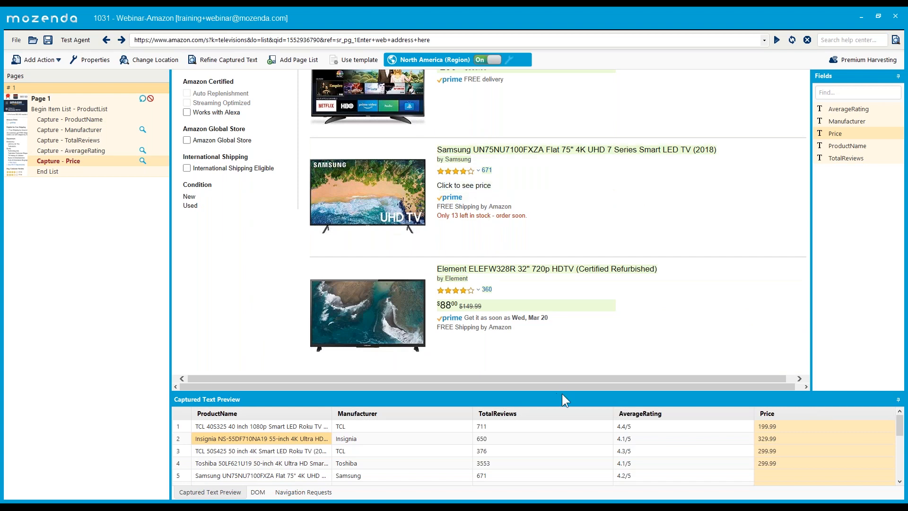
Add the Samsung UN75NU7100FXZA's "Click to see price" text as an alternate location for the Price capture and review the preview rows.
left_click_drag(565, 393, 562, 358)
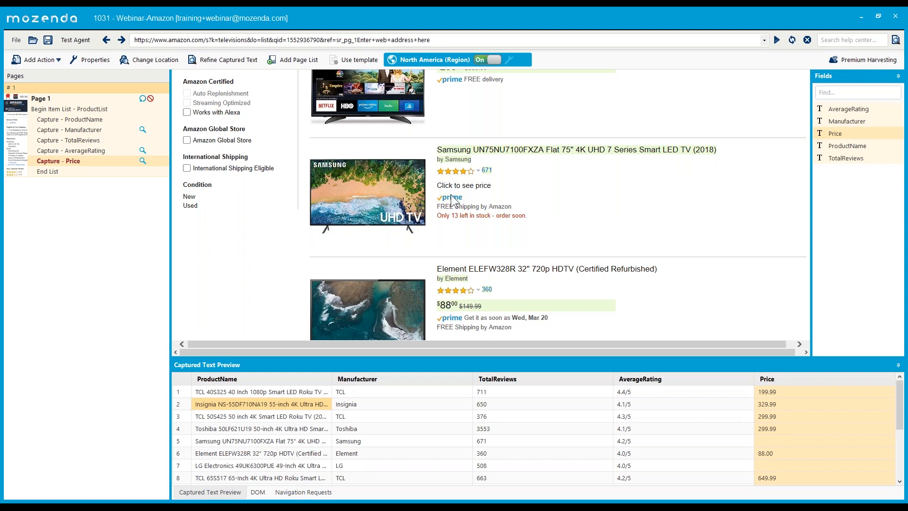
right_click(89, 161)
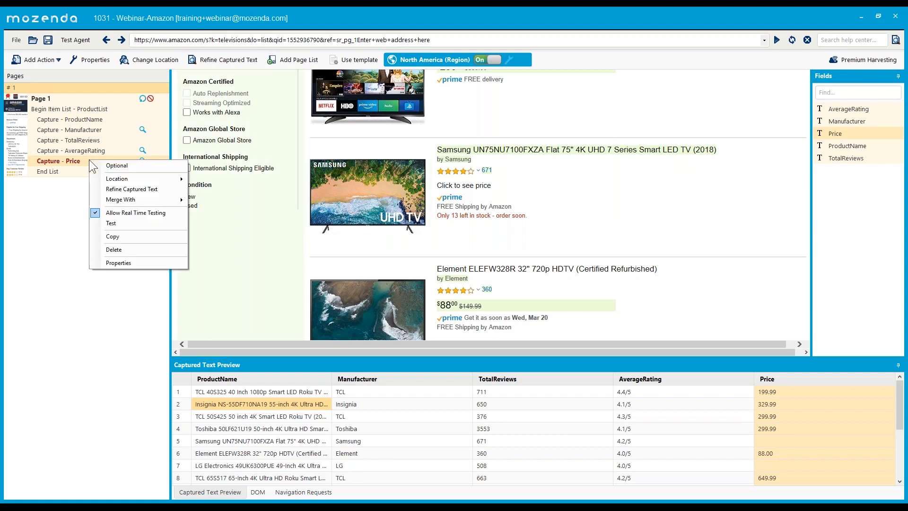
mouse_move(143, 178)
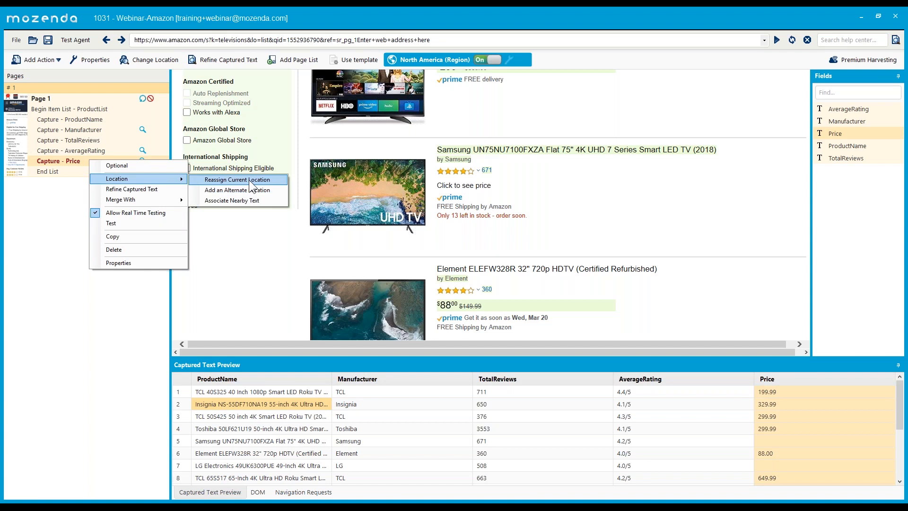
left_click(277, 191)
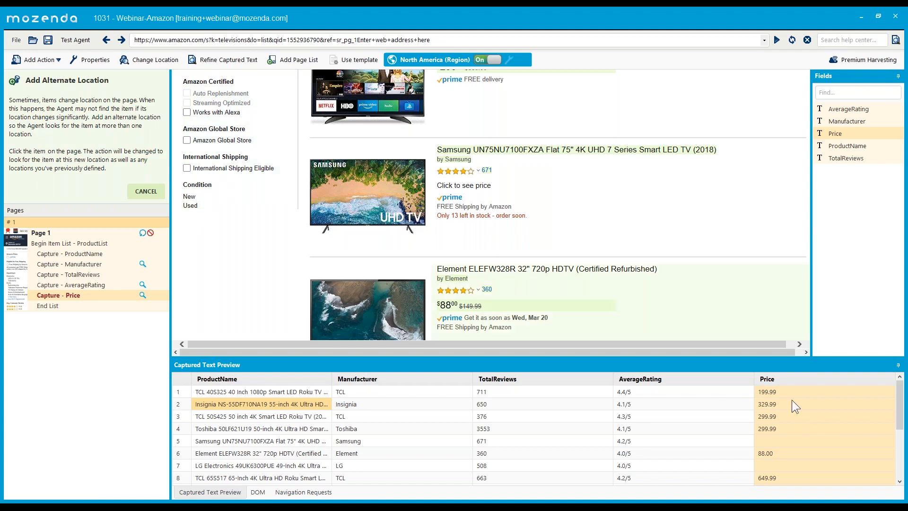
left_click(472, 191)
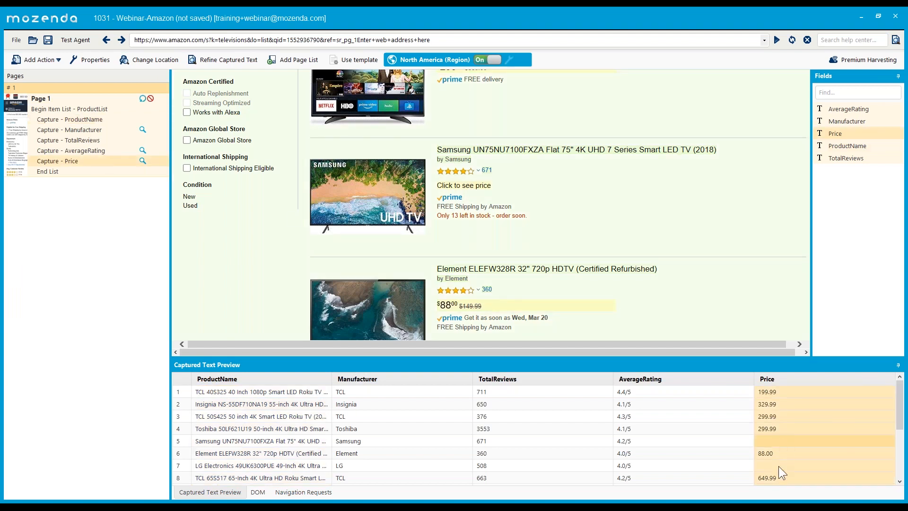
scroll(805, 442, "down", 1)
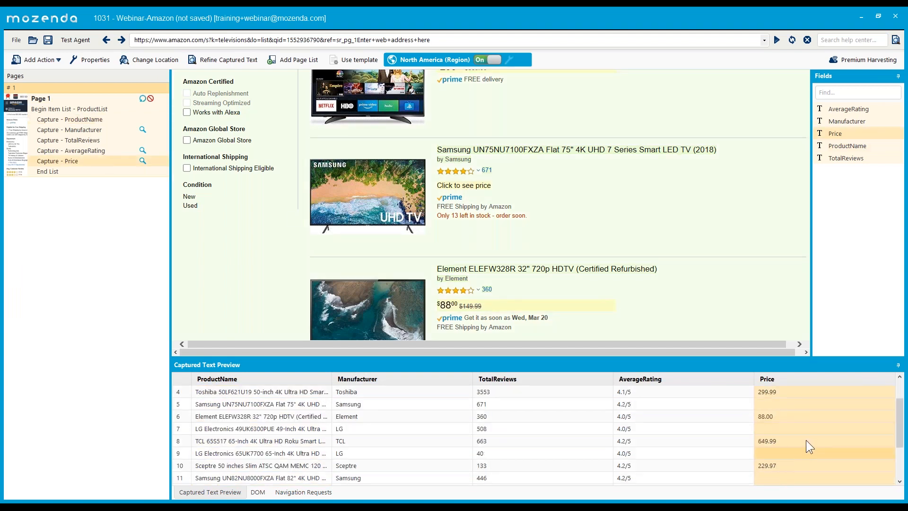
scroll(789, 432, "up", 1)
scroll(796, 424, "down", 1)
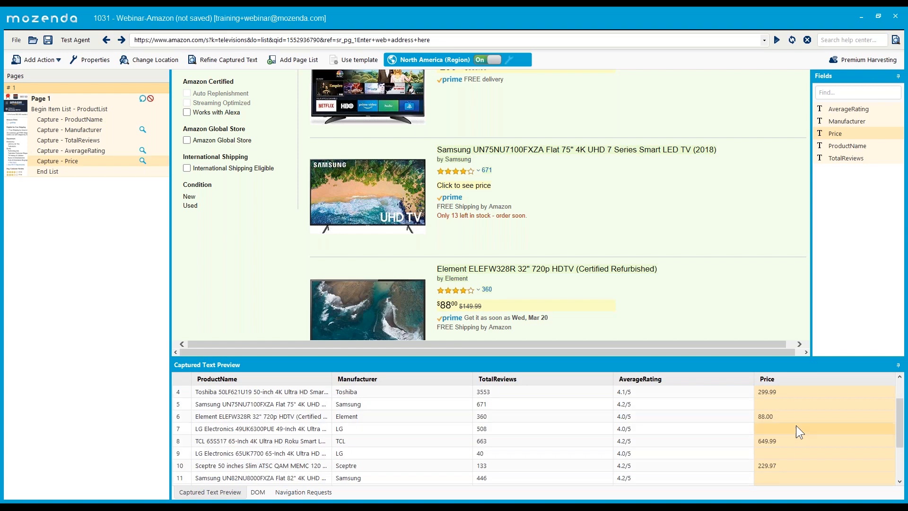
scroll(796, 425, "up", 1)
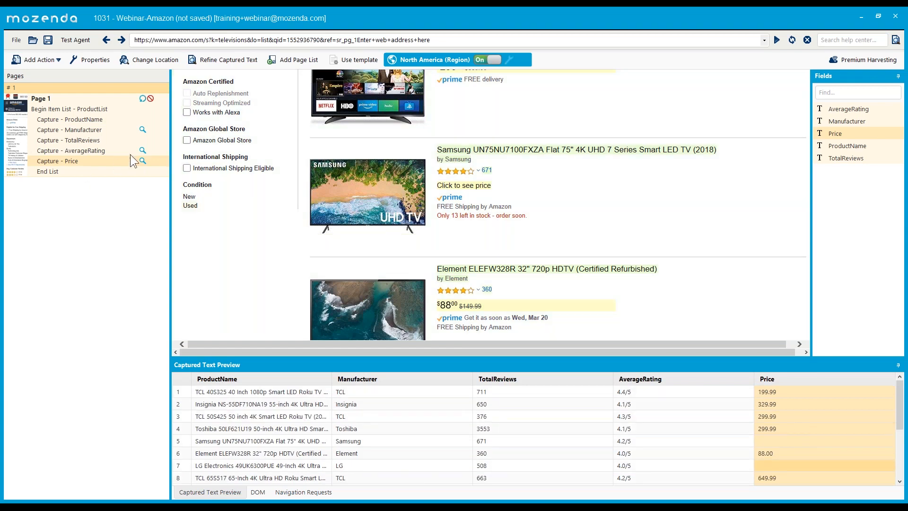
Open the Price capture's text refinement and advance to item 5, the "Click to see price" content.
right_click(95, 161)
left_click(125, 191)
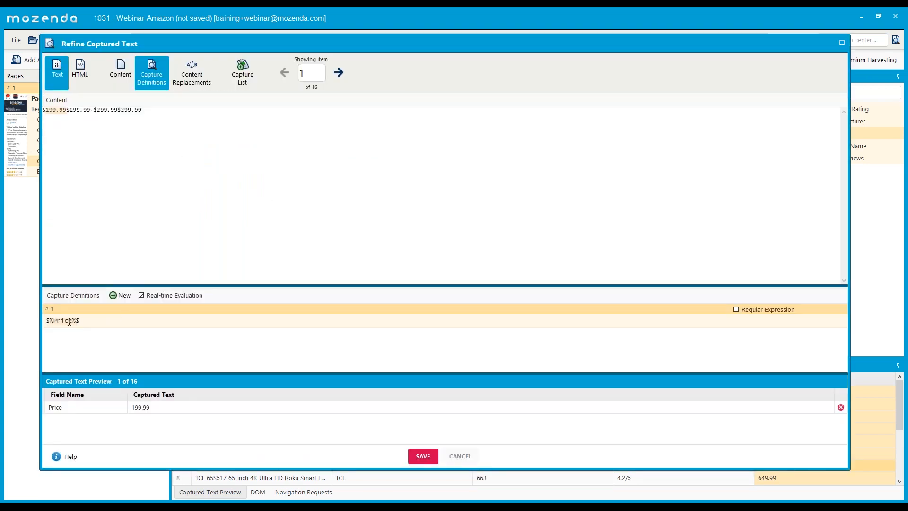
left_click(339, 74)
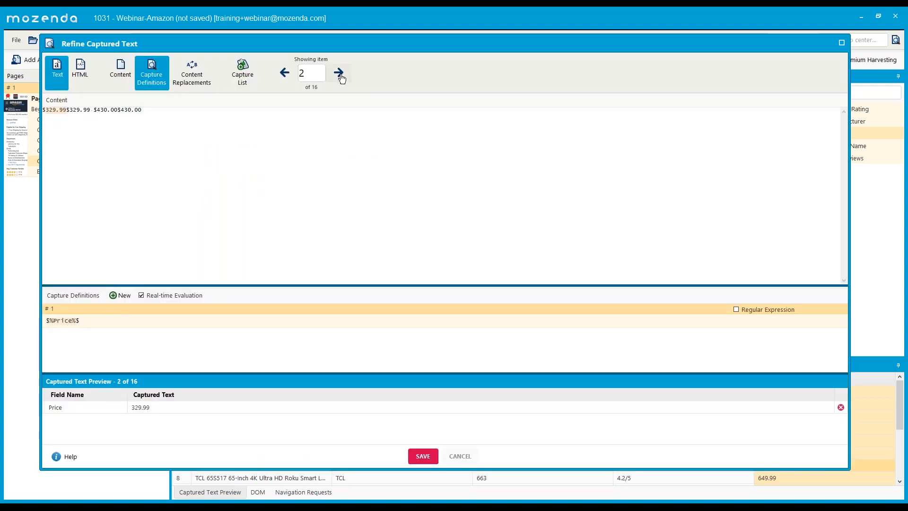
left_click(339, 74)
left_click(339, 73)
left_click(339, 73)
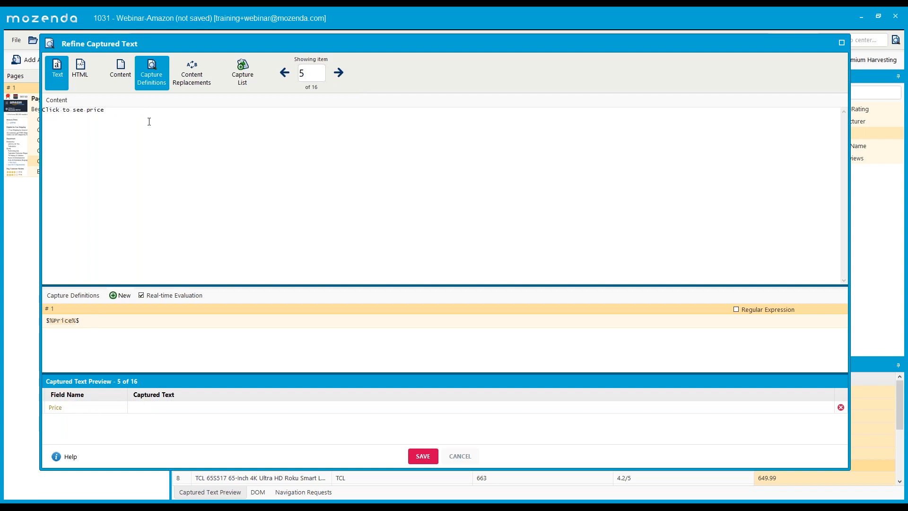
Add a second standard capture definition, "%Price%", below "$%Price%$" and save the Price refinement.
left_click(122, 295)
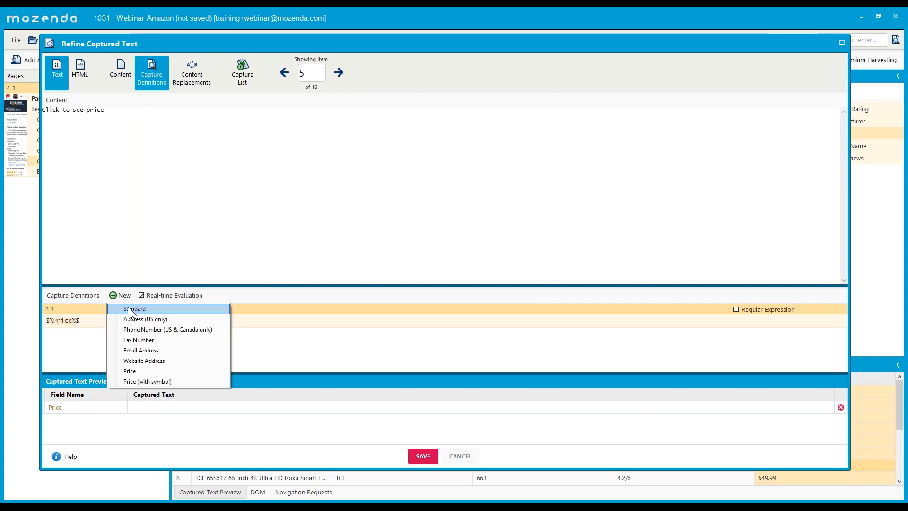
left_click(127, 309)
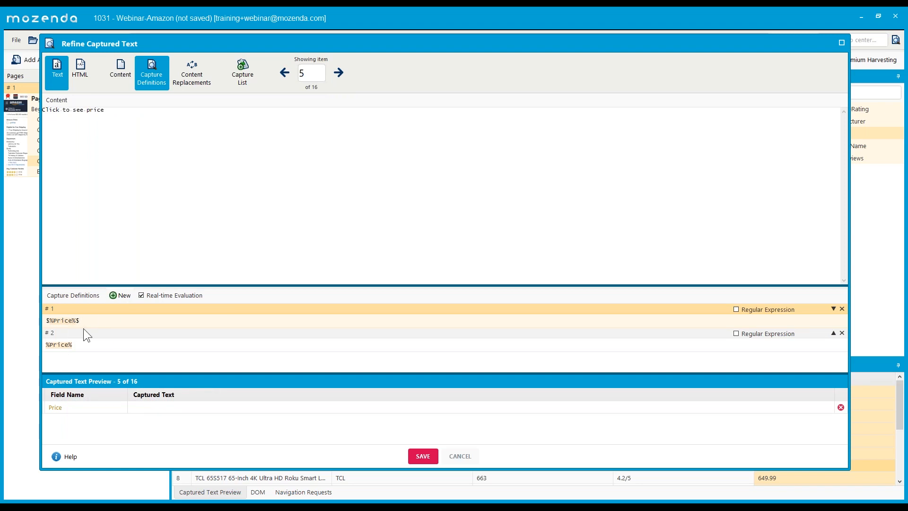
left_click(95, 346)
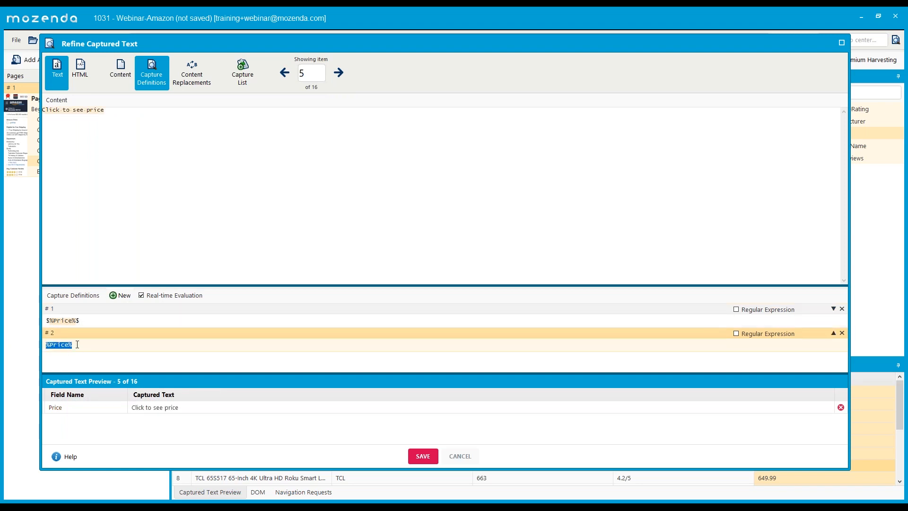
left_click(77, 344)
key("shift+Tab")
left_click(98, 345)
left_click(98, 326)
left_click(98, 340)
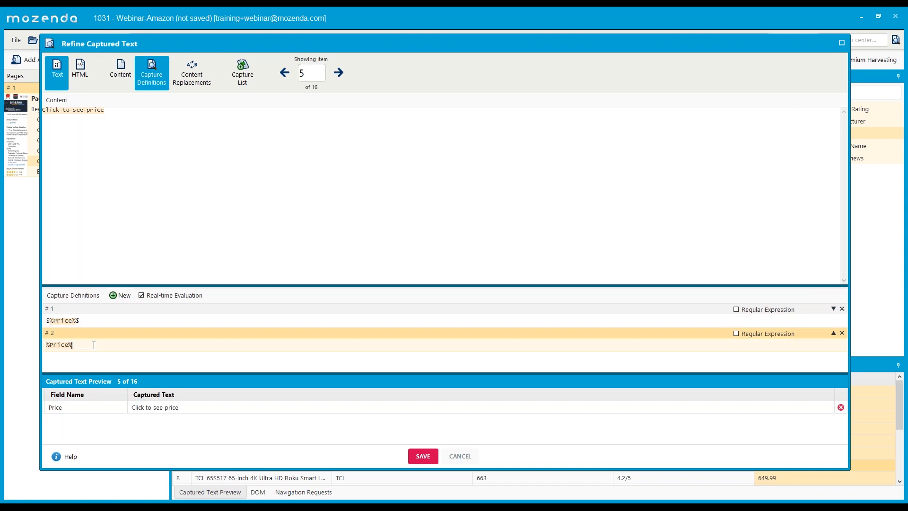
left_click(423, 456)
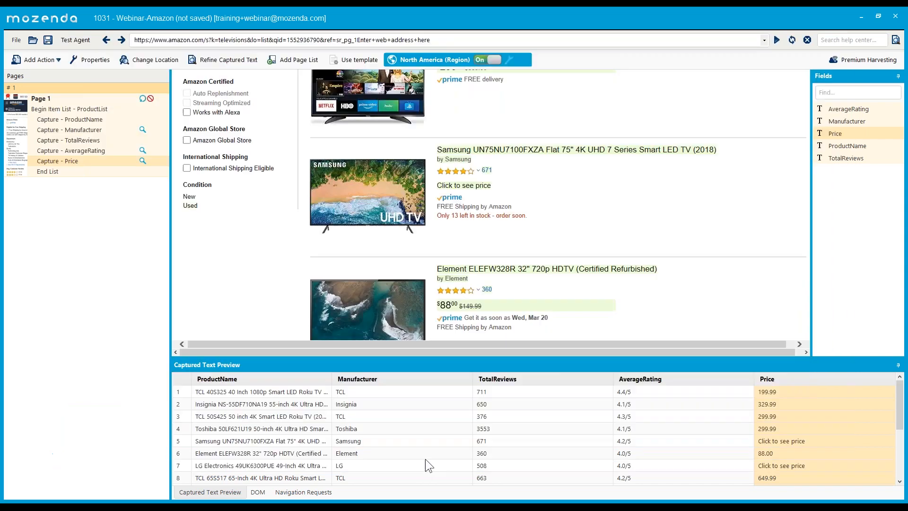
Review the Price column for every product in the captured text preview.
scroll(799, 446, "down", 3)
scroll(800, 446, "up", 1)
scroll(799, 447, "down", 1)
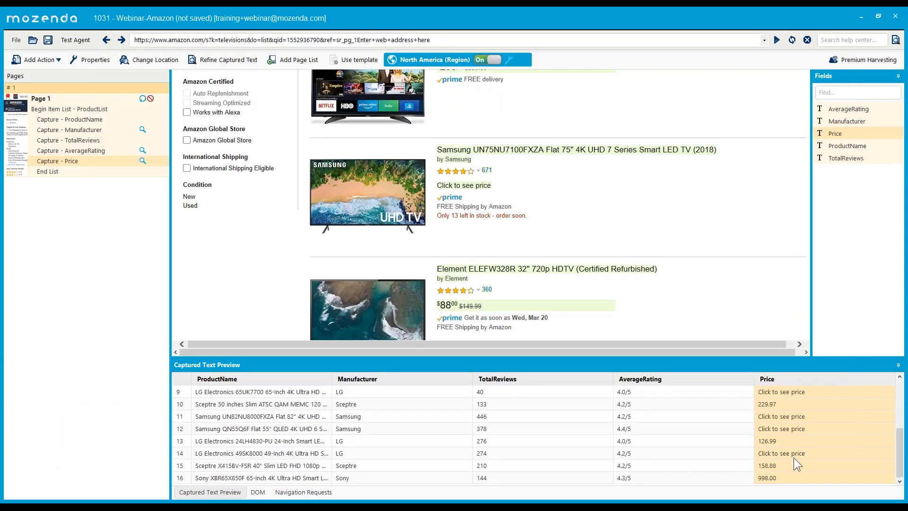
scroll(793, 458, "up", 3)
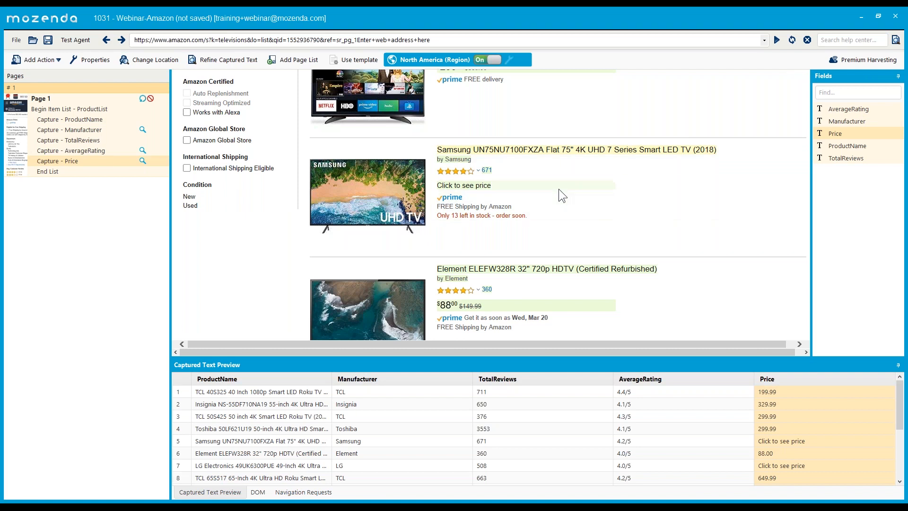
Create a Page List action from the pagination's Next link below the results, matching link text that equals "Next→".
scroll(542, 231, "down", 10)
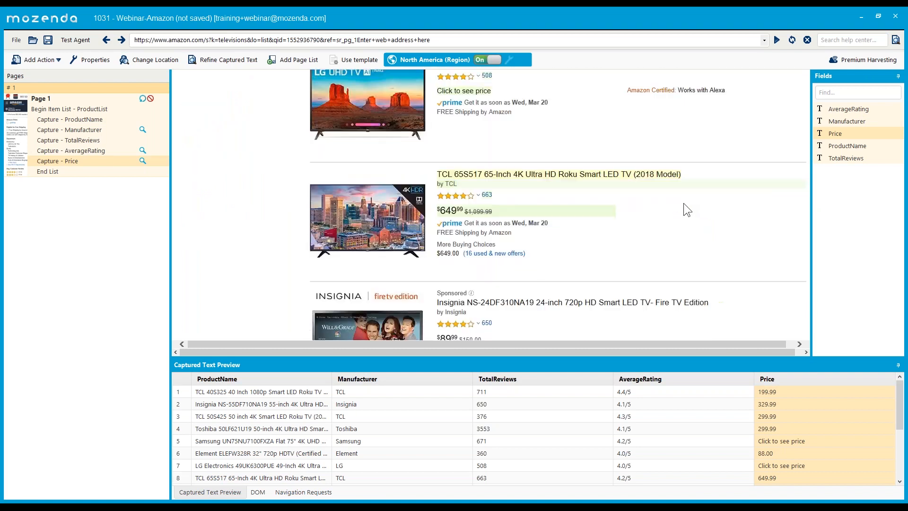
scroll(678, 205, "down", 10)
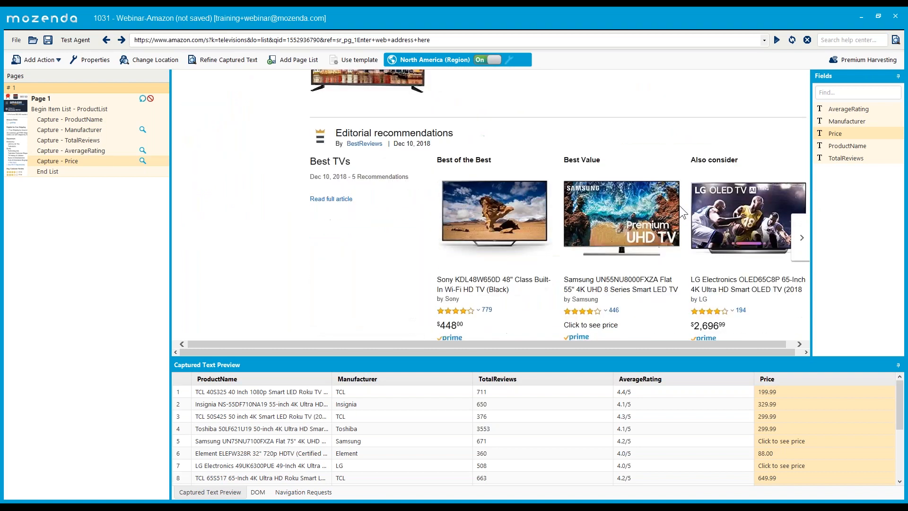
scroll(678, 206, "down", 10)
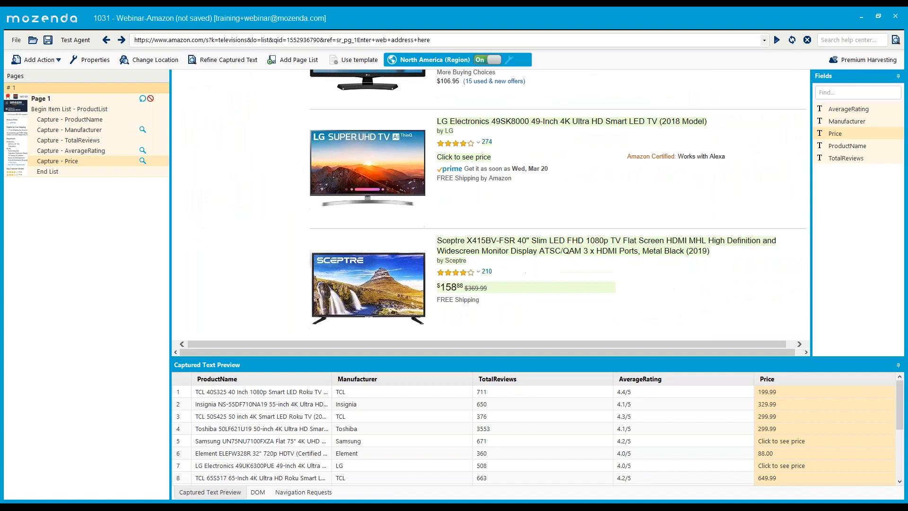
scroll(654, 235, "down", 4)
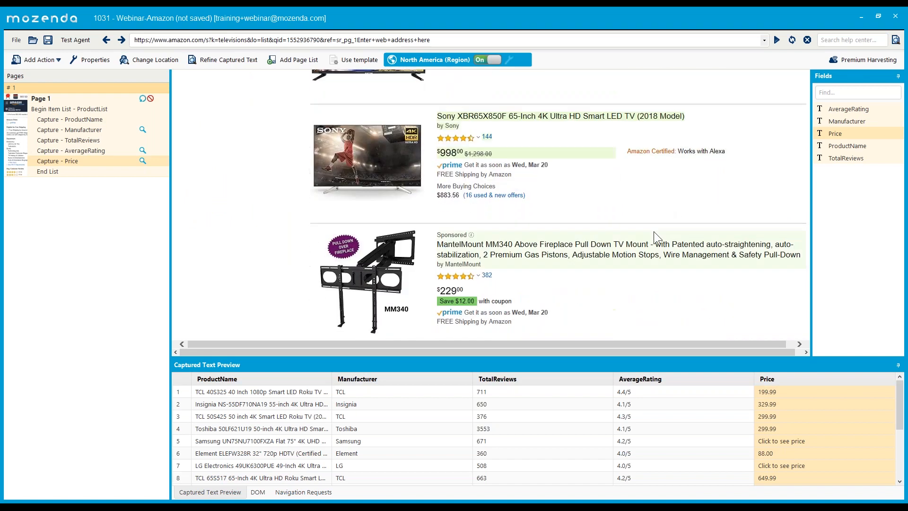
scroll(653, 231, "down", 6)
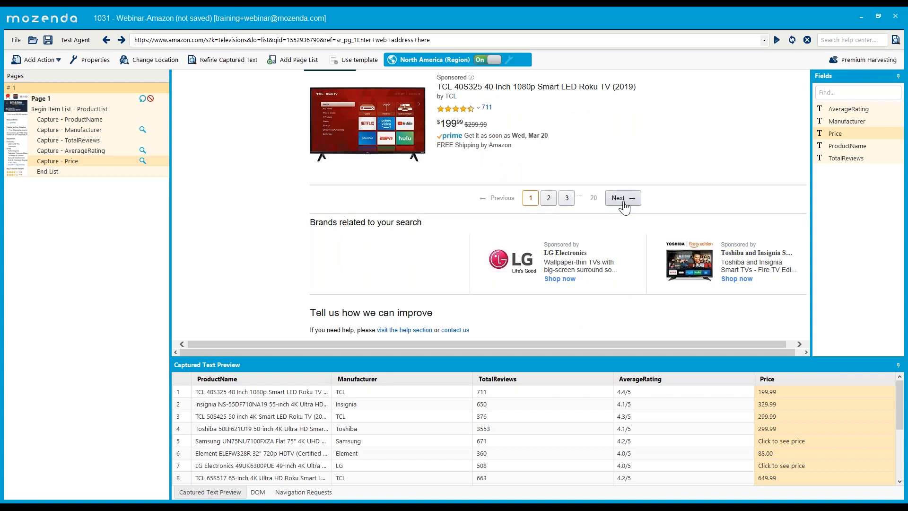
left_click(625, 198)
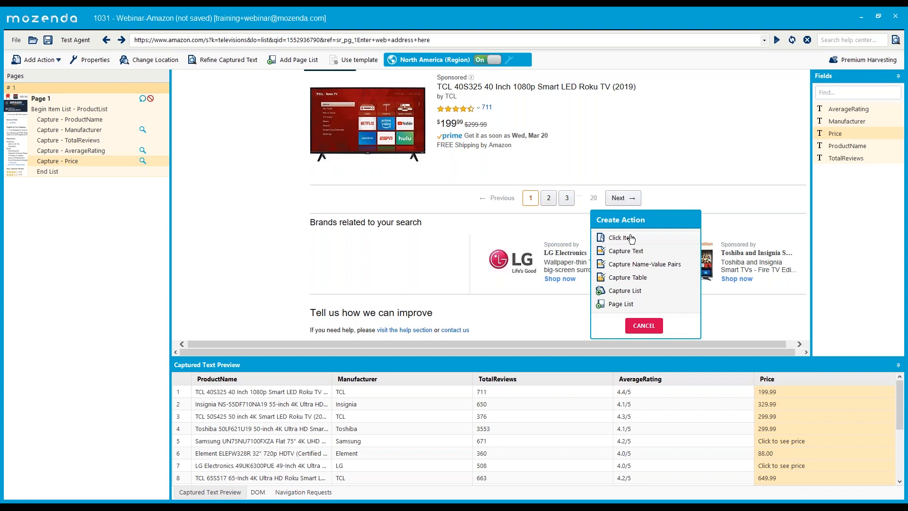
left_click(621, 304)
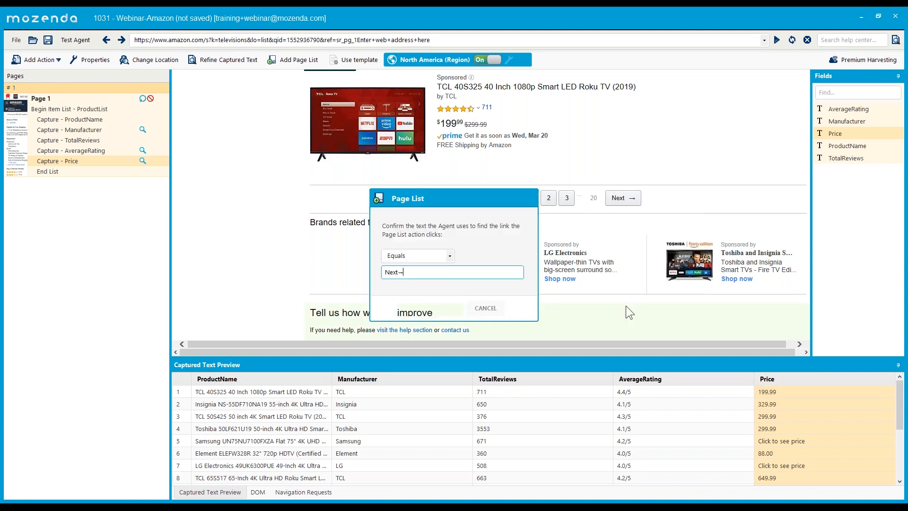
left_click_drag(404, 271, 385, 272)
key("End")
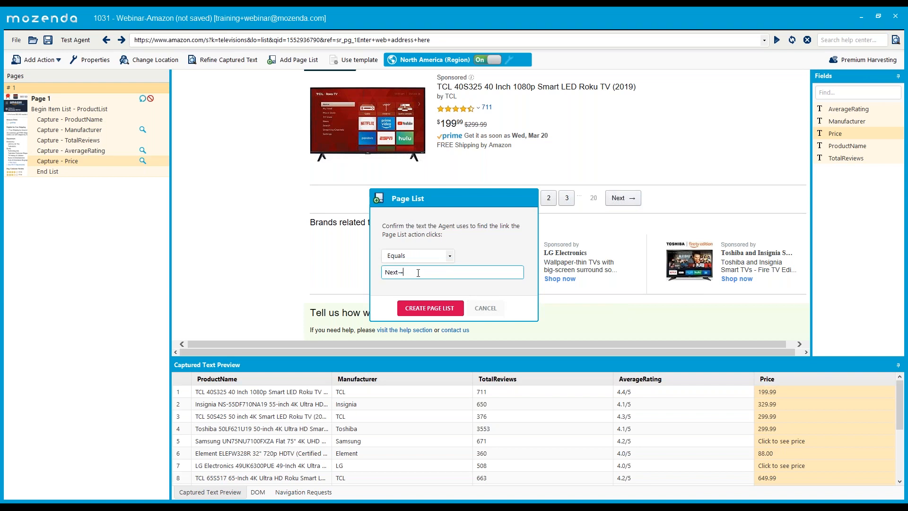
left_click(443, 309)
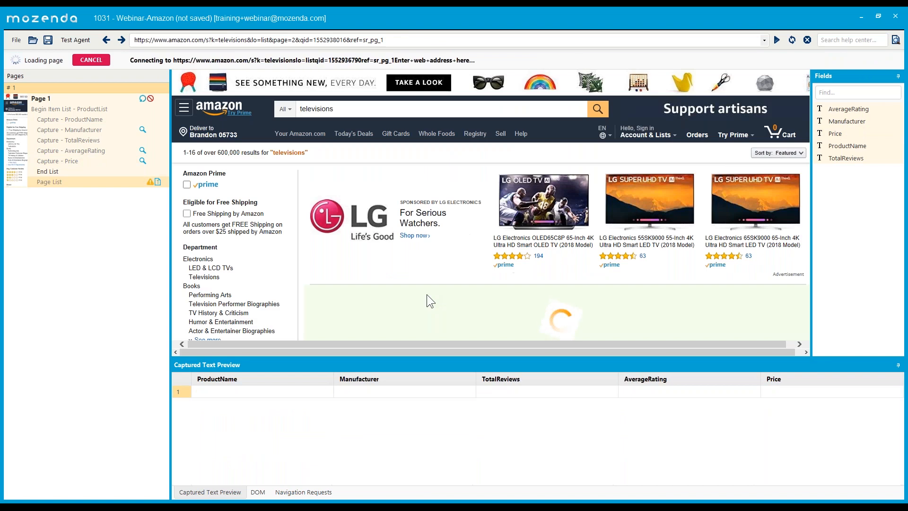
Check the page number in the second results page's address and review the ProductName and Manufacturer captures on that page.
left_click(293, 41)
right_click(296, 41)
left_click(293, 40)
double_click(293, 41)
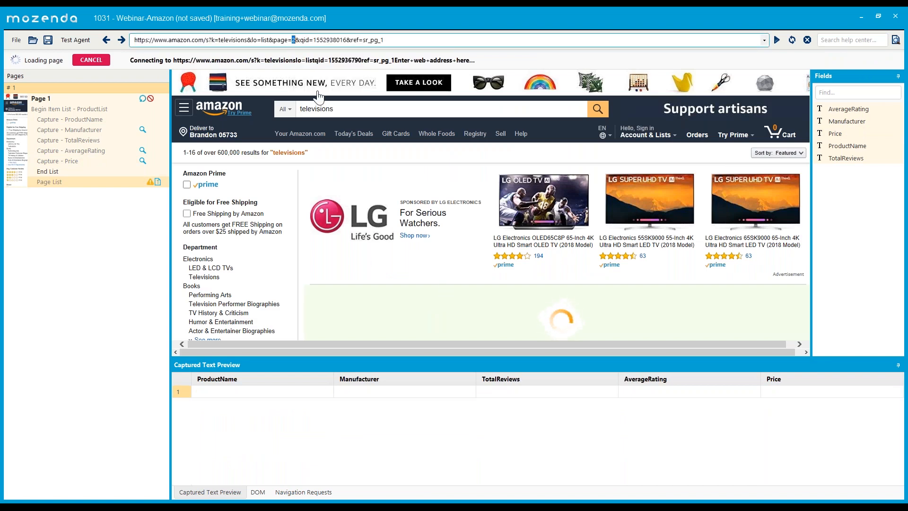
scroll(509, 217, "down", 3)
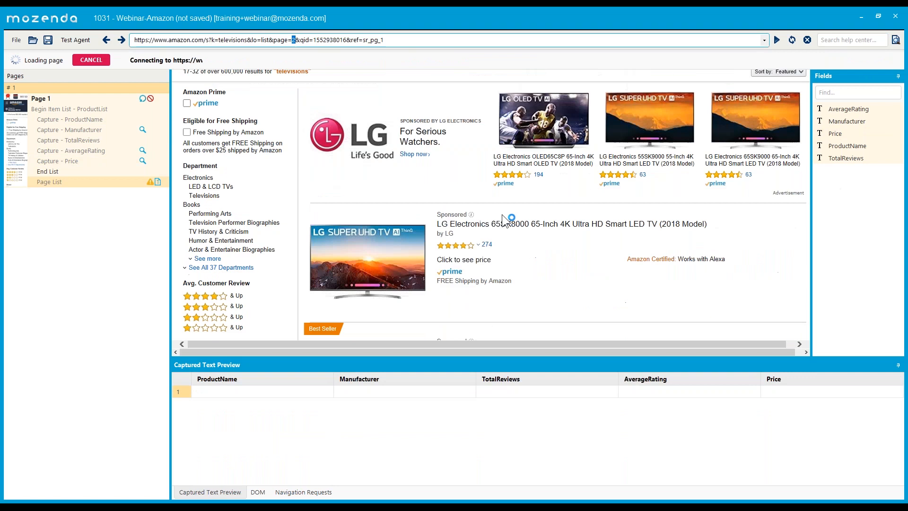
left_click(55, 117)
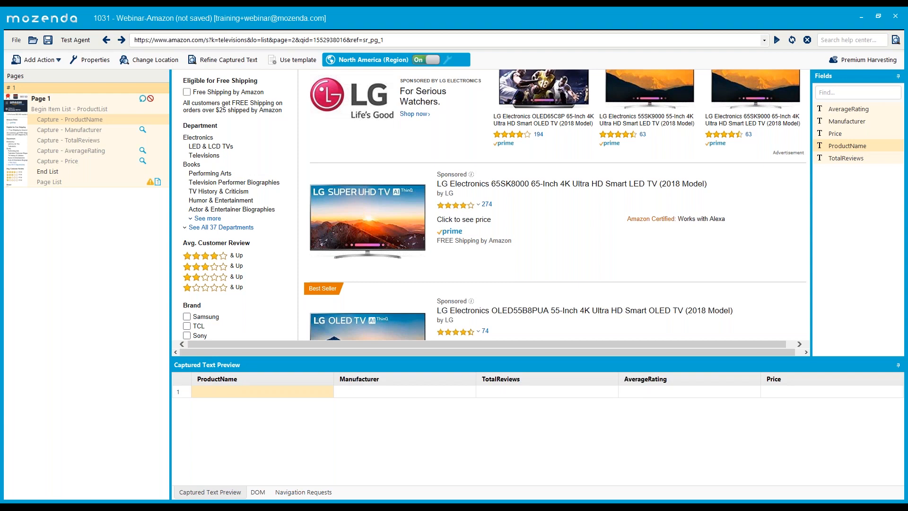
left_click(77, 132)
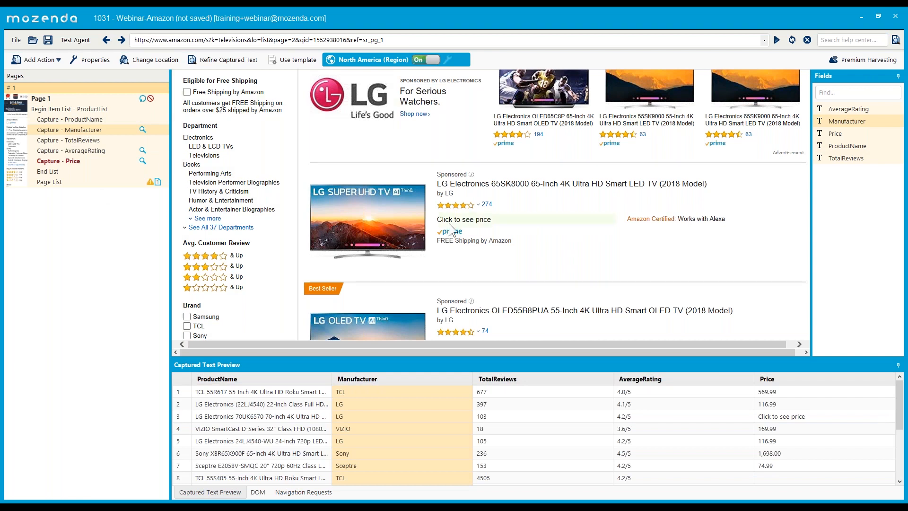
scroll(488, 218, "down", 2)
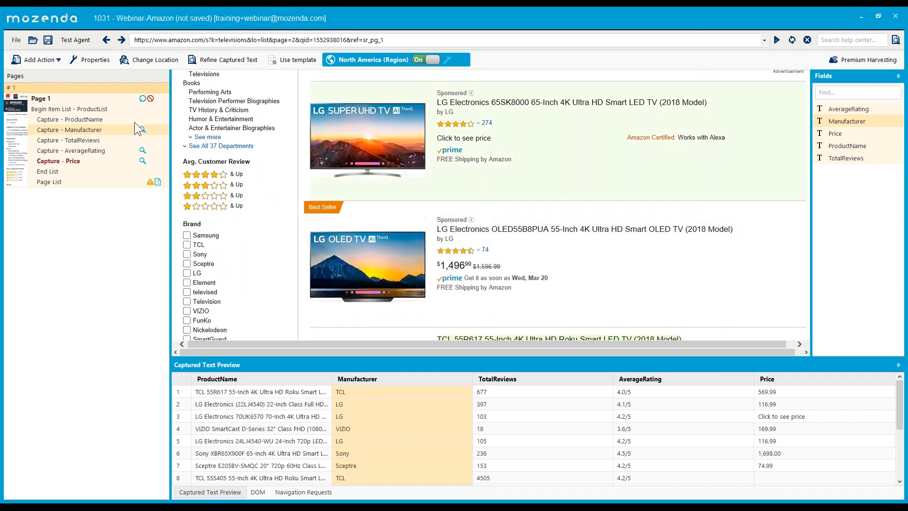
Examine the Price capture on the second results page, comparing its preview rows with the product listings, including the TCL 55S405.
left_click(86, 159)
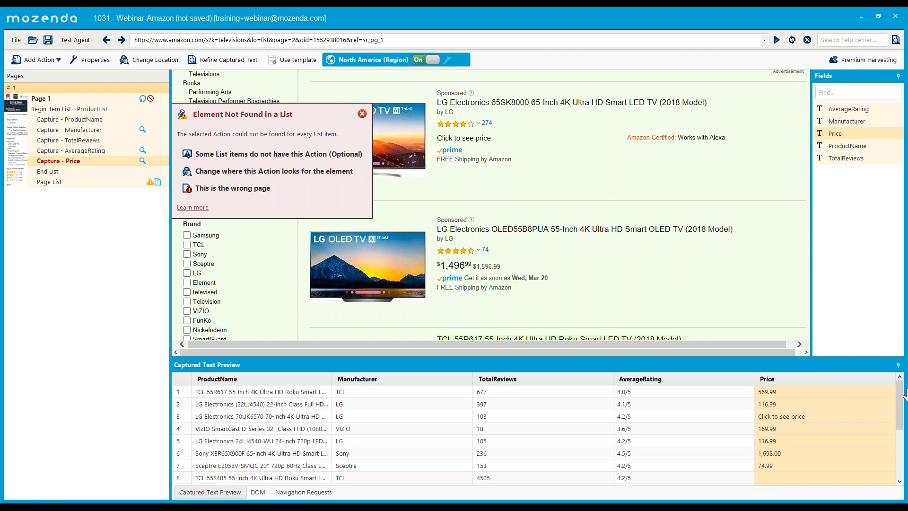
scroll(824, 447, "down", 1)
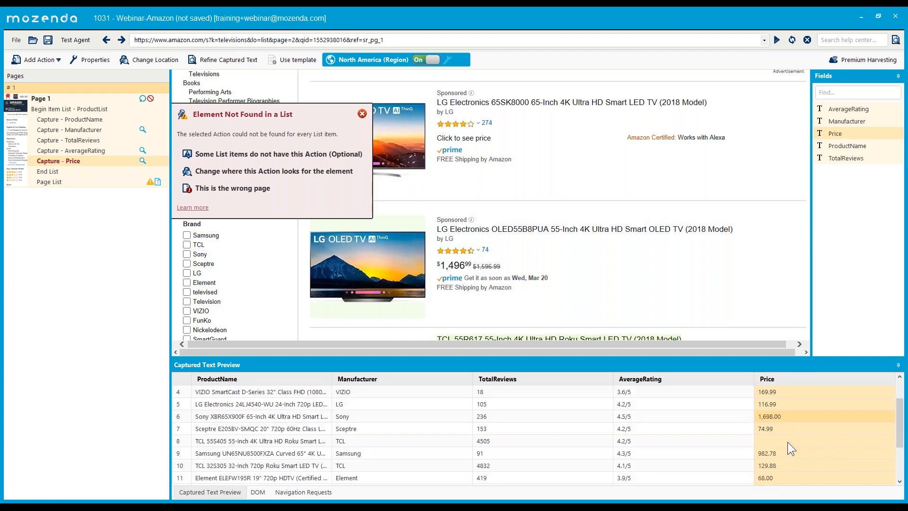
left_click(361, 114)
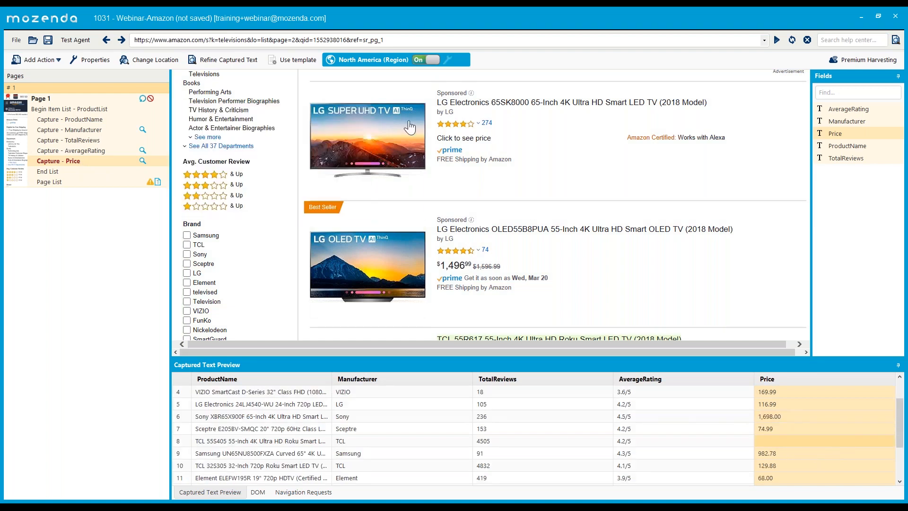
scroll(572, 159, "down", 1)
scroll(560, 172, "down", 10)
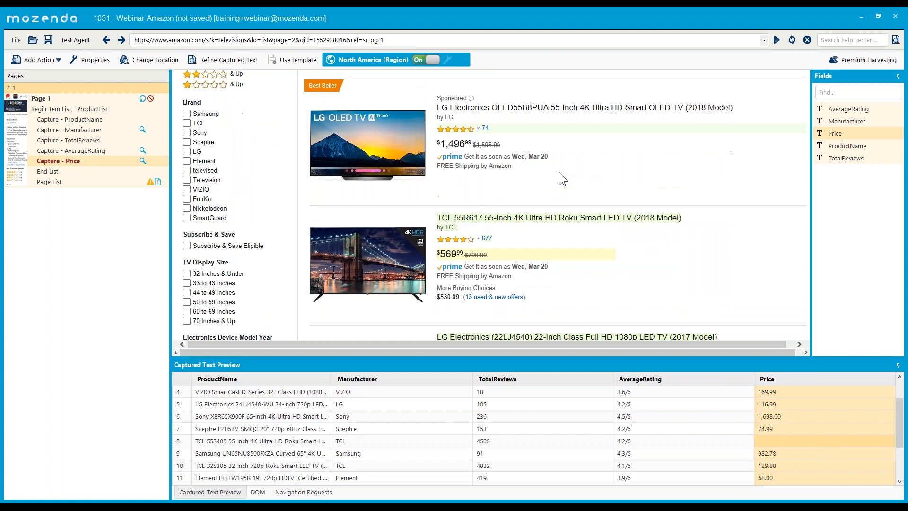
scroll(558, 172, "down", 6)
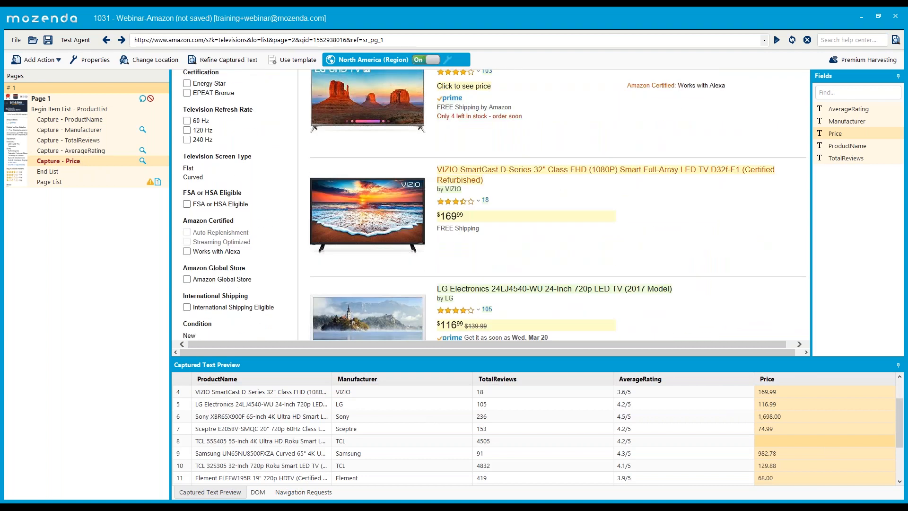
scroll(501, 230, "down", 8)
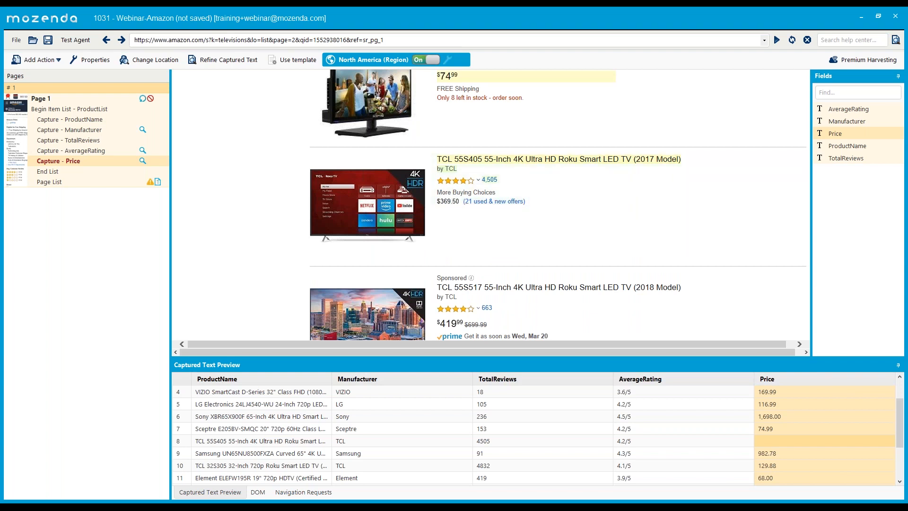
left_click(464, 184)
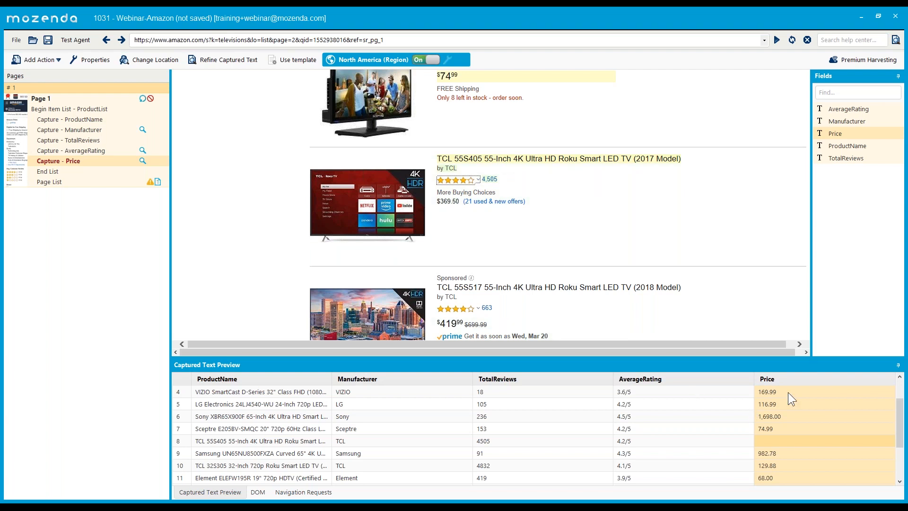
scroll(783, 441, "down", 2)
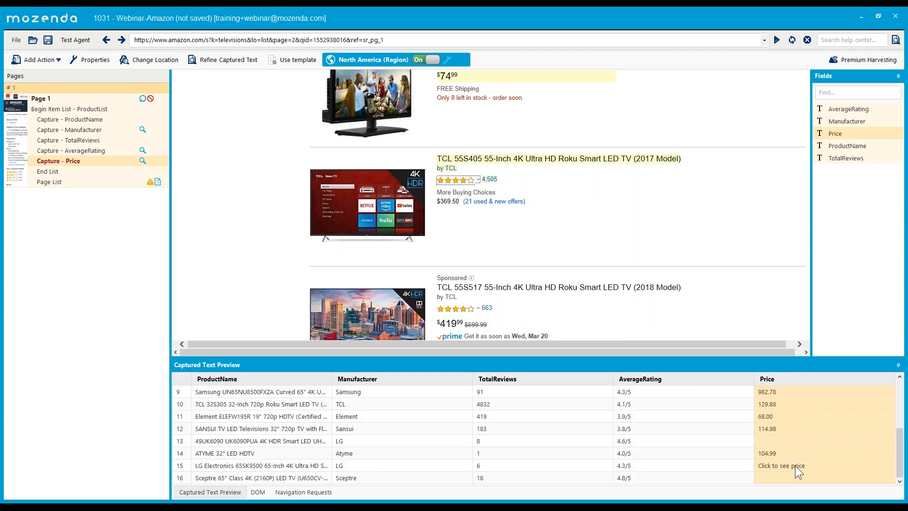
scroll(795, 459, "up", 3)
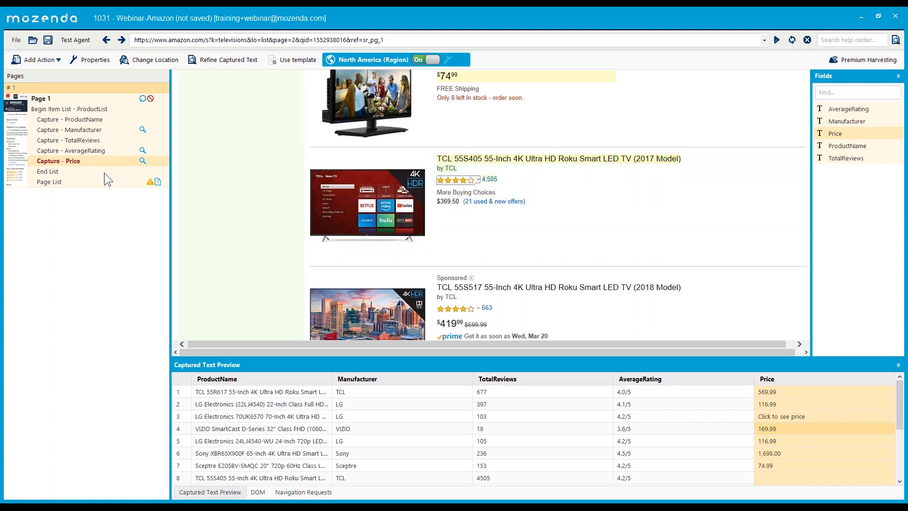
Mark the Price capture as Optional and check it against the TotalReviews capture in the action list.
right_click(87, 160)
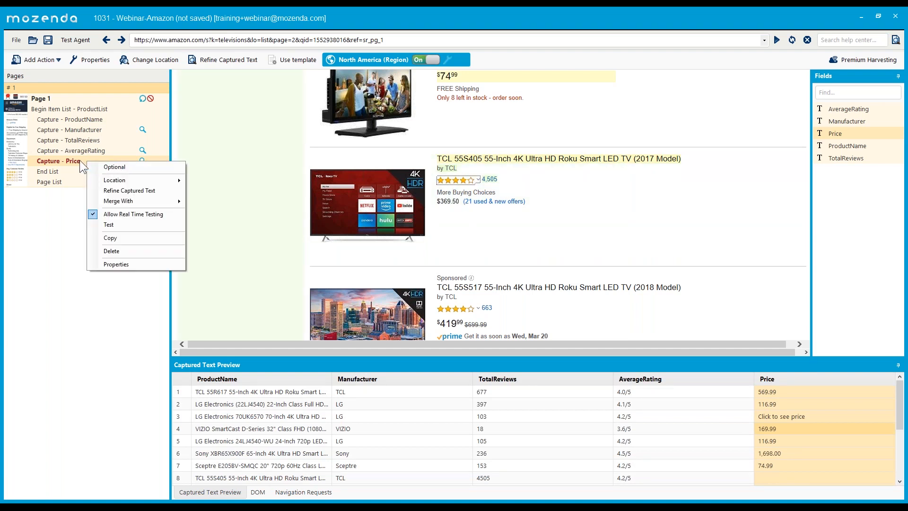
left_click(79, 160)
right_click(83, 161)
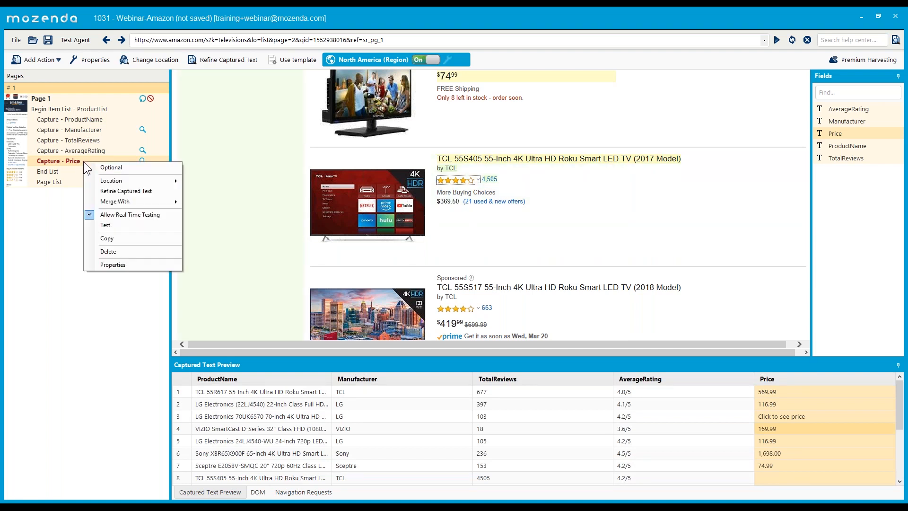
left_click(113, 169)
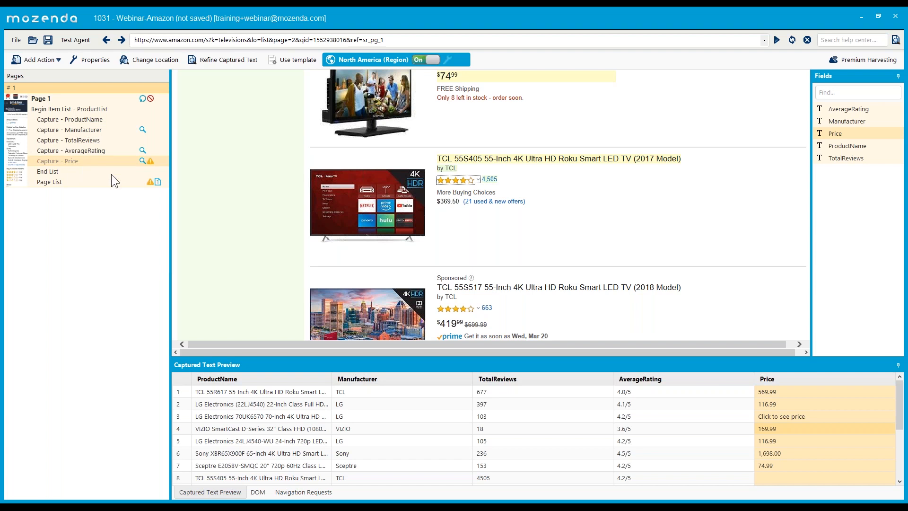
left_click(96, 142)
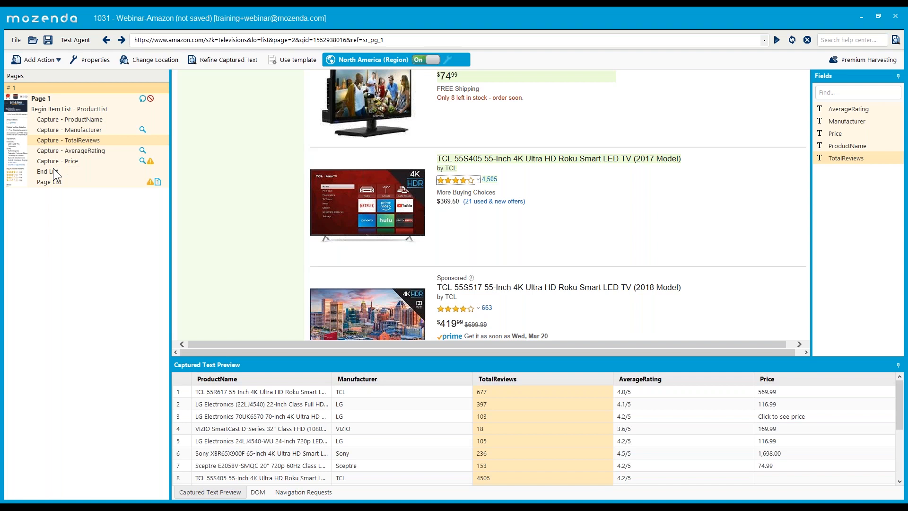
left_click(85, 162)
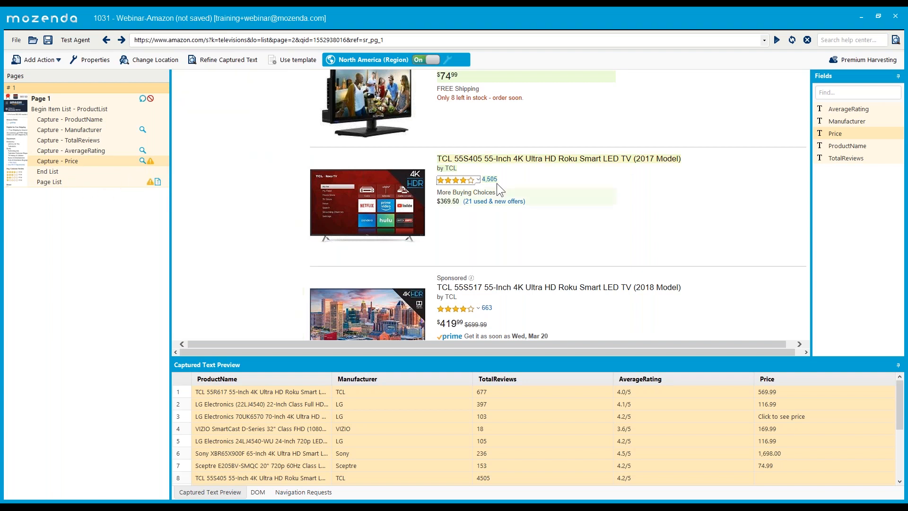
Limit the Page List's processing to only 1 page of the list and save its properties.
left_click(59, 182)
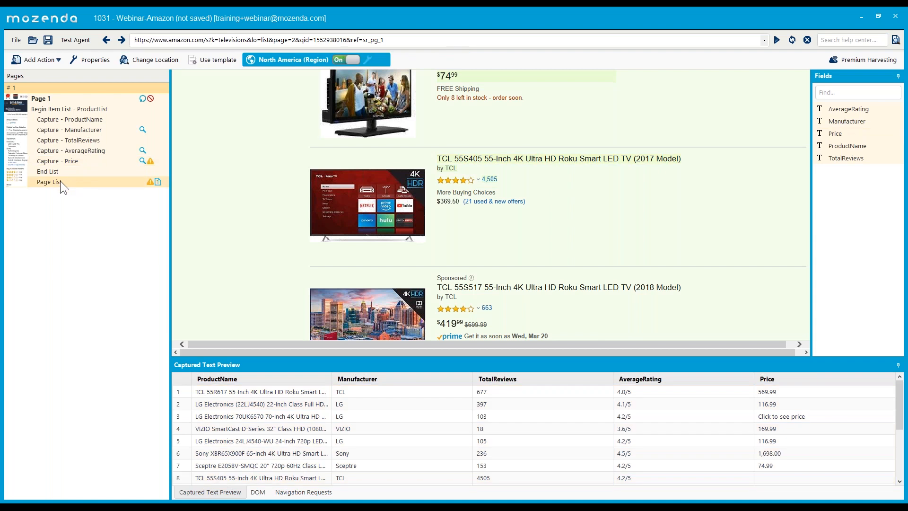
right_click(61, 181)
left_click(96, 272)
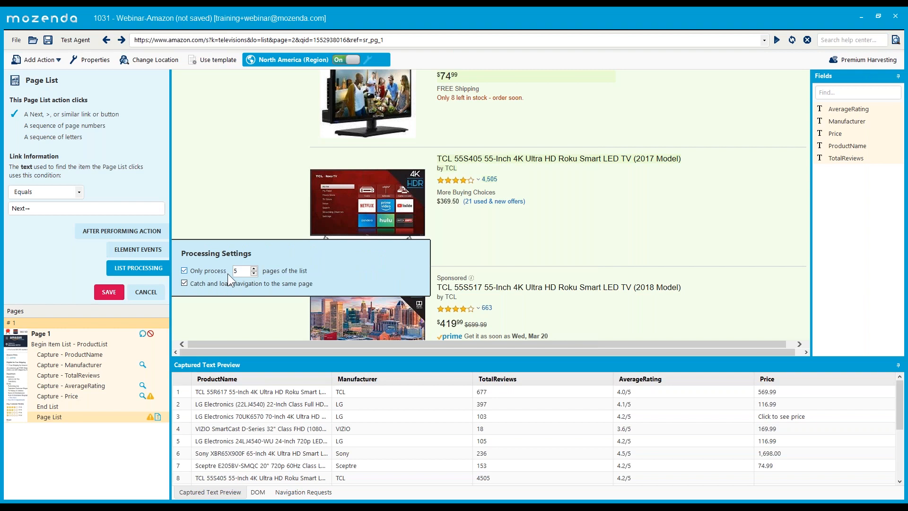
key("BackSpace")
type("1")
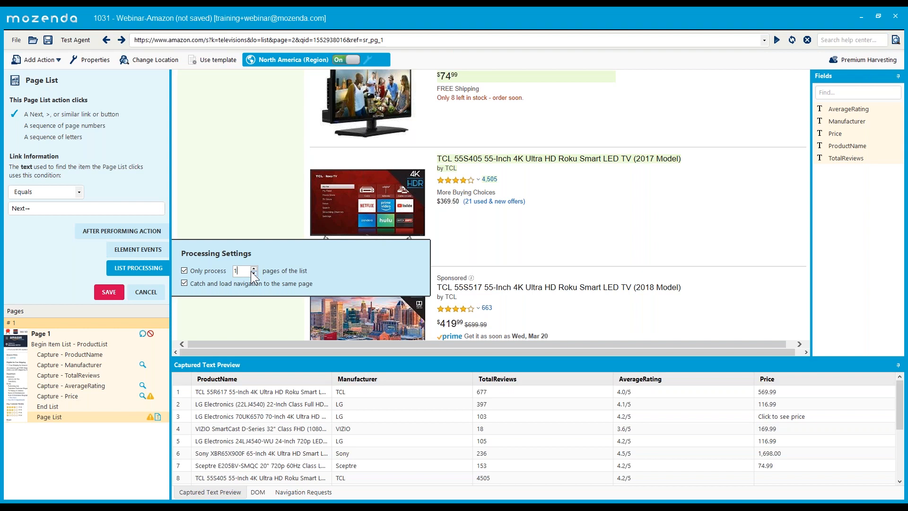
left_click(109, 291)
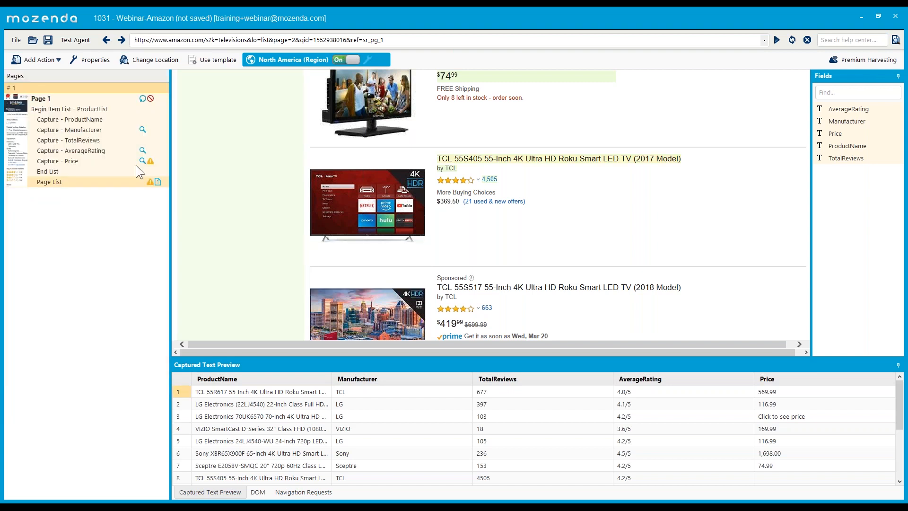
Go back up through the second page's listings and select the Price capture to review its matches.
scroll(234, 197, "up", 4)
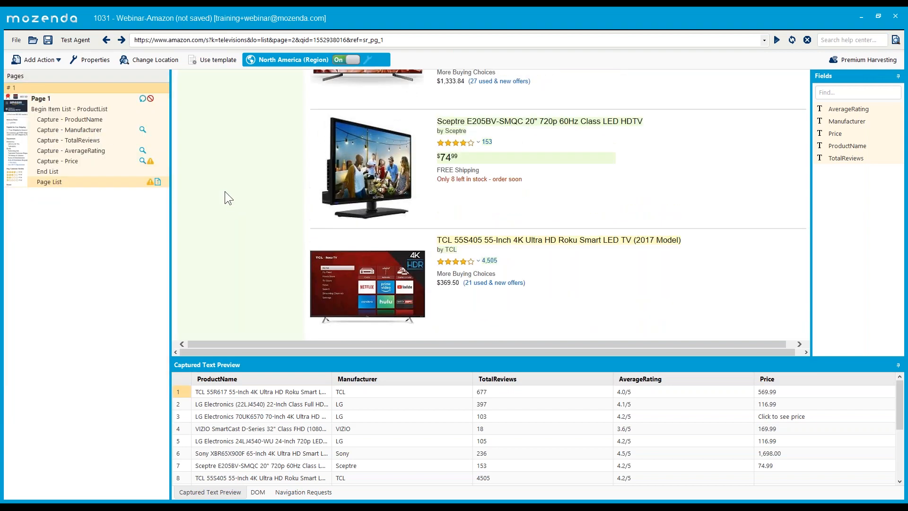
scroll(225, 191, "up", 10)
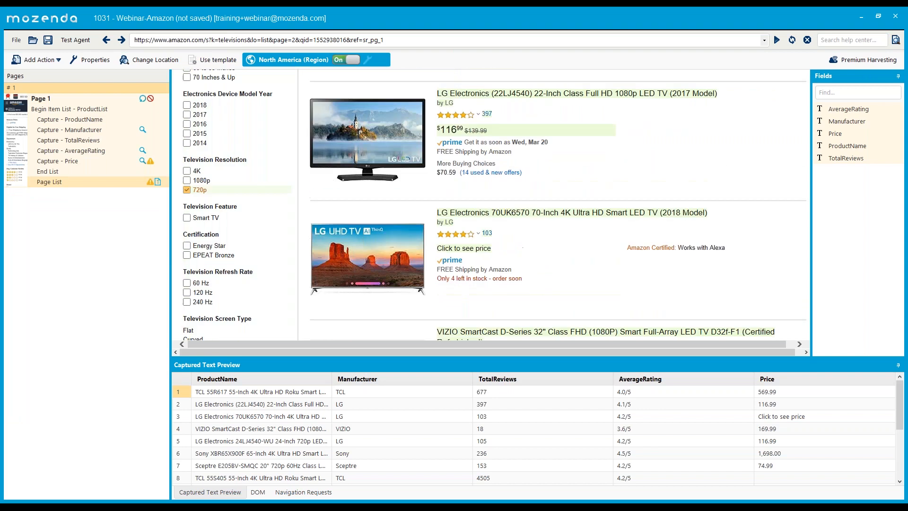
left_click(87, 163)
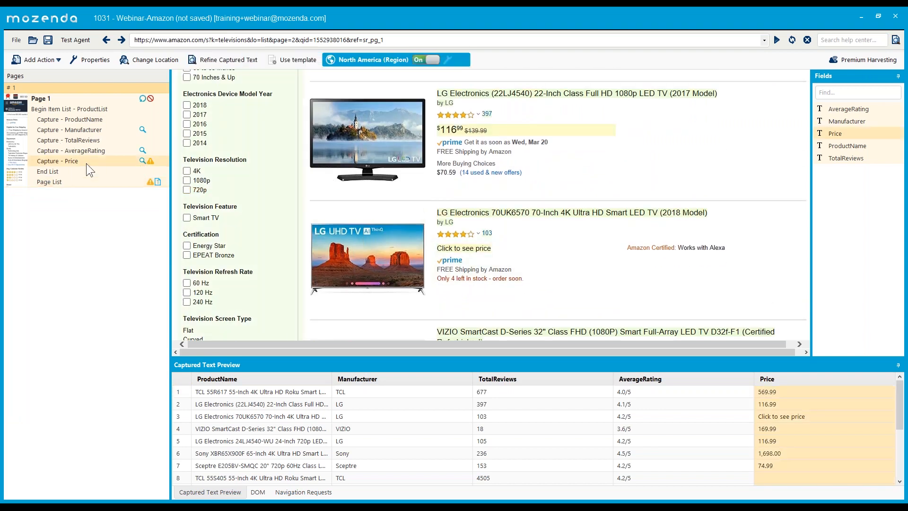
Create a Click Item action on the LG Electronics 70UK6570 title, aborting the unexpected navigation and stopping the product page's loading.
left_click(455, 217)
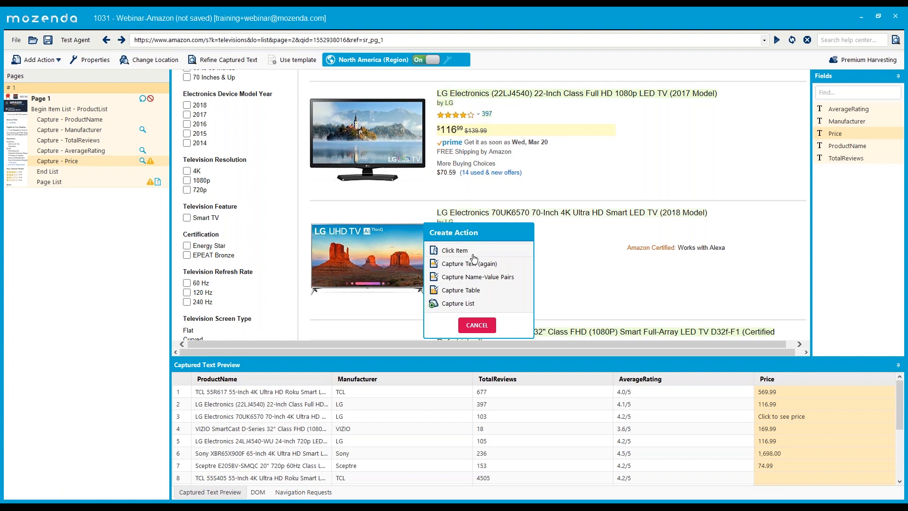
left_click(456, 251)
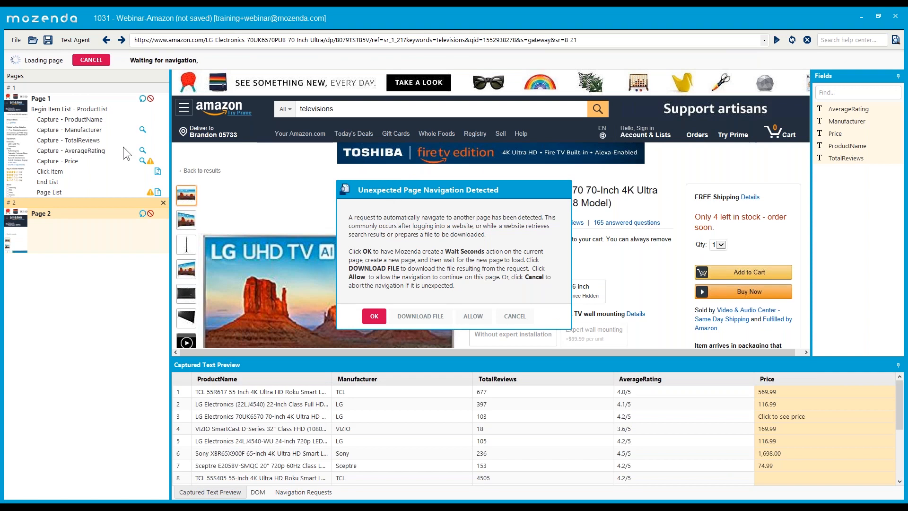
left_click(513, 316)
scroll(415, 200, "down", 1)
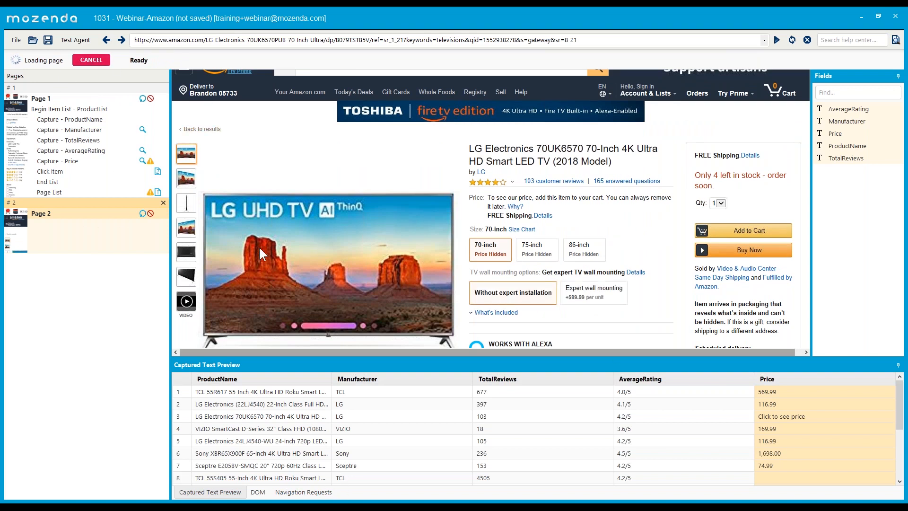
left_click(92, 60)
Check the new Click Item action and the Manufacturer capture in Page 1's action list, dismissing their notices.
mouse_move(373, 270)
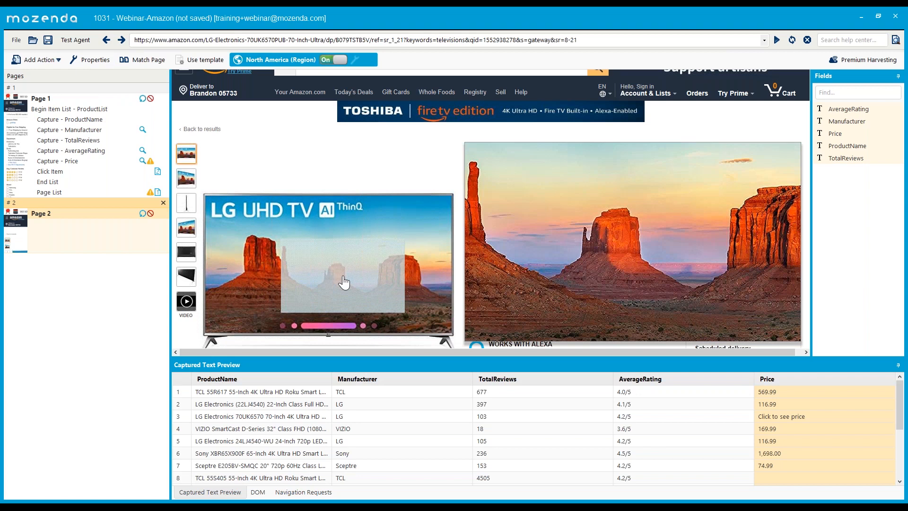
left_click(66, 168)
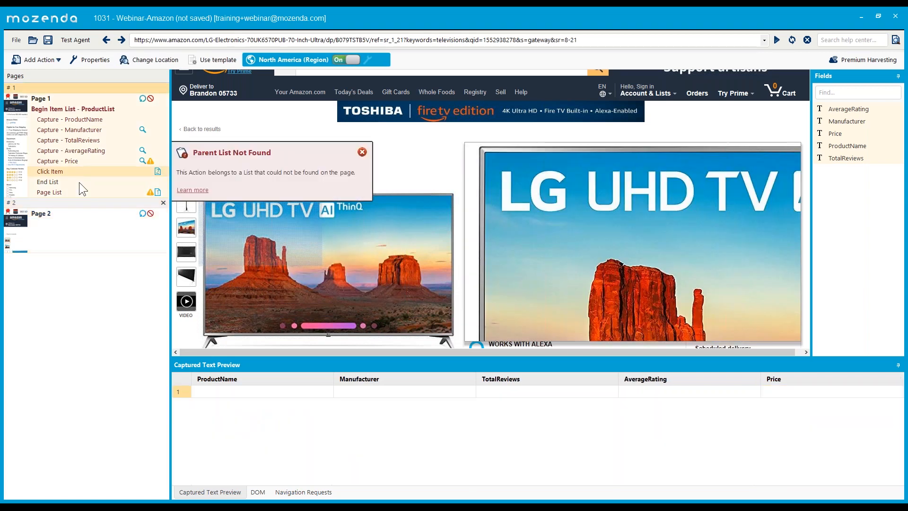
left_click(362, 151)
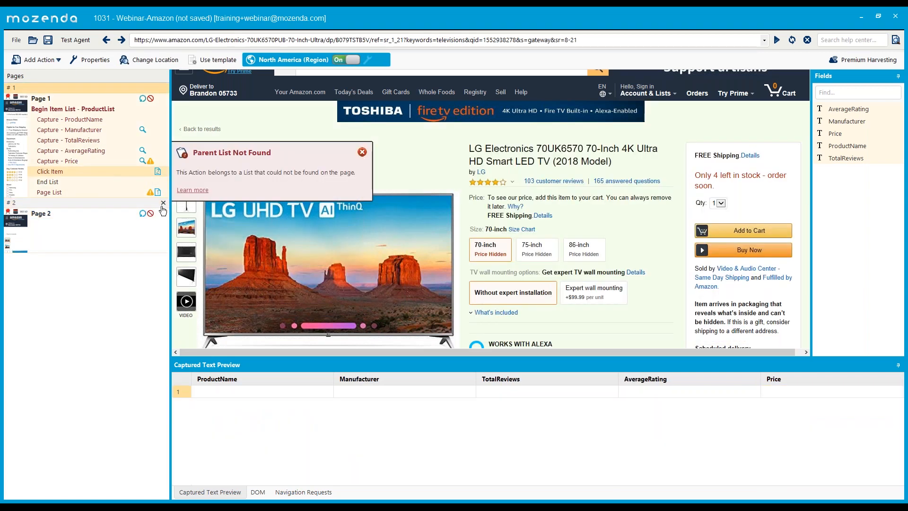
left_click(48, 132)
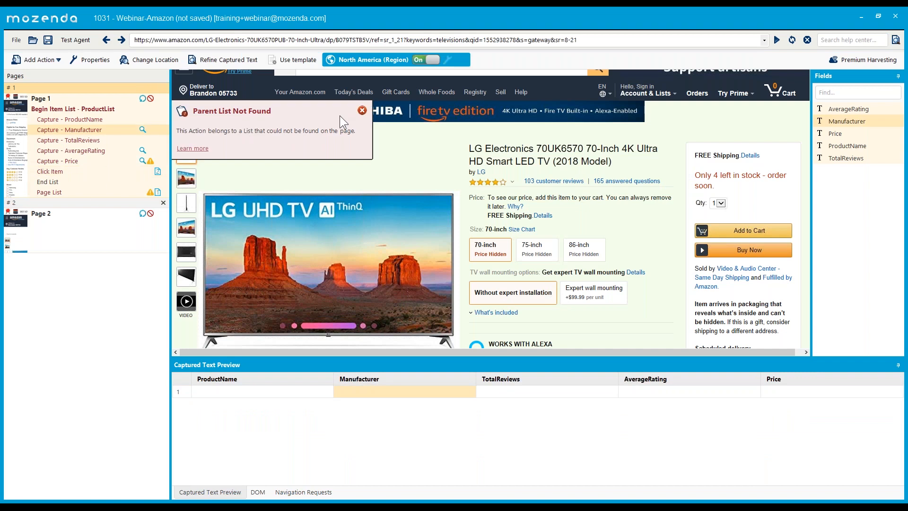
left_click(362, 111)
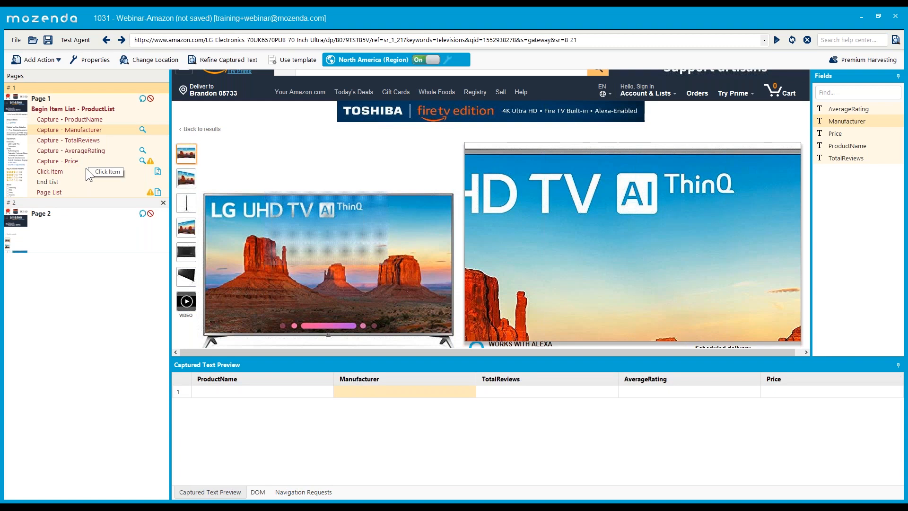
Name Page 1's Click Item action ProductLink and save its properties.
left_click(70, 171)
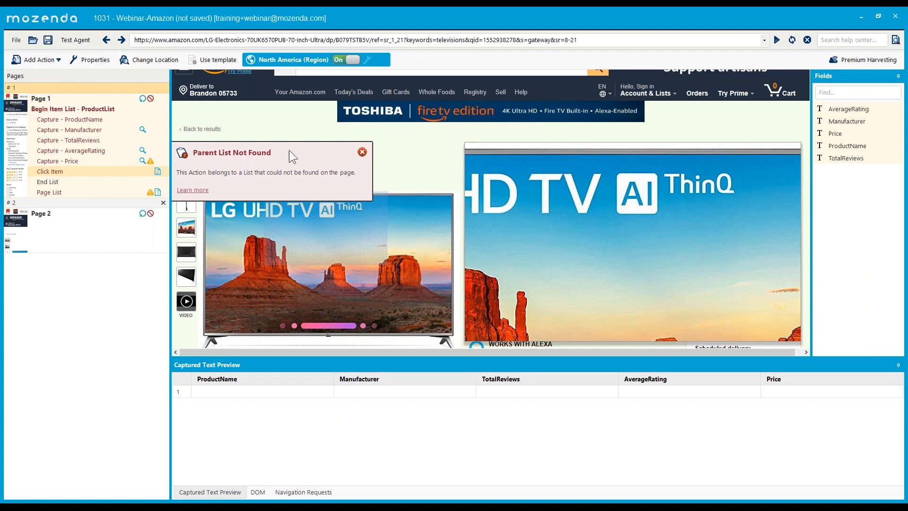
right_click(72, 170)
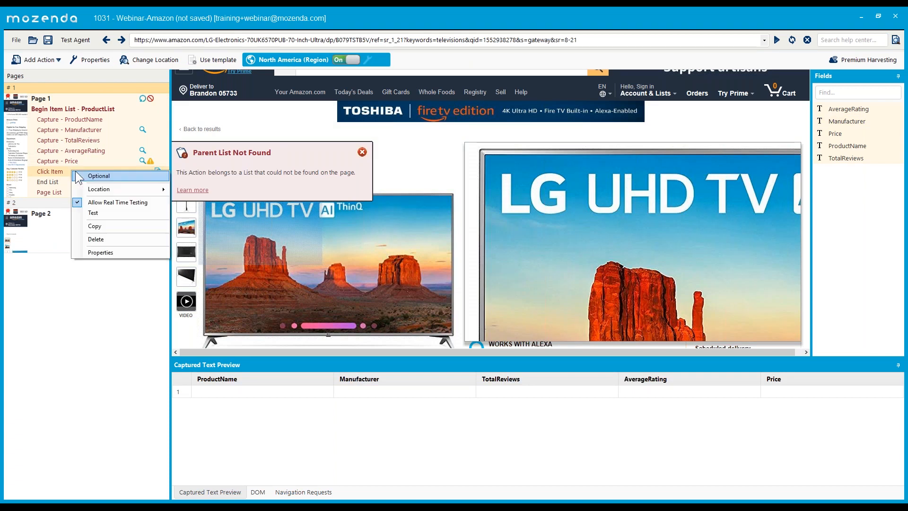
left_click(115, 251)
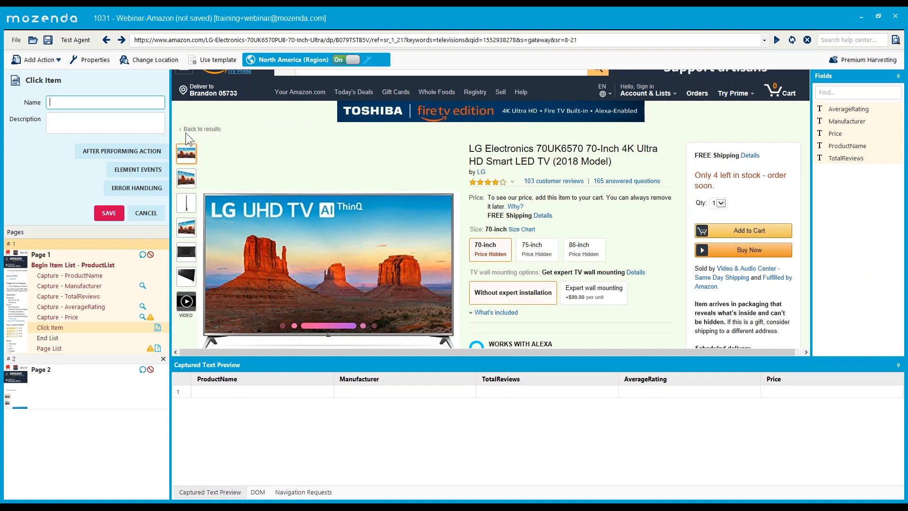
type("ProductLink")
left_click(109, 213)
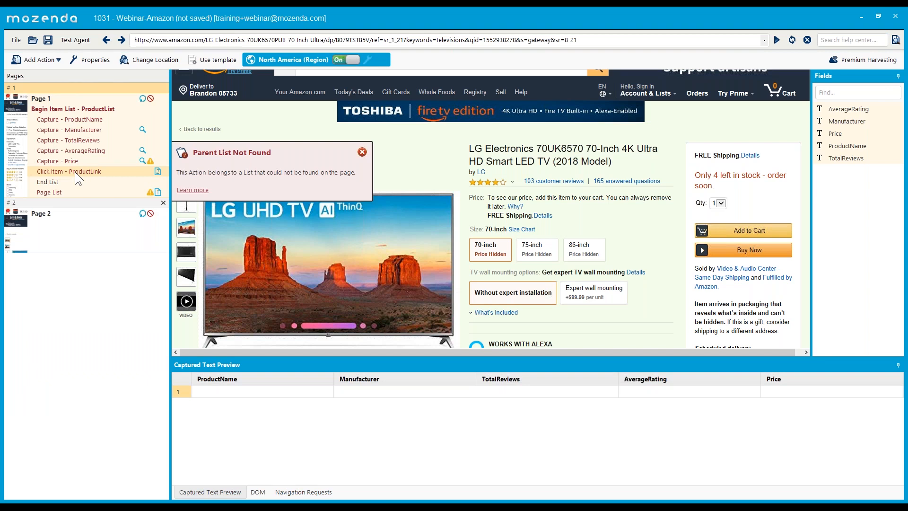
Review the after-loading wait settings in Page 2's properties and close them without saving.
mouse_move(16, 174)
left_click(101, 223)
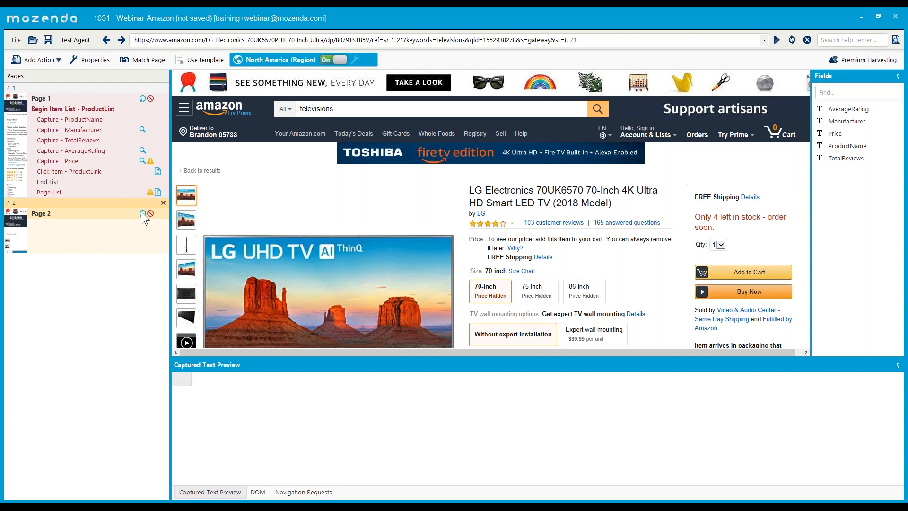
right_click(107, 211)
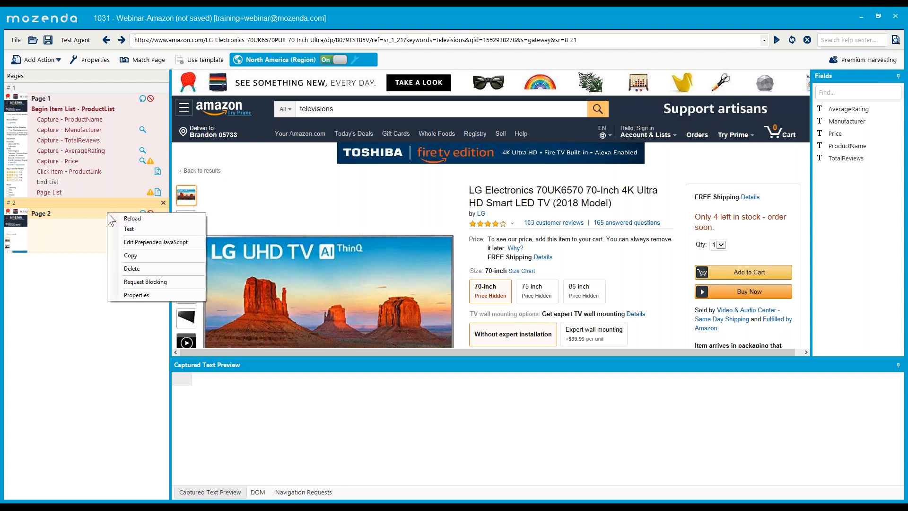
left_click(140, 291)
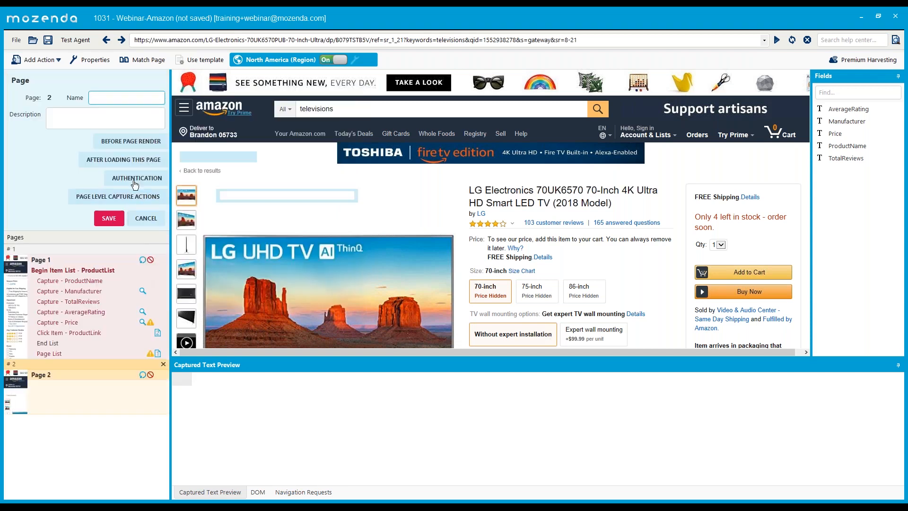
left_click(133, 160)
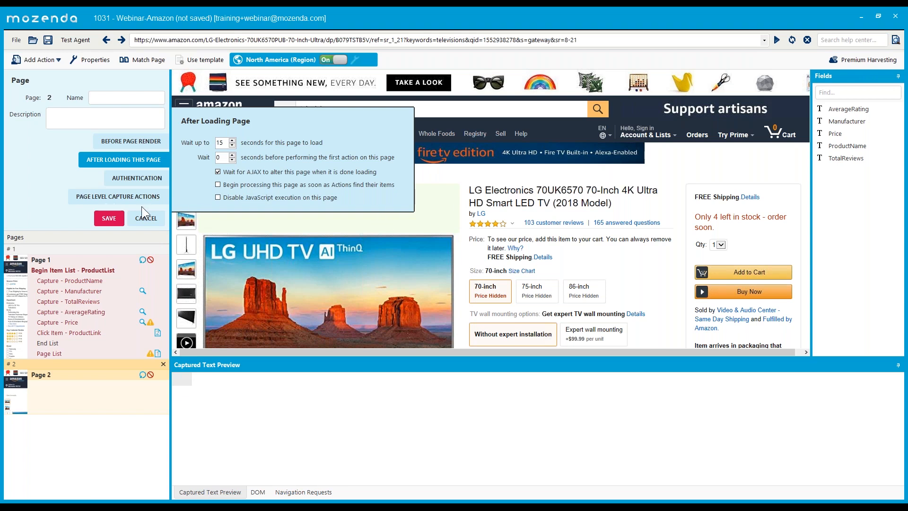
left_click(145, 218)
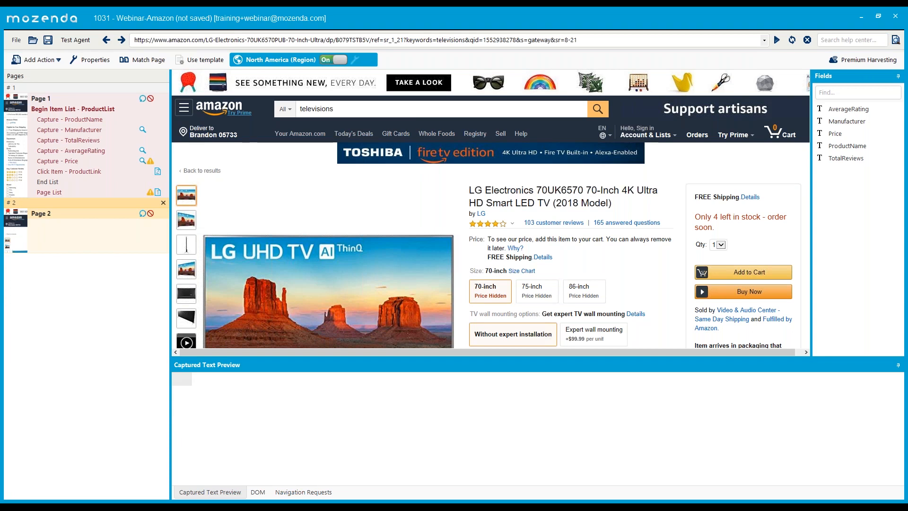
Capture the product page's feature bullet list as a text field named Description.
mouse_move(186, 244)
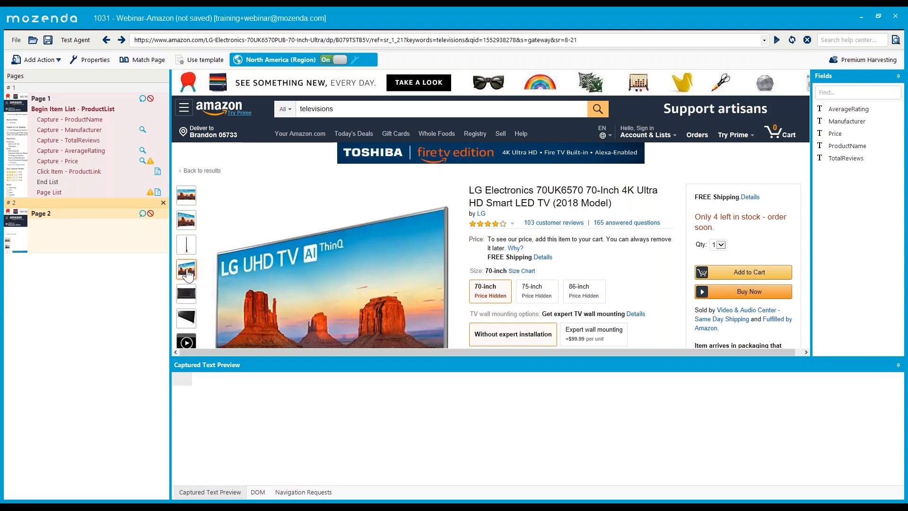
mouse_move(188, 219)
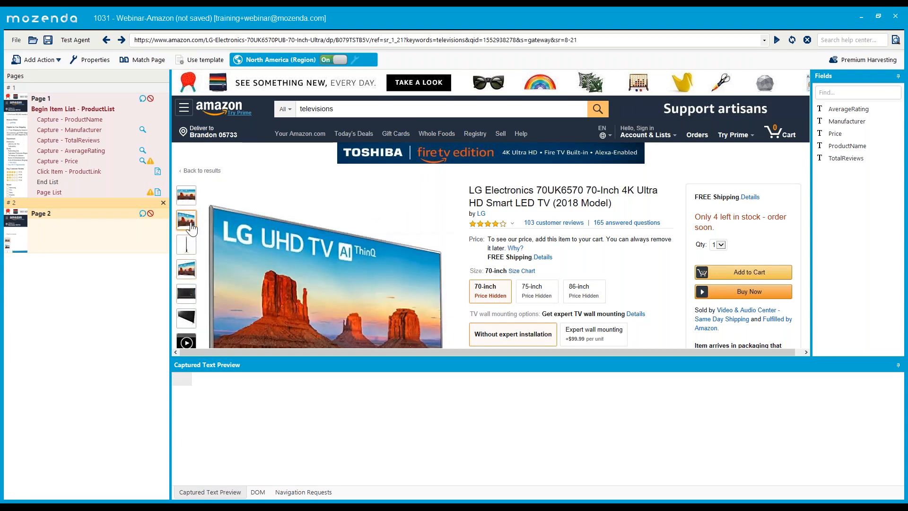
mouse_move(189, 279)
scroll(443, 158, "down", 2)
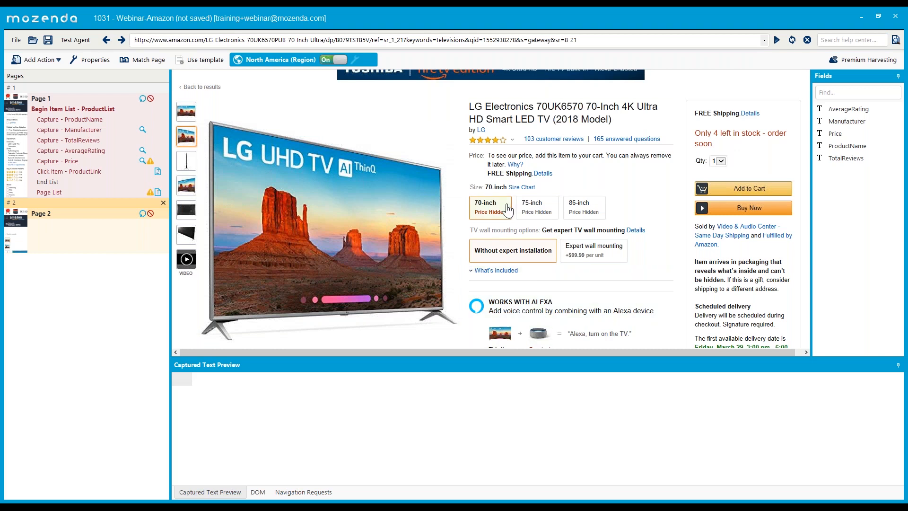
scroll(506, 208, "down", 2)
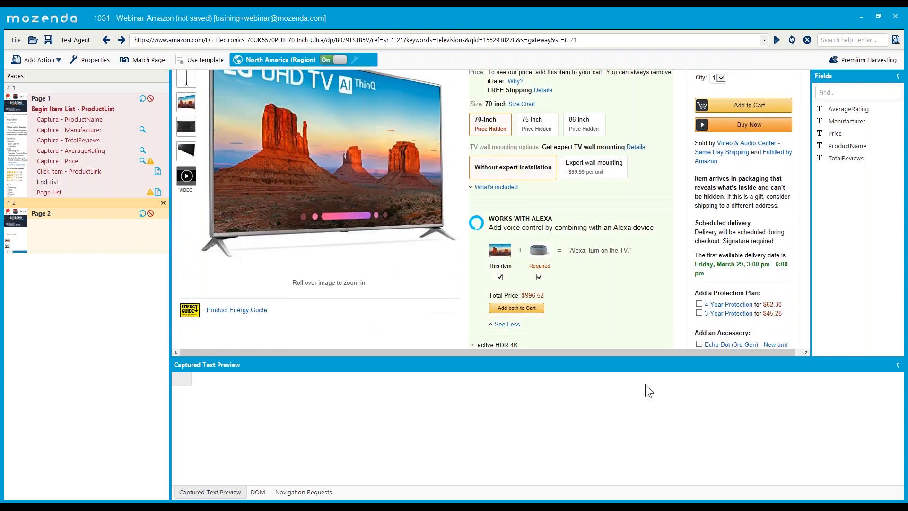
scroll(499, 171, "down", 5)
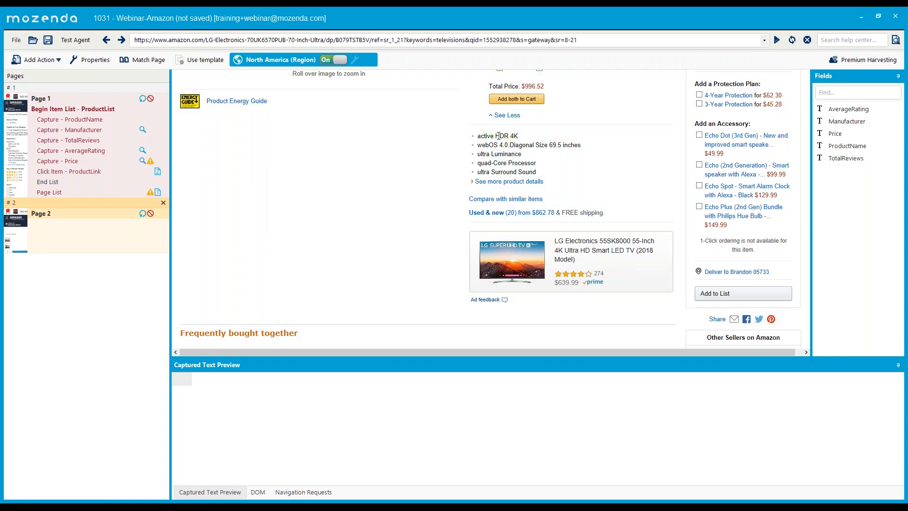
left_click(471, 141)
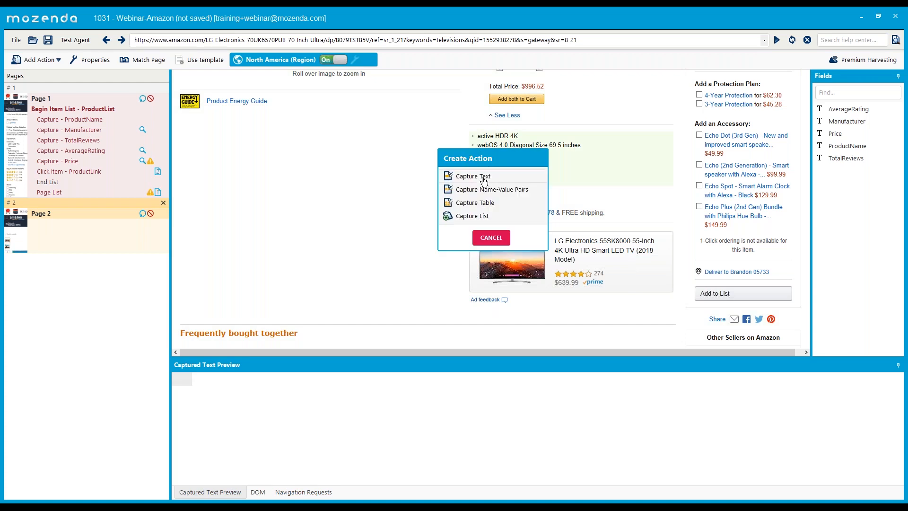
left_click(488, 180)
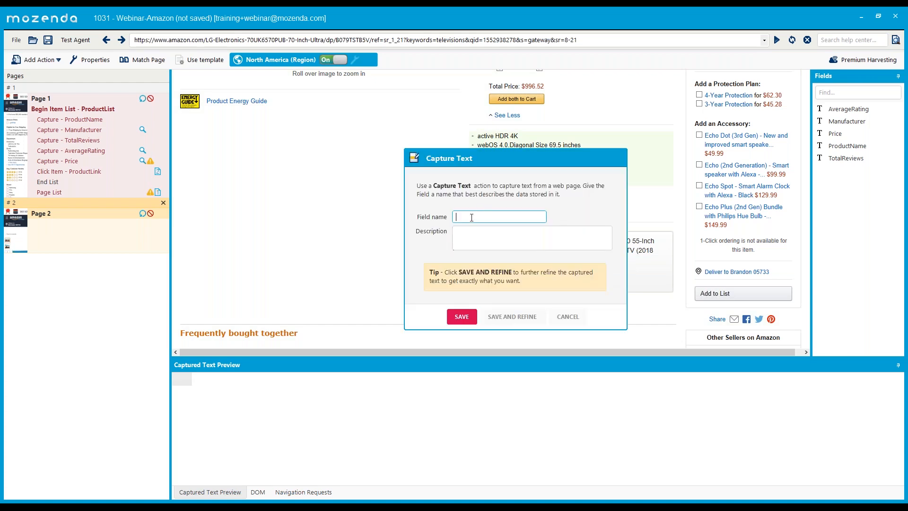
type("Description")
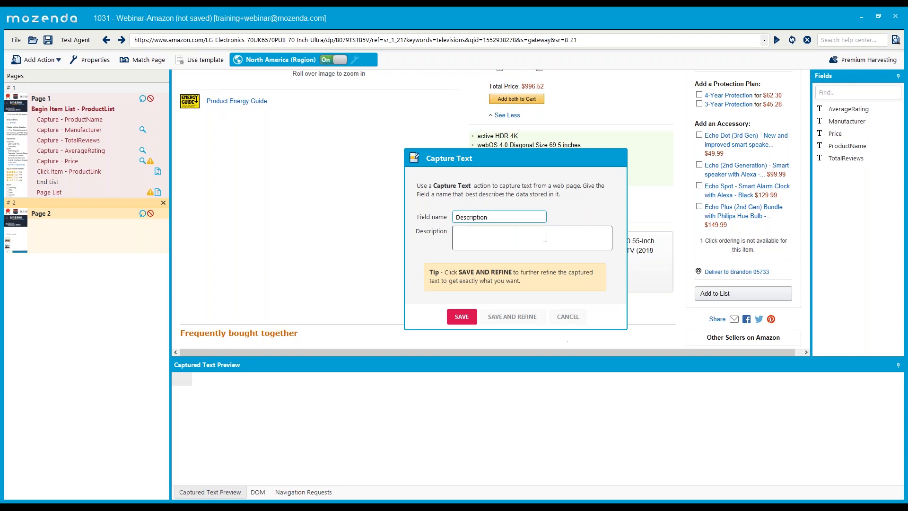
left_click(461, 316)
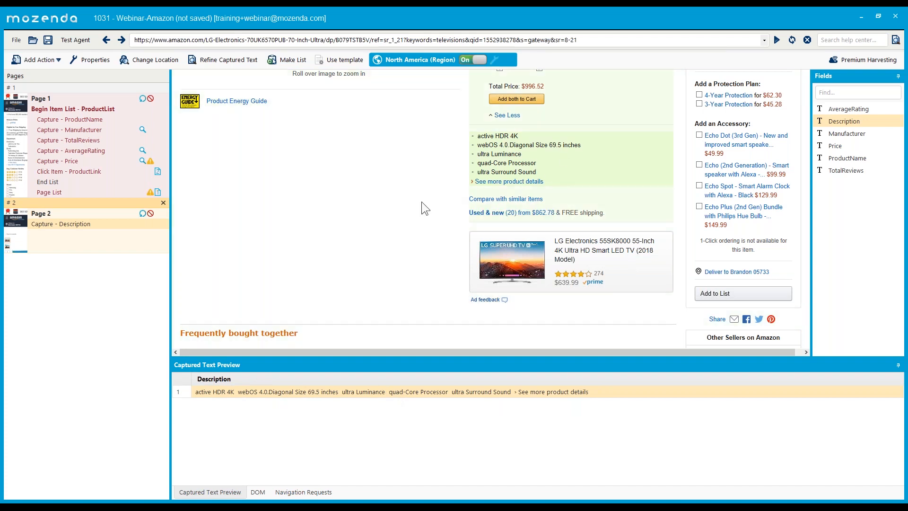
Capture the Brand Name value from the Technical Details table as a text field named BrandName.
scroll(382, 220, "down", 10)
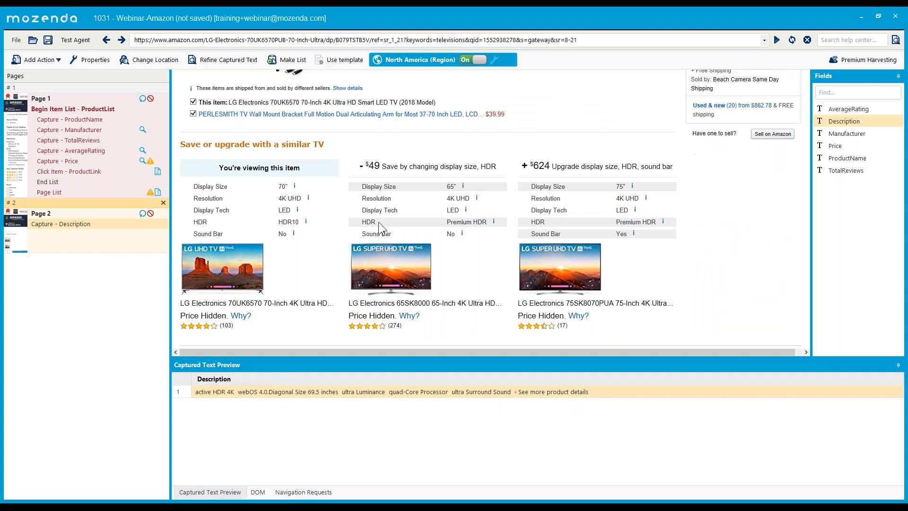
scroll(382, 221, "down", 10)
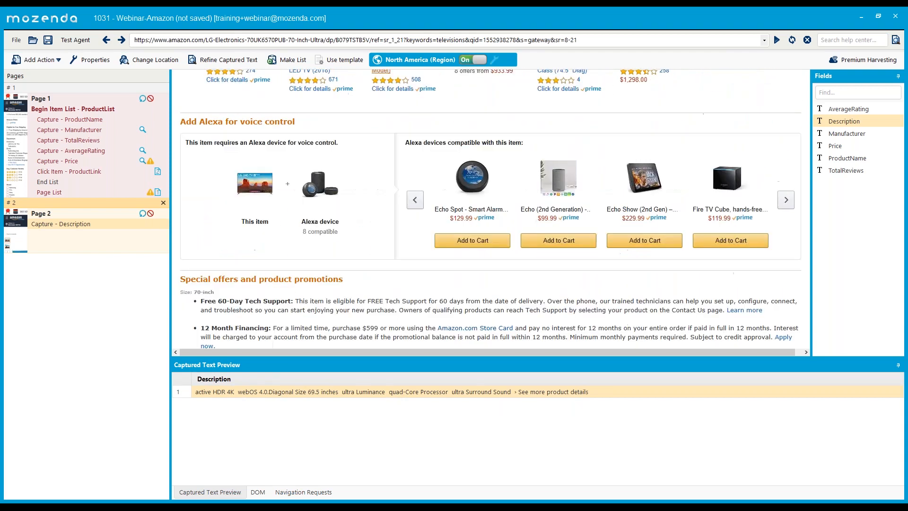
scroll(375, 226, "down", 10)
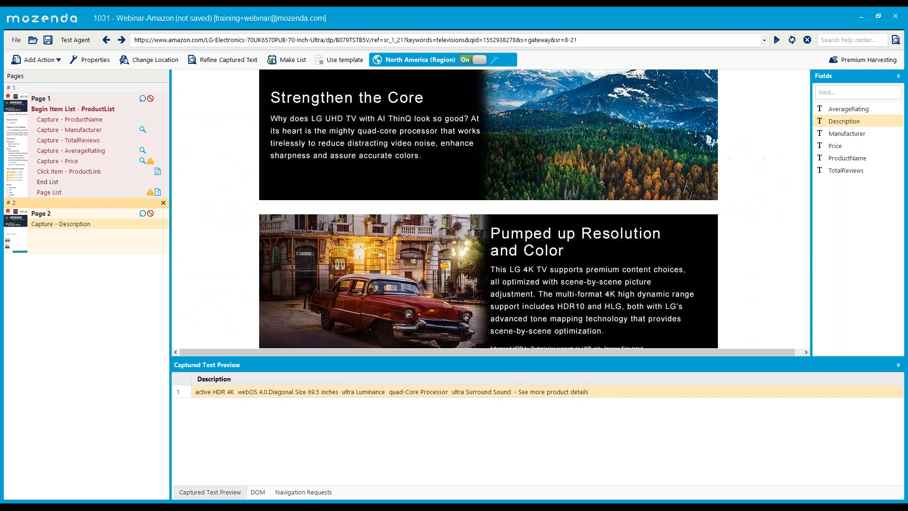
scroll(375, 226, "down", 5)
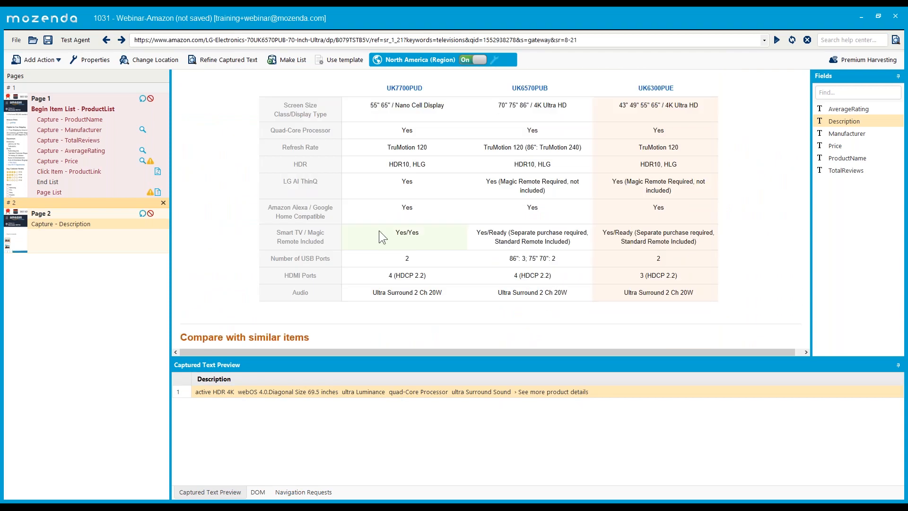
scroll(369, 189, "up", 1)
scroll(580, 201, "up", 4)
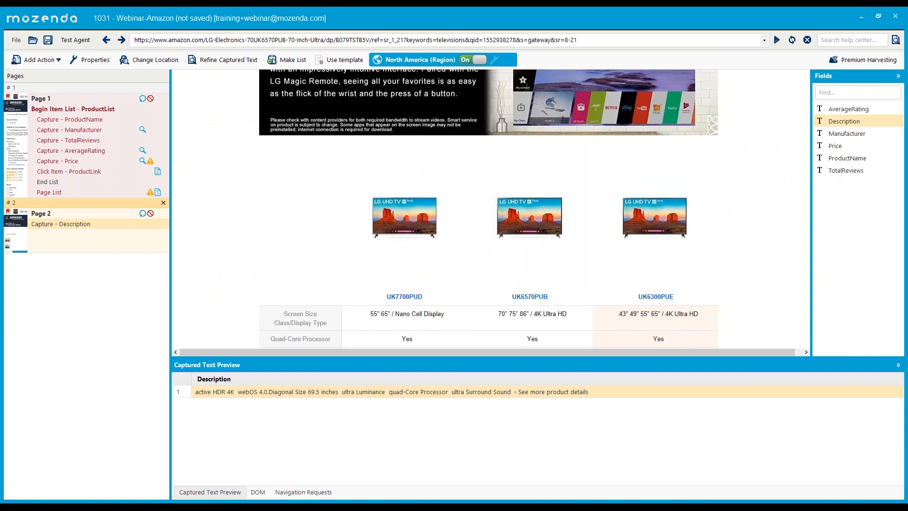
scroll(473, 256, "down", 5)
scroll(428, 273, "down", 7)
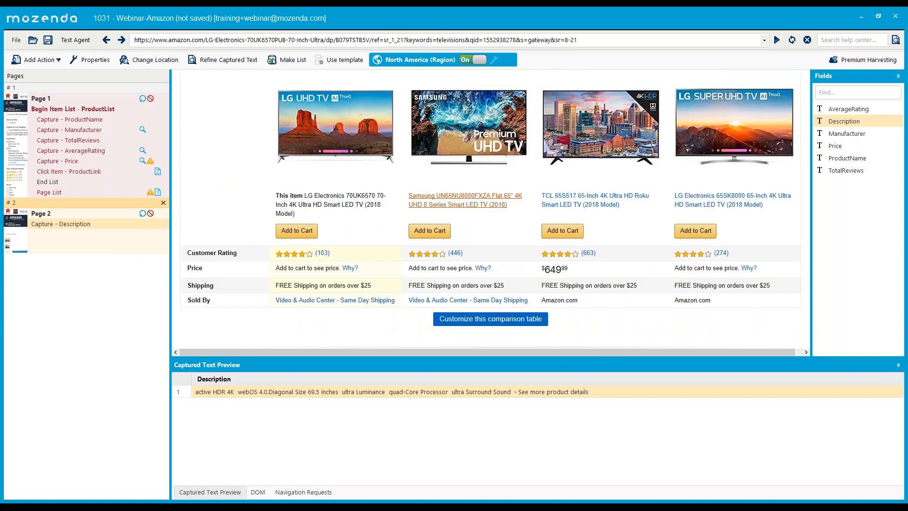
scroll(402, 269, "down", 4)
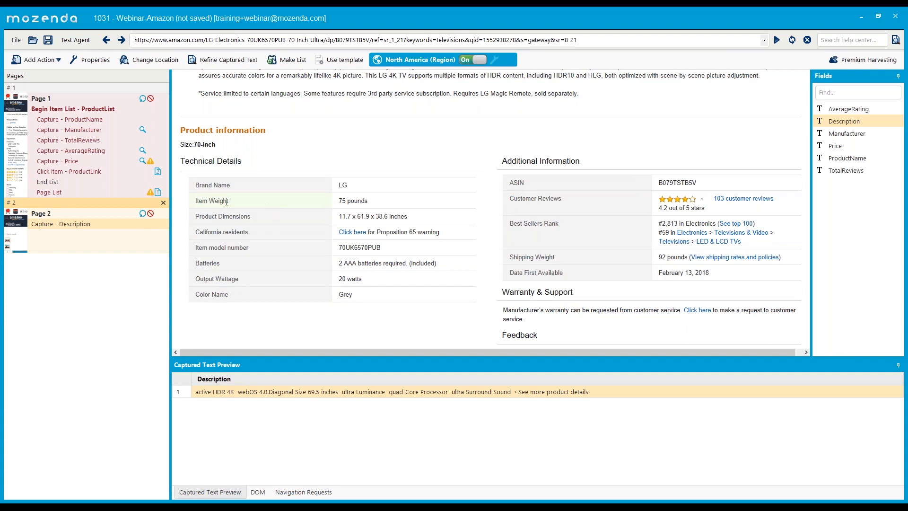
left_click(343, 185)
left_click(356, 222)
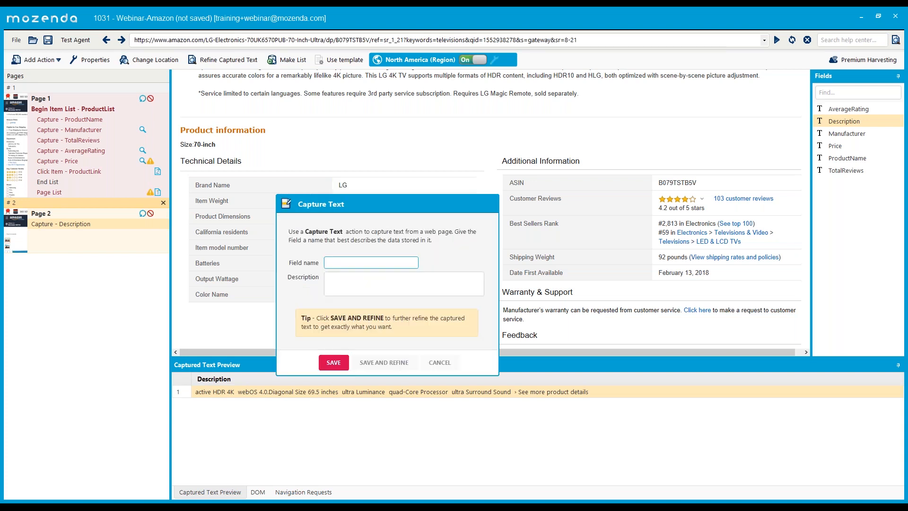
type("BrandName")
left_click(334, 362)
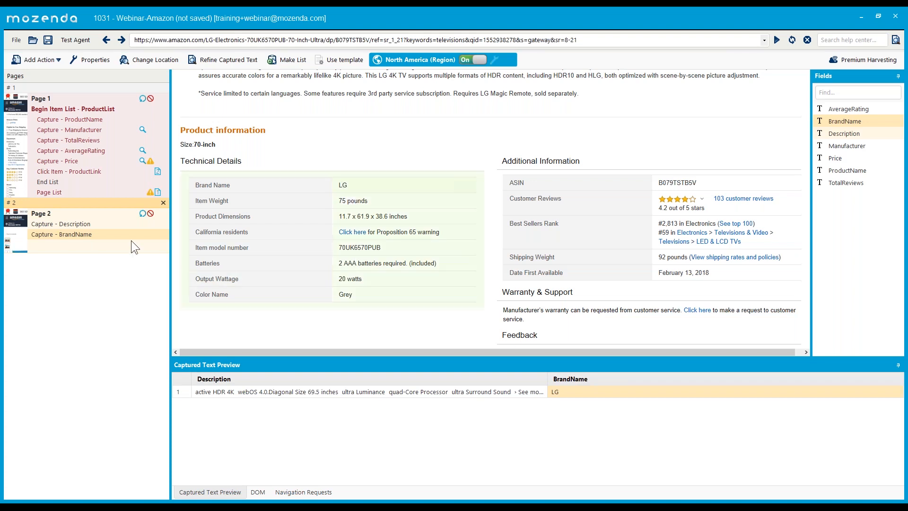
Associate Page 2's BrandName capture with the nearby label text "Brand Name" in Technical Details and save the location.
right_click(79, 232)
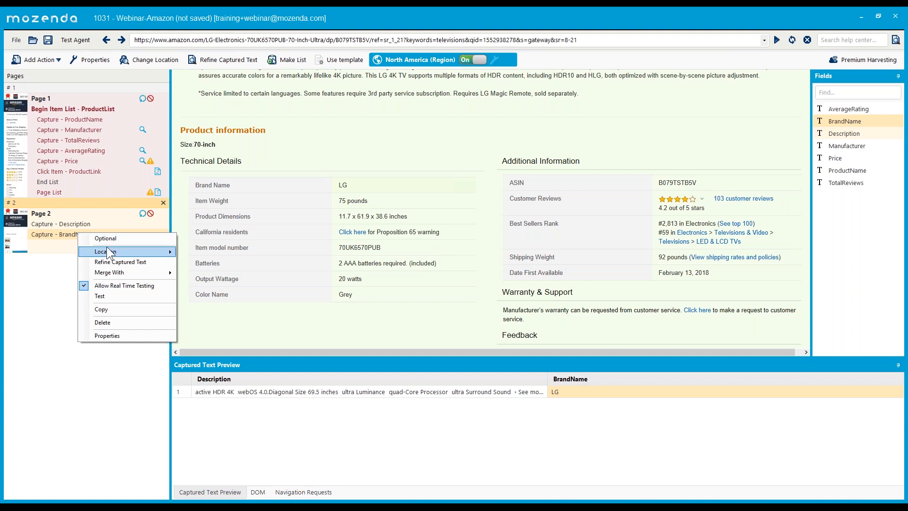
mouse_move(121, 253)
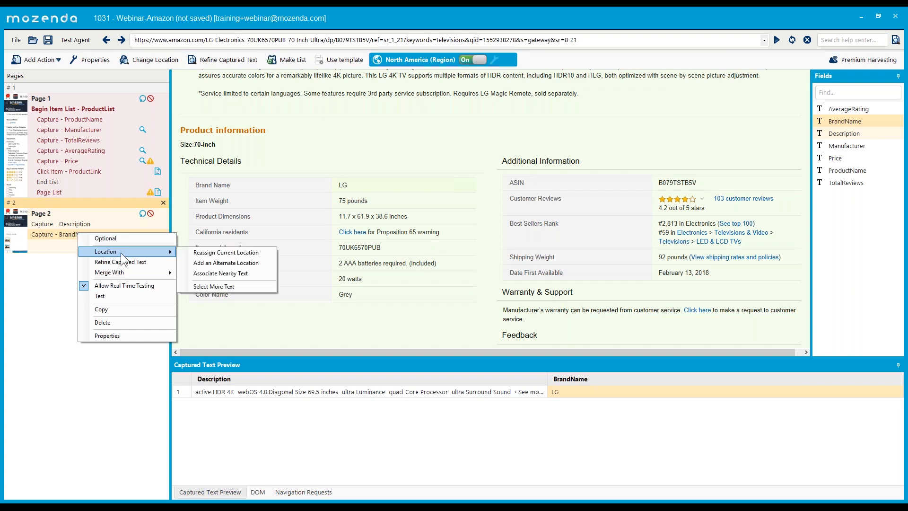
left_click(212, 274)
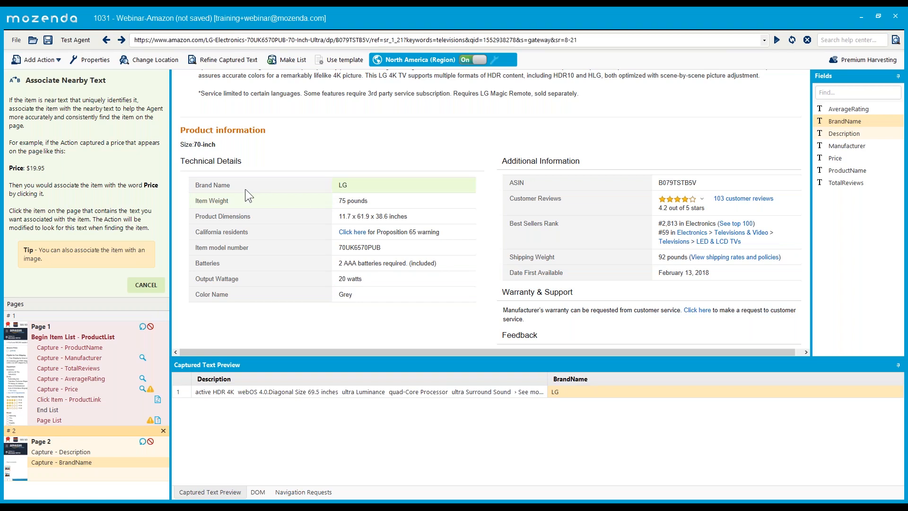
left_click(214, 185)
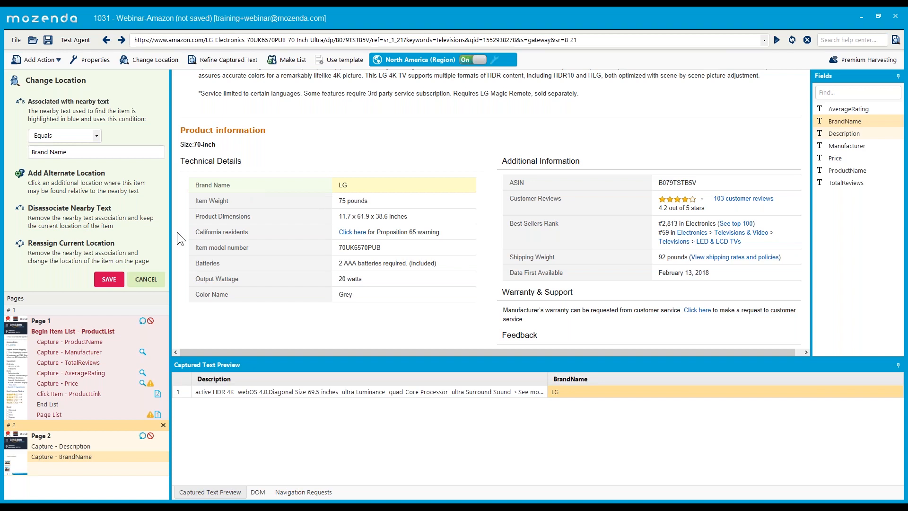
left_click(109, 279)
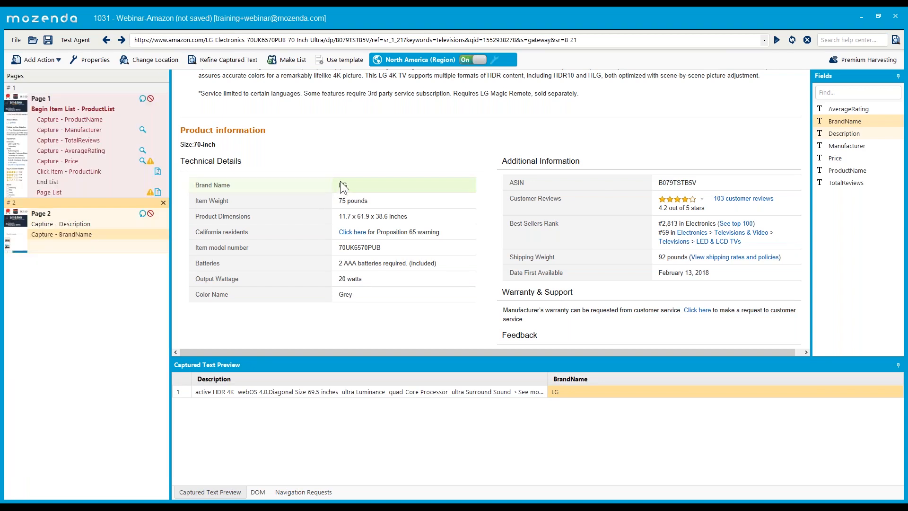
Examine the associated-text and relative XPaths of the BrandName capture, then return to the captured text preview.
right_click(291, 367)
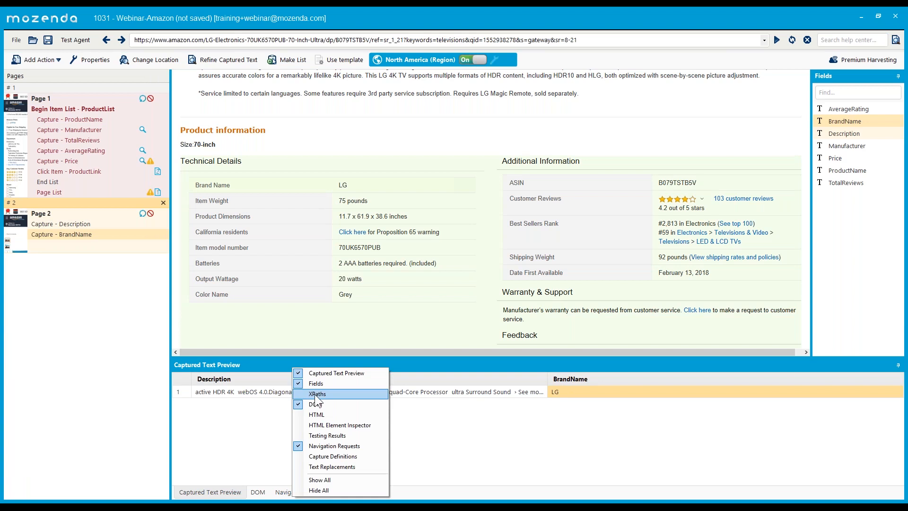
left_click(316, 395)
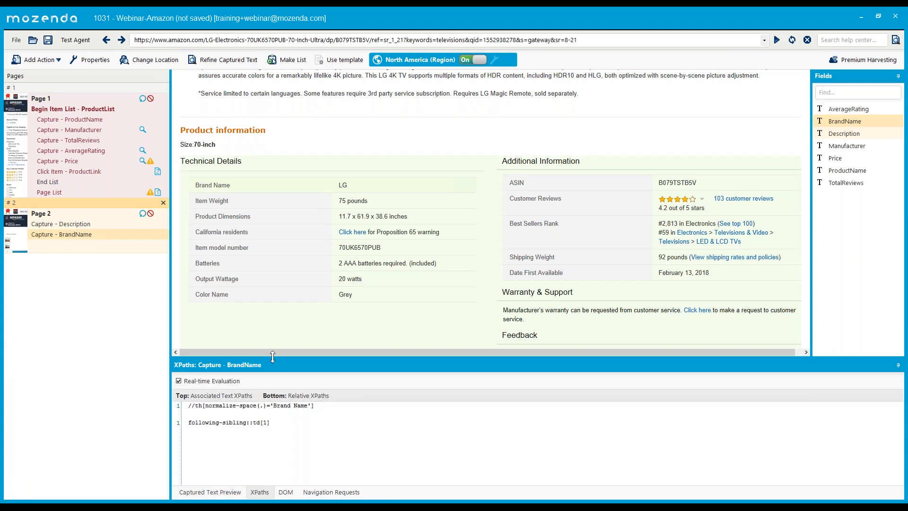
left_click_drag(272, 357, 271, 336)
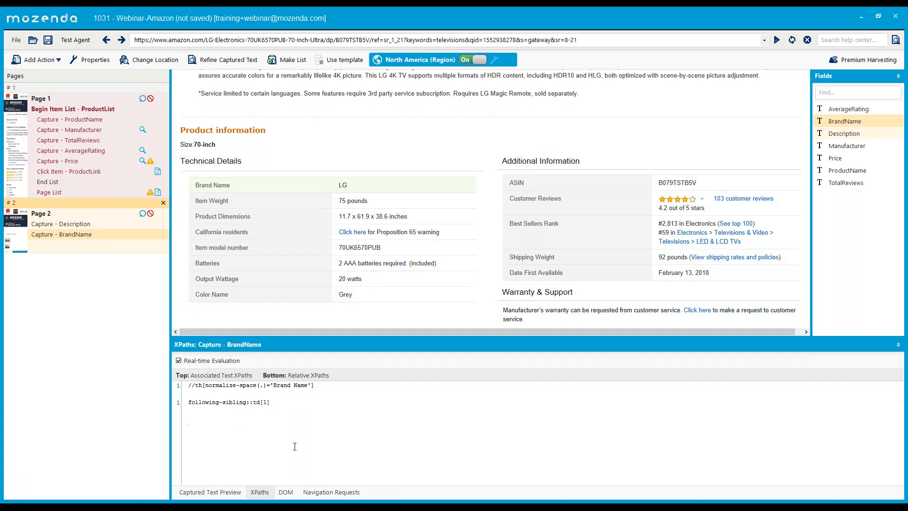
left_click_drag(308, 385, 188, 402)
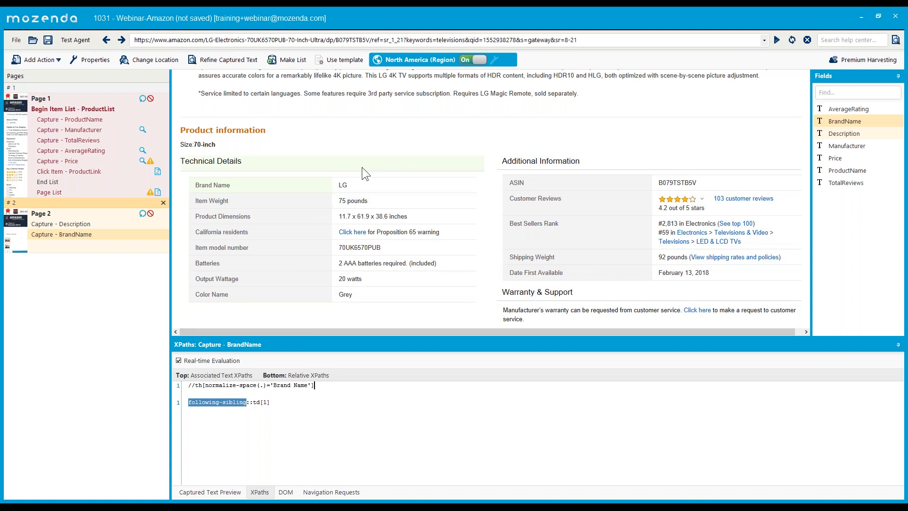
left_click(290, 403)
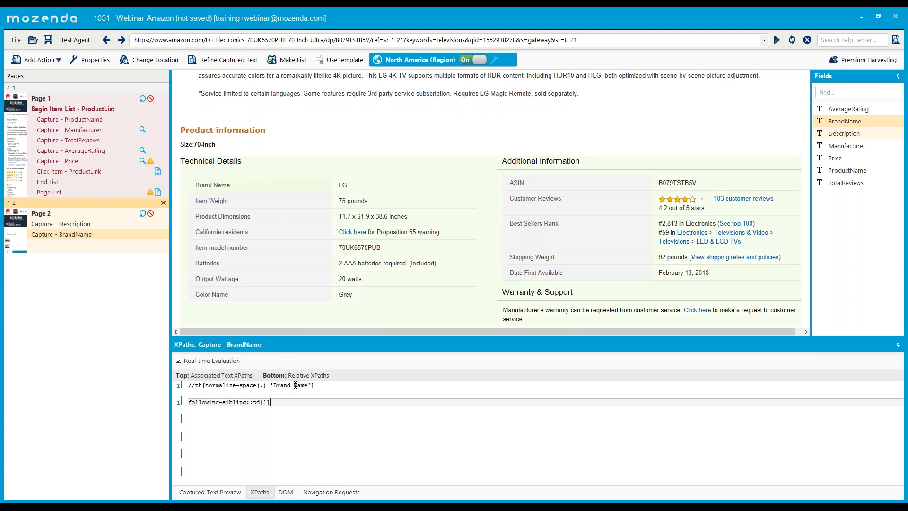
left_click(210, 492)
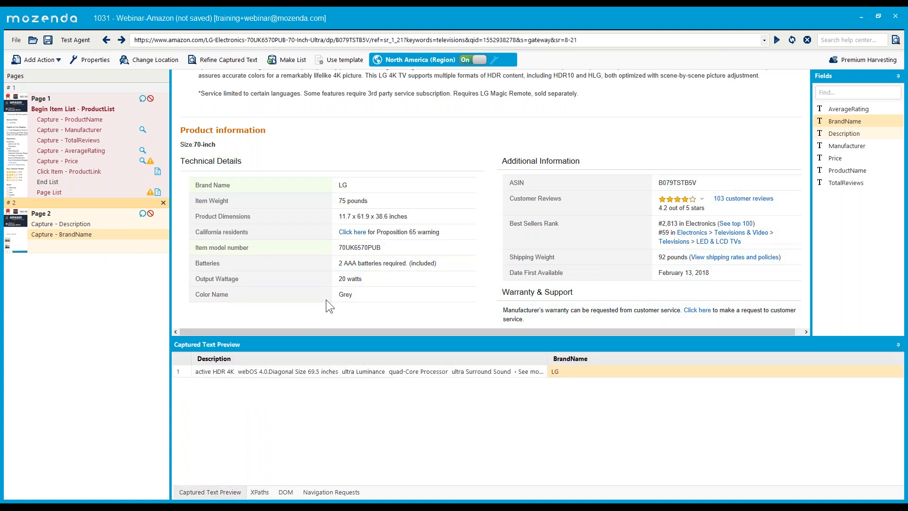
Capture the Item Weight value from the Technical Details table as a text field named ItemWeight.
left_click(352, 201)
left_click(366, 240)
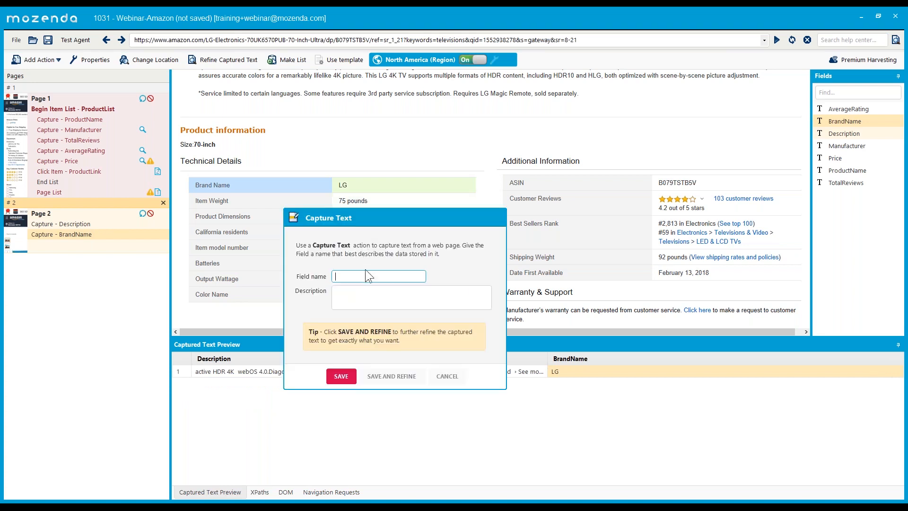
type("ItemWeight")
left_click(341, 376)
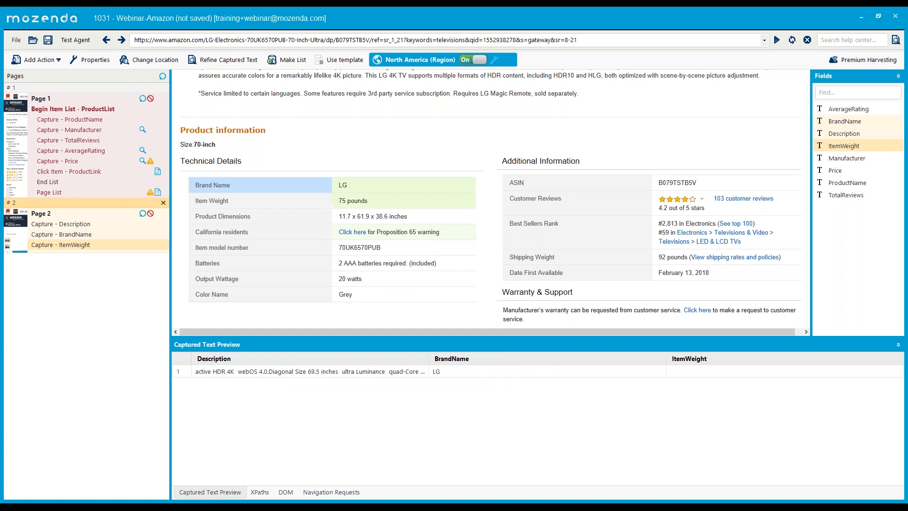
Capture the Product Dimensions value from the Technical Details table as a text field named ProductDimensions.
left_click(378, 227)
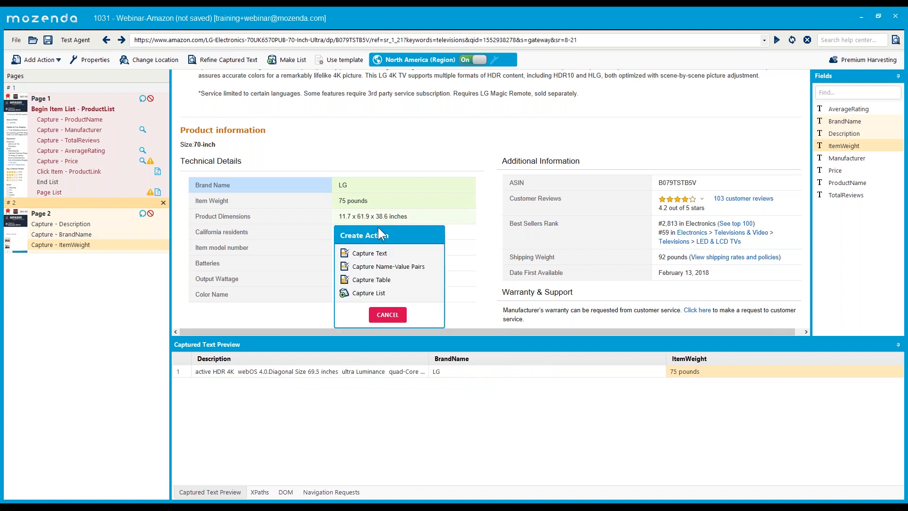
left_click(378, 255)
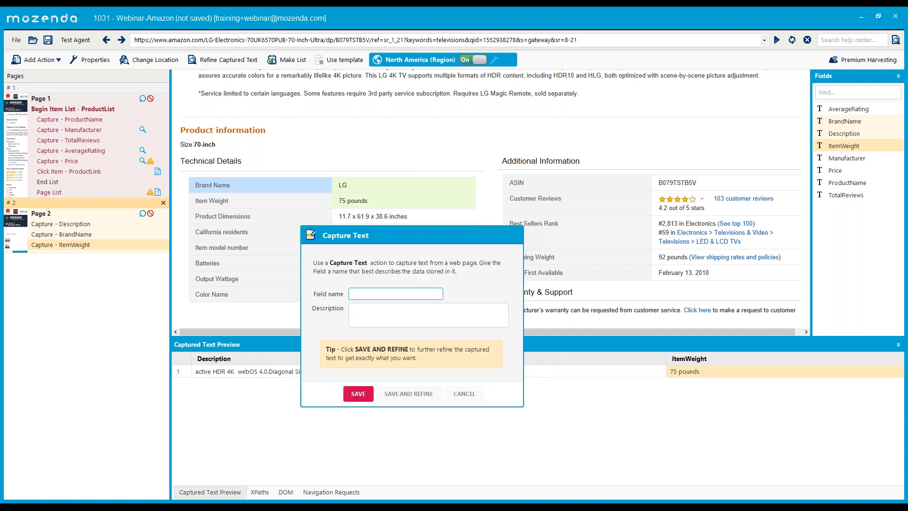
type("ProductDimensions")
left_click(365, 395)
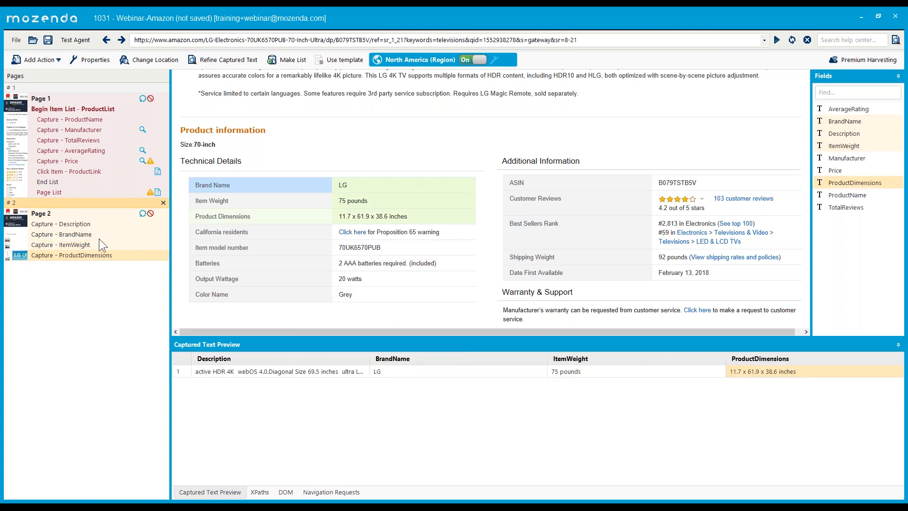
Associate the ItemWeight capture with the nearby label text "Item Weight" and save the location.
right_click(80, 245)
mouse_move(135, 264)
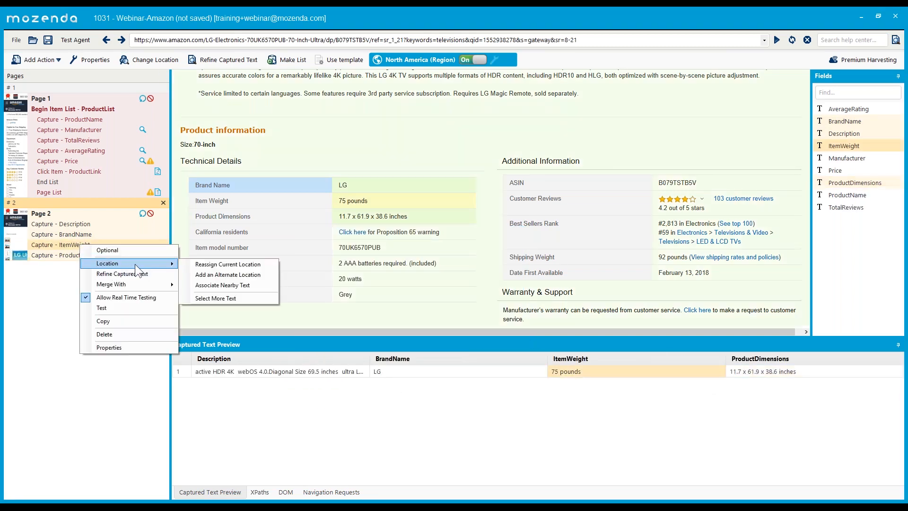
left_click(219, 284)
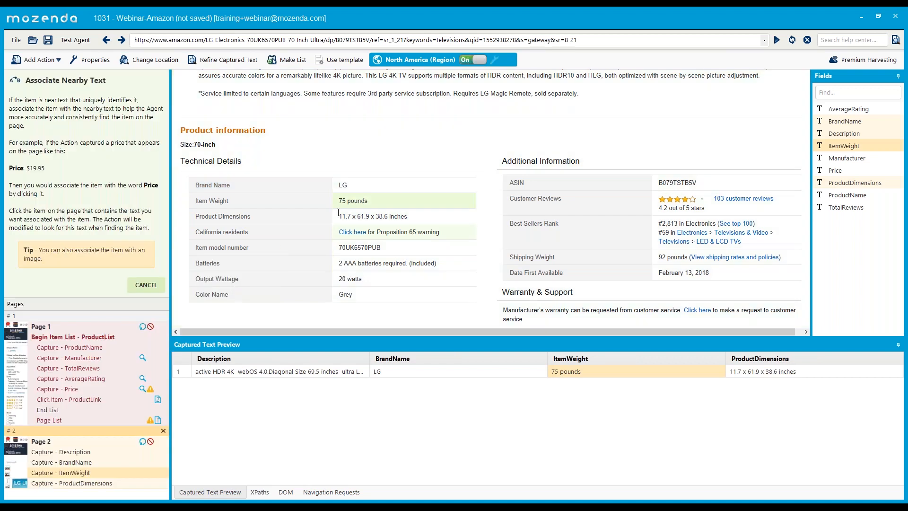
left_click(218, 202)
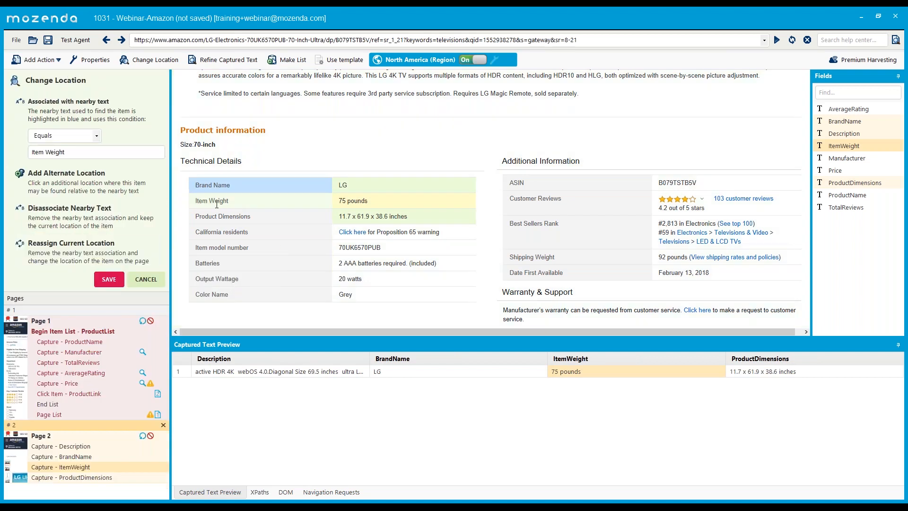
left_click(108, 279)
Associate the ProductDimensions capture with the nearby label text "Product Dimensions" and save the location.
right_click(94, 254)
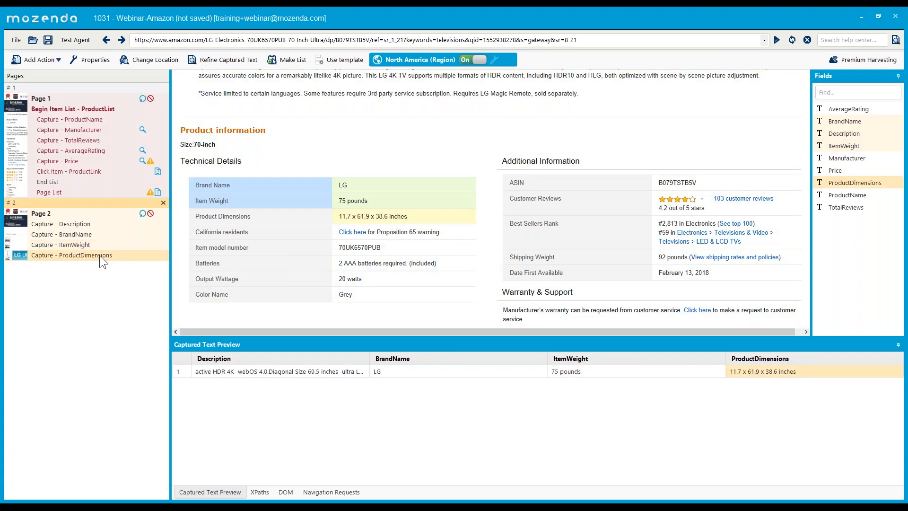
mouse_move(118, 271)
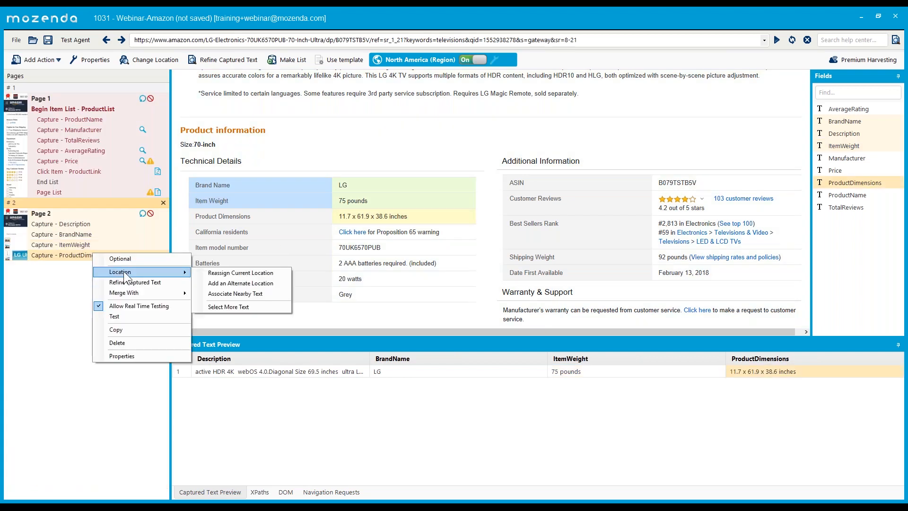
left_click(231, 290)
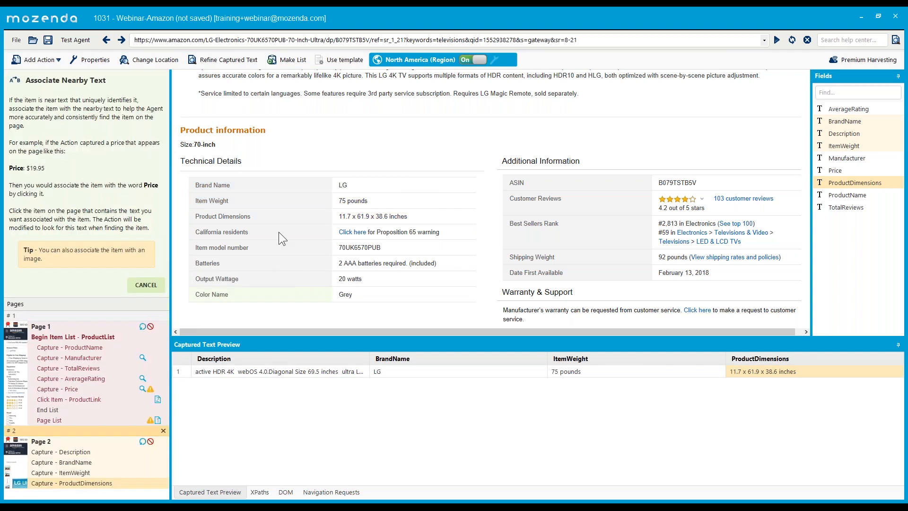
left_click(235, 216)
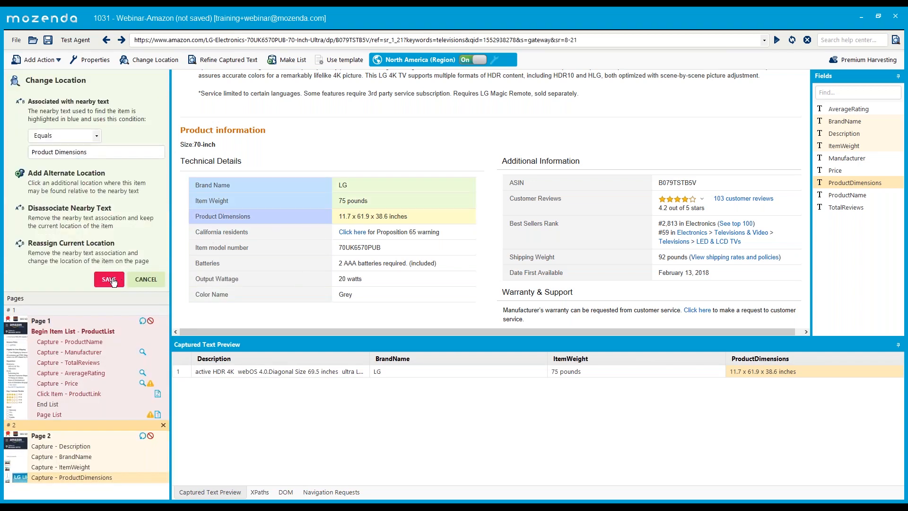
left_click(117, 278)
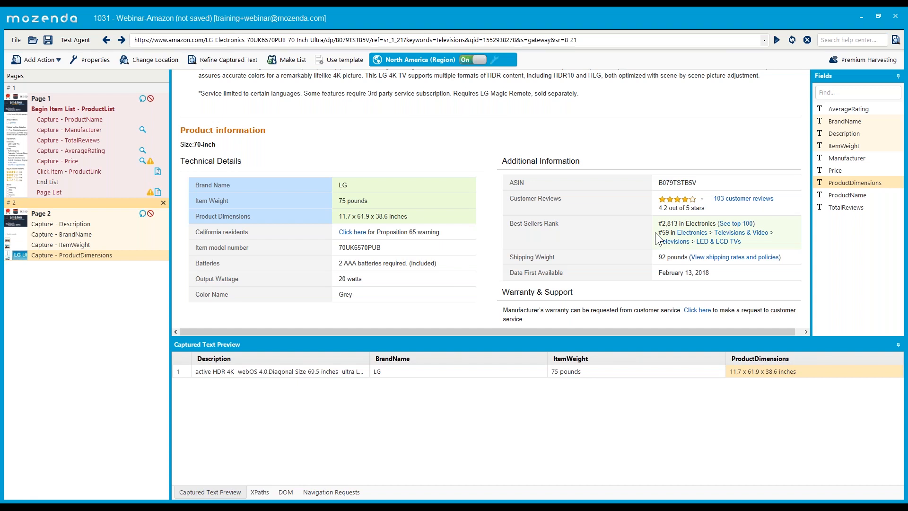
scroll(652, 232, "up", 3)
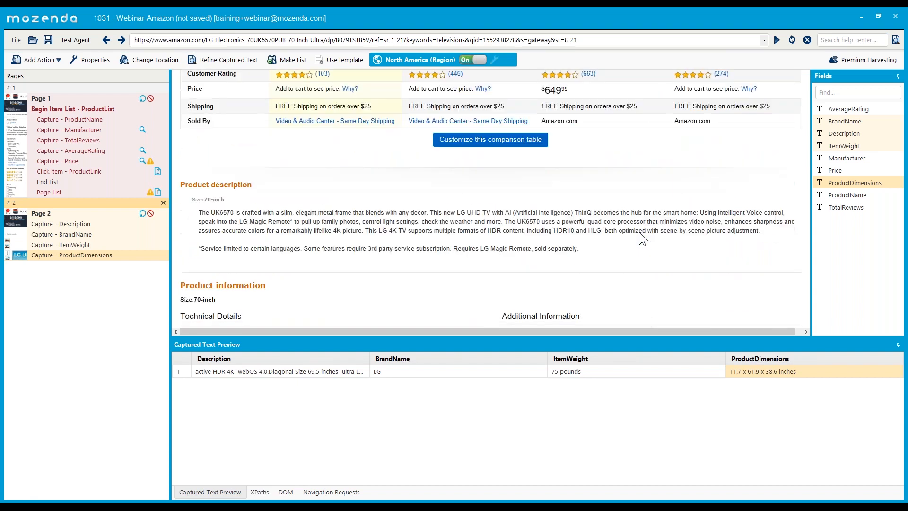
scroll(639, 232, "up", 6)
scroll(464, 186, "up", 4)
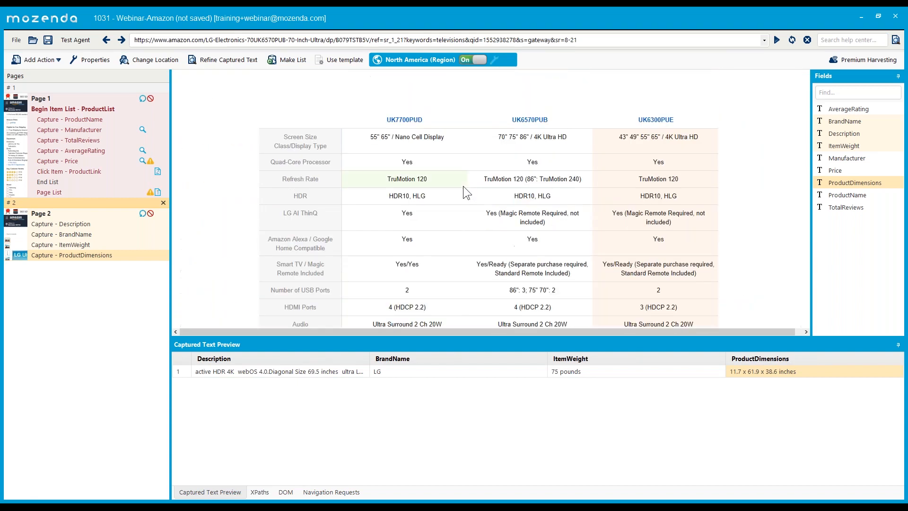
scroll(464, 185, "up", 10)
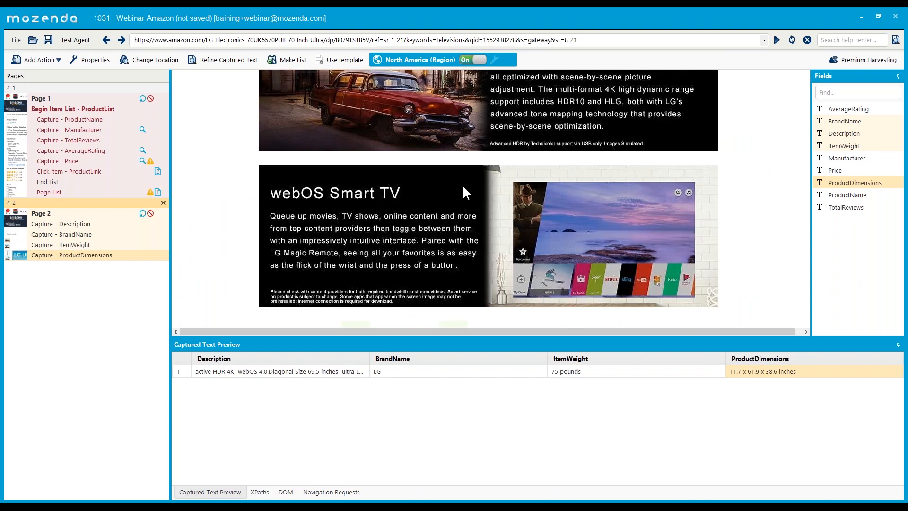
scroll(463, 189, "up", 15)
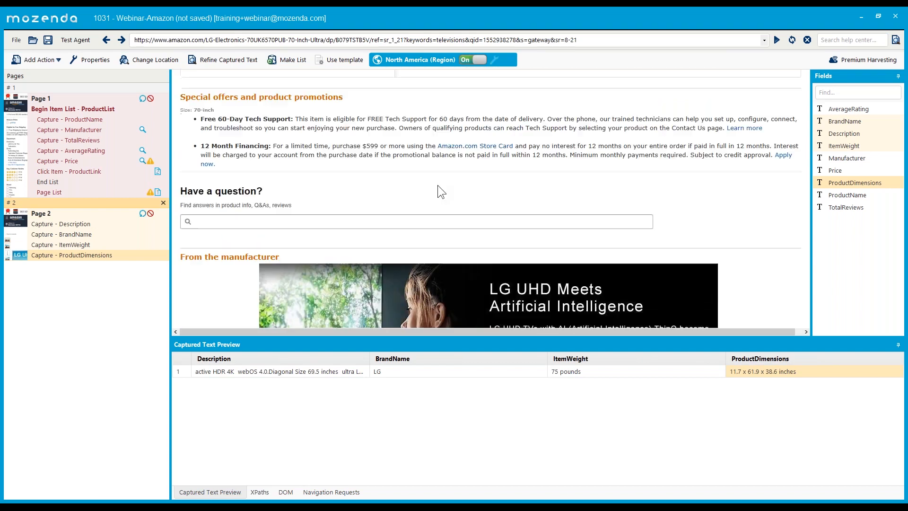
scroll(437, 185, "up", 10)
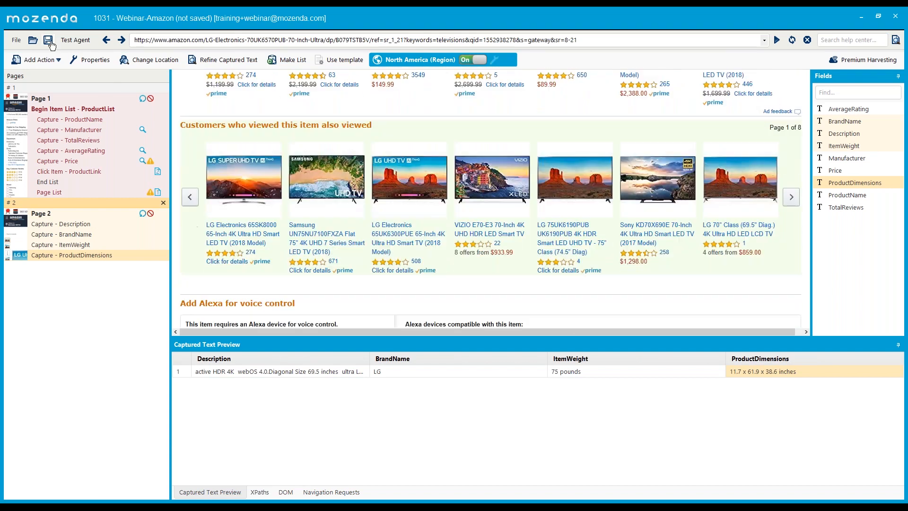
Save the Webinar-Amazon agent with the TotalReviews field's format set to Number, and dismiss the follow-up options.
left_click(50, 41)
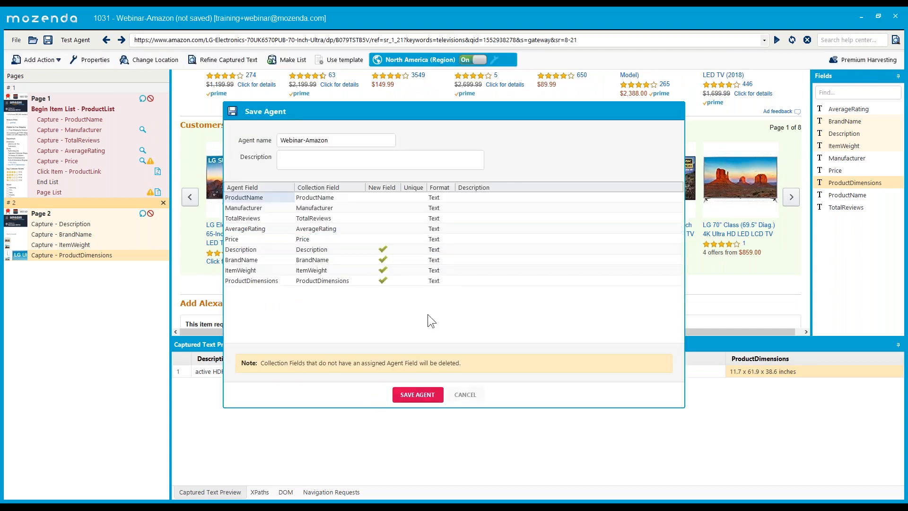
left_click(434, 248)
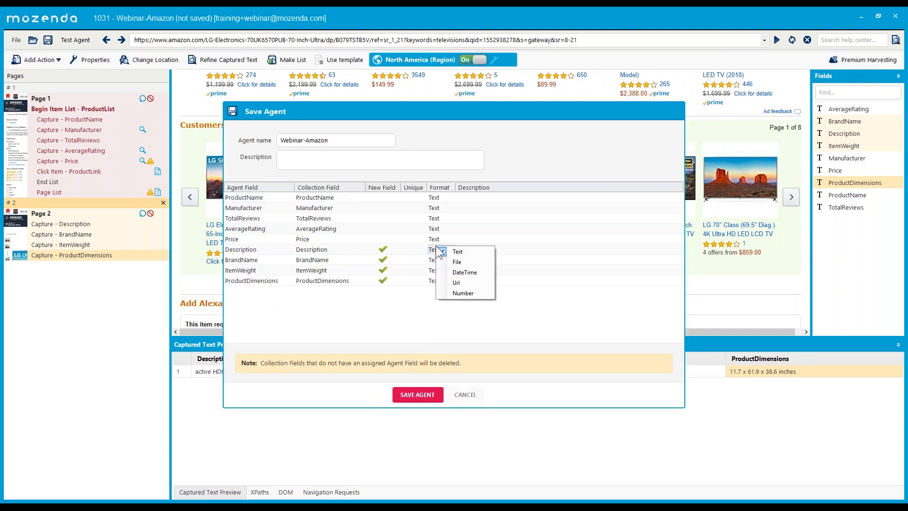
left_click(413, 307)
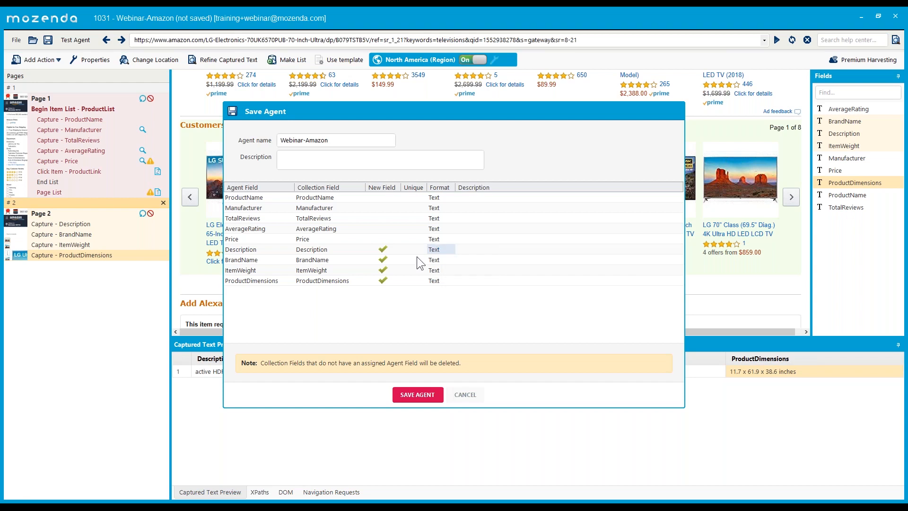
left_click(428, 218)
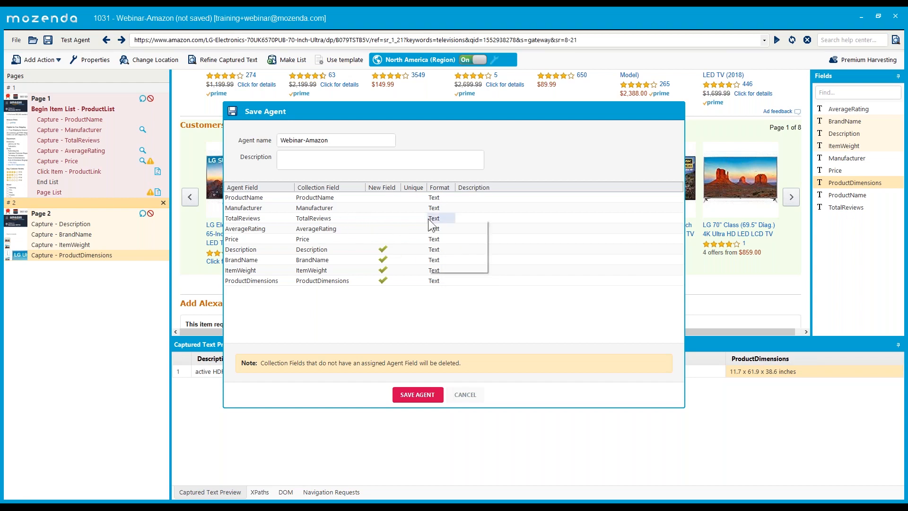
left_click(461, 263)
left_click(419, 395)
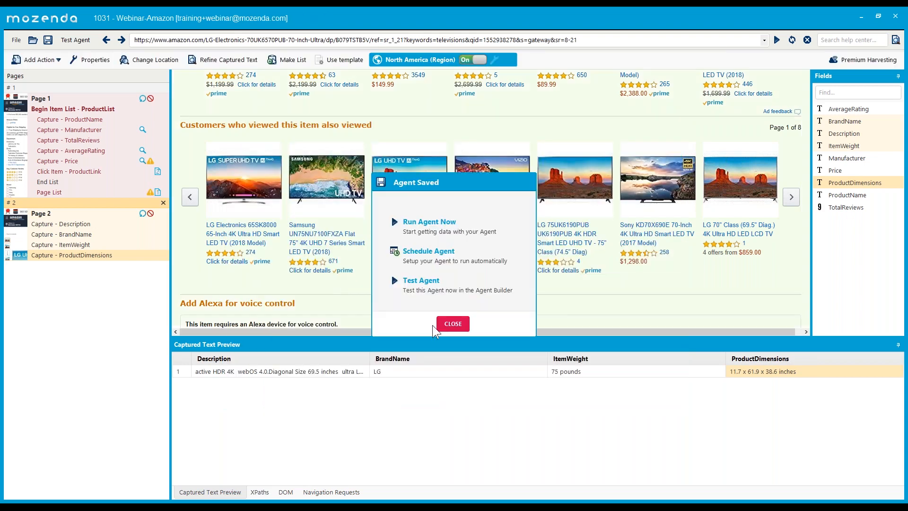
left_click(443, 325)
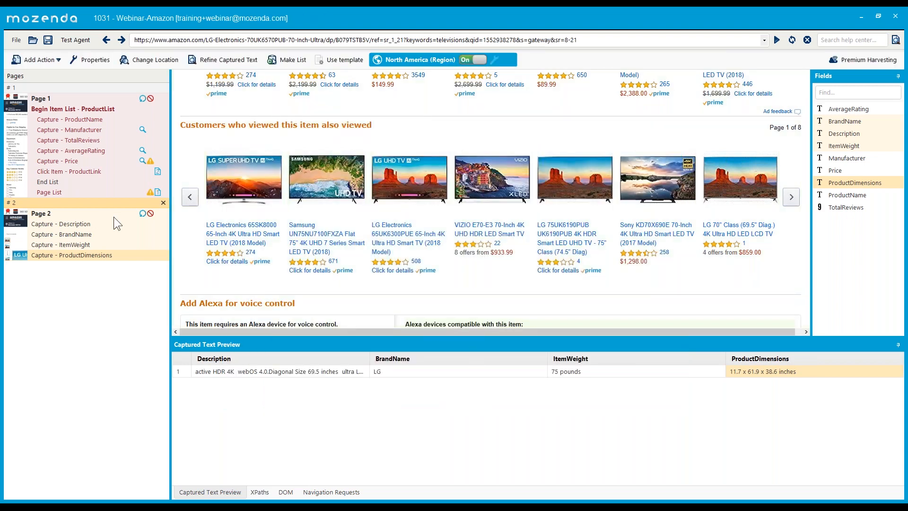
Test the Webinar-Amazon agent from the start, stop the test once a few results are captured, and leave testing mode.
left_click(75, 39)
left_click(34, 102)
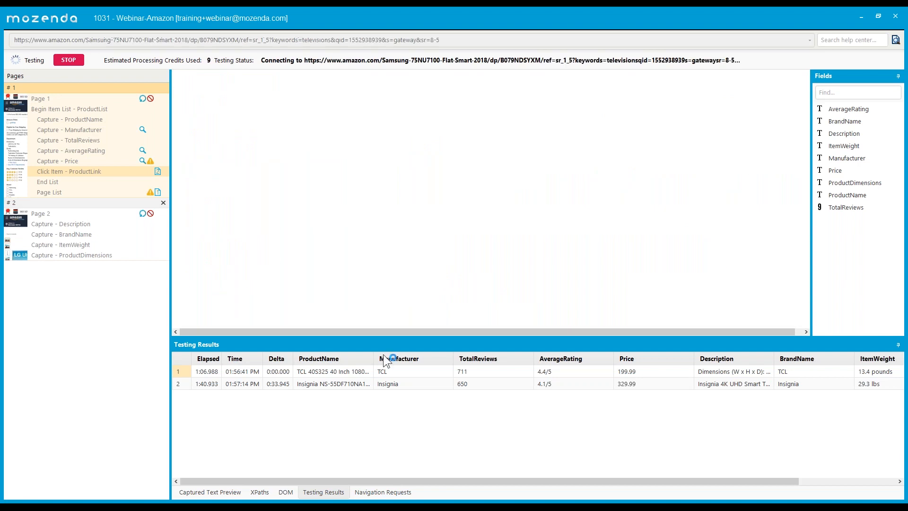
left_click(69, 59)
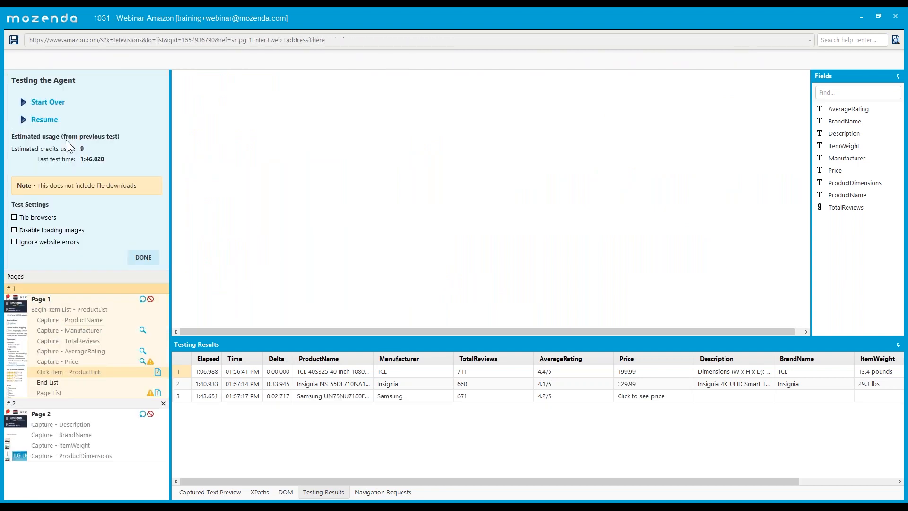
left_click(142, 257)
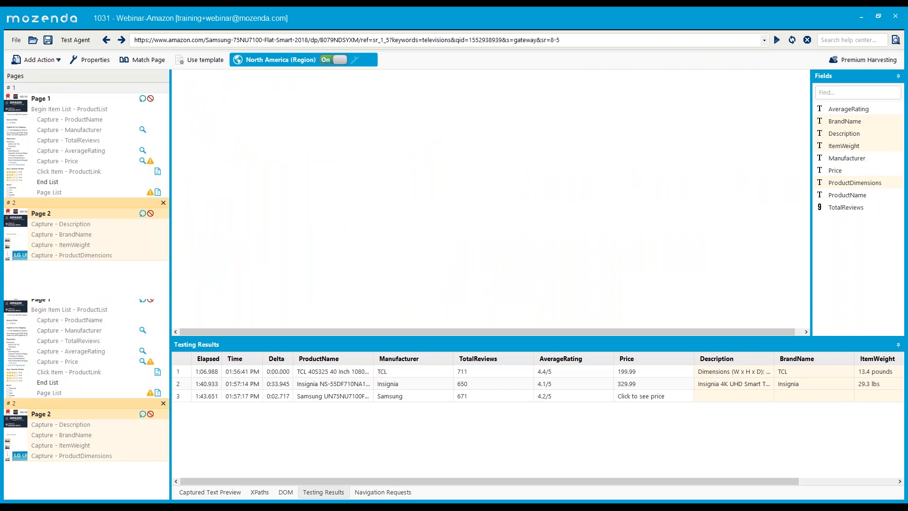
left_click(362, 189)
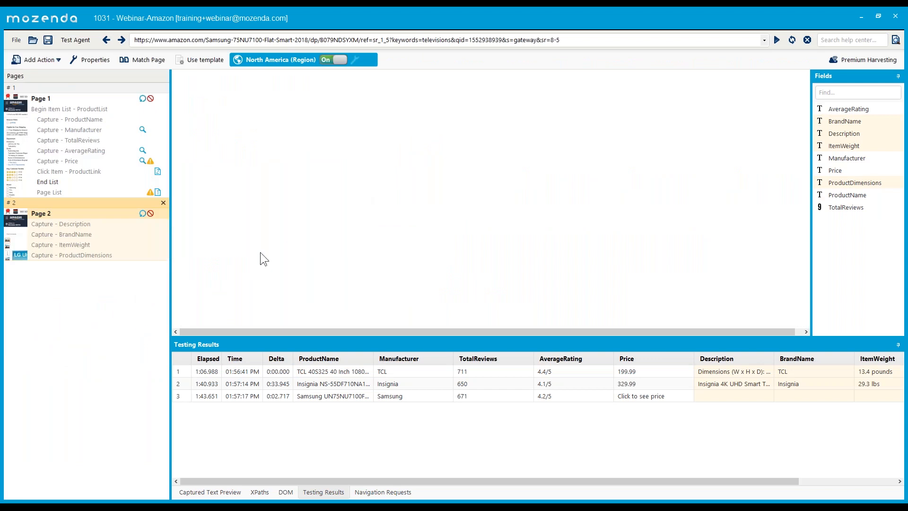
Switch to the Mozenda web console in Chrome, and open the Webinar-Amazon agent to view its run options.
left_click(111, 497)
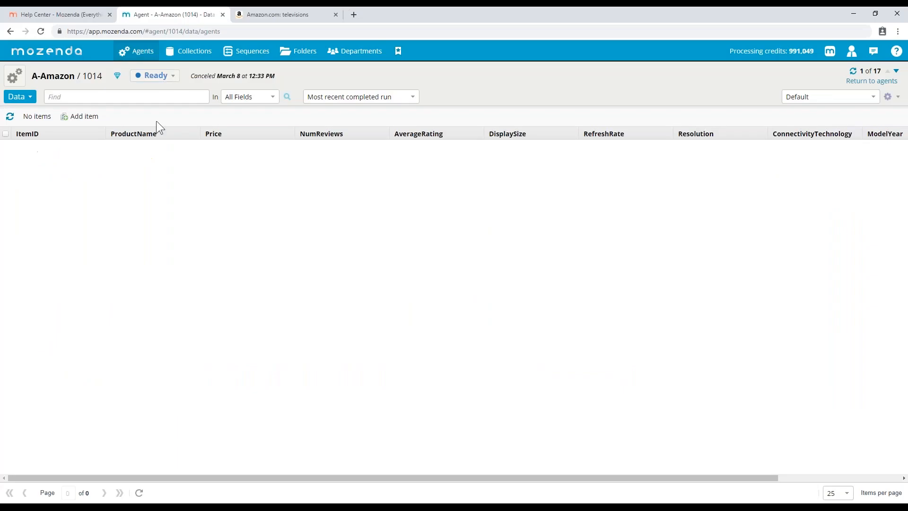
left_click(145, 72)
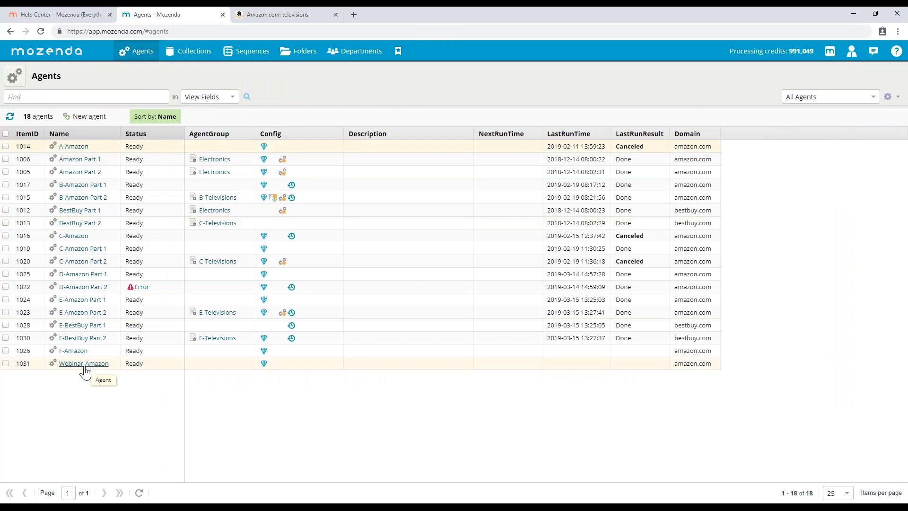
left_click(84, 367)
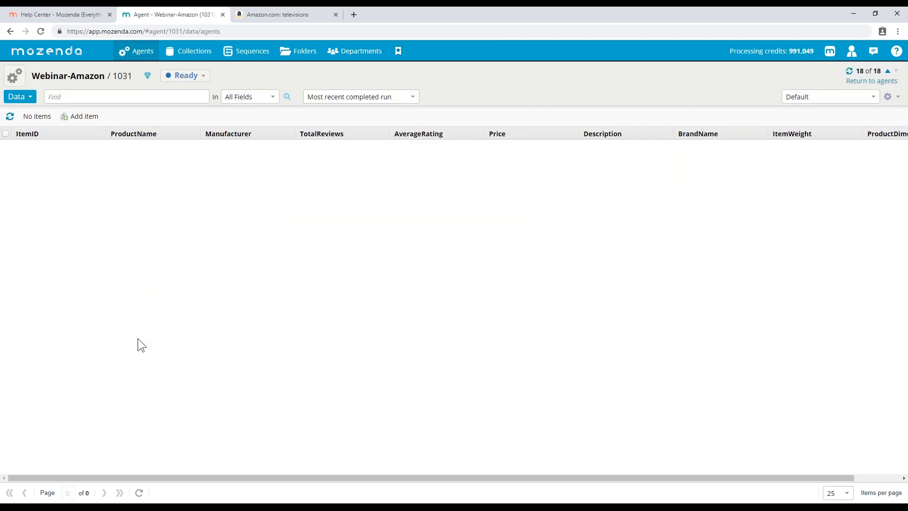
left_click(185, 77)
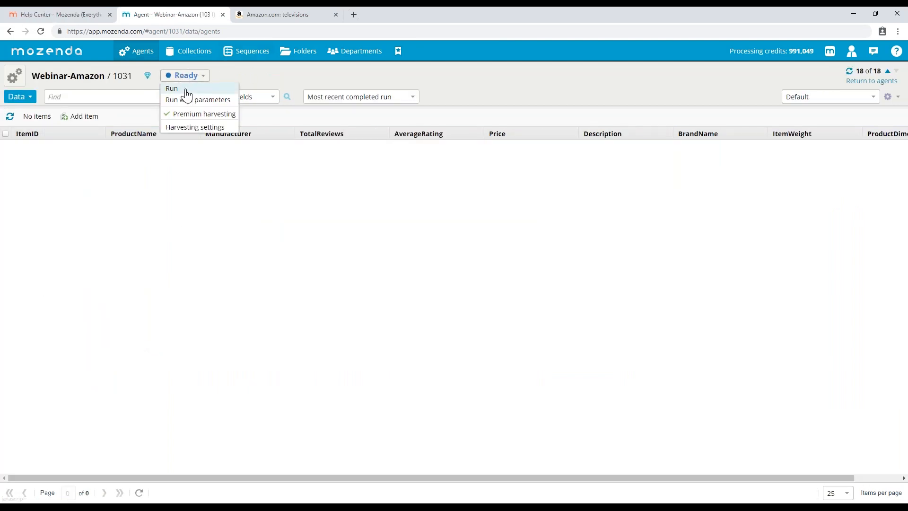
left_click(274, 74)
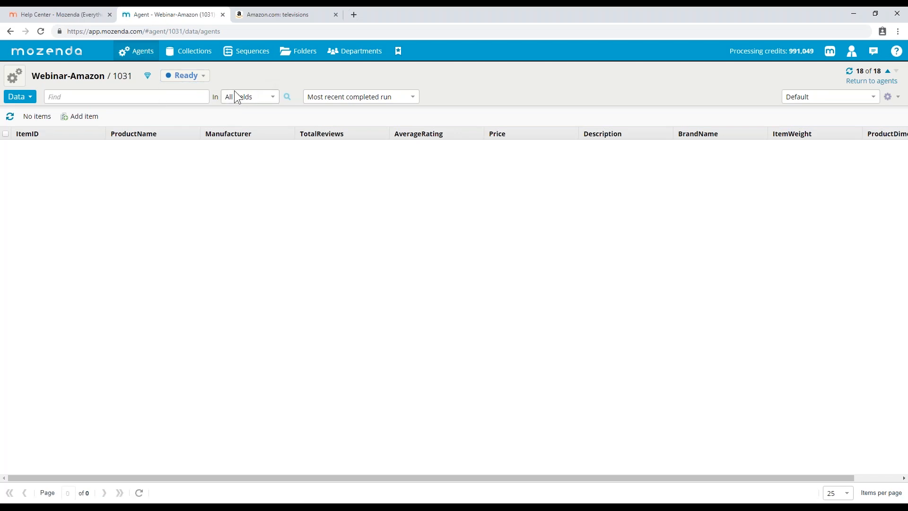
Set the agent's harvesting error handling to "Stop the job so the agent can be fixed" for both agent and website errors, and save.
left_click(19, 82)
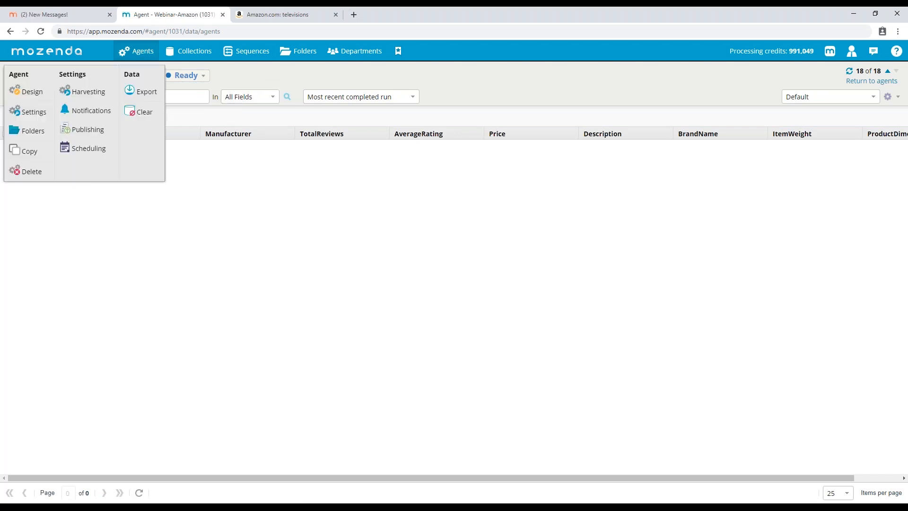
left_click(89, 95)
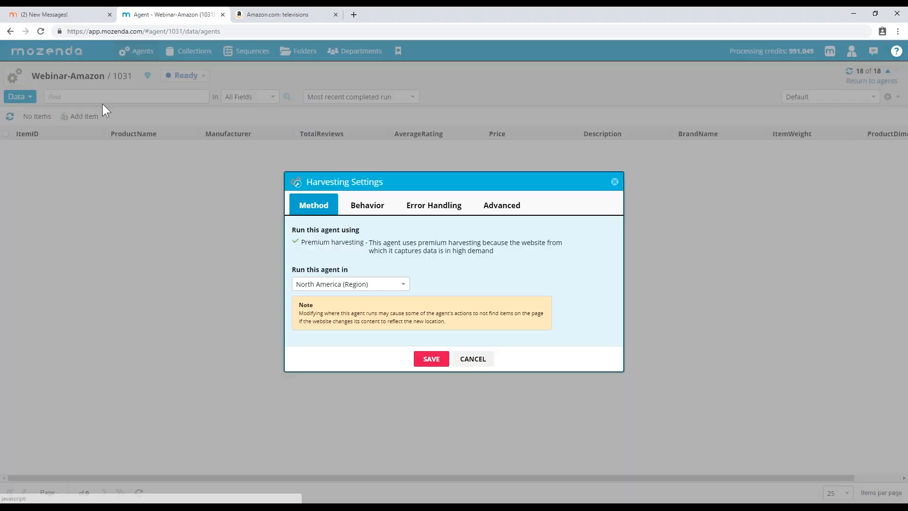
left_click(436, 212)
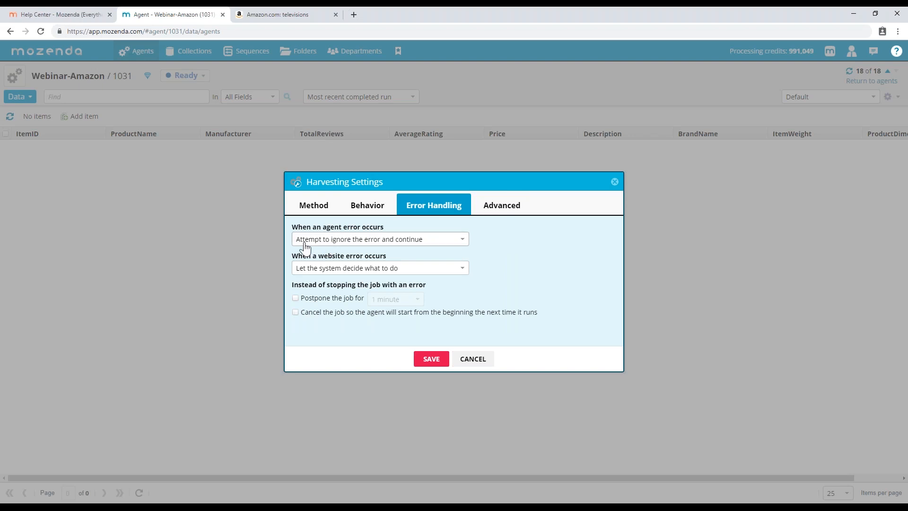
left_click(338, 239)
left_click(338, 259)
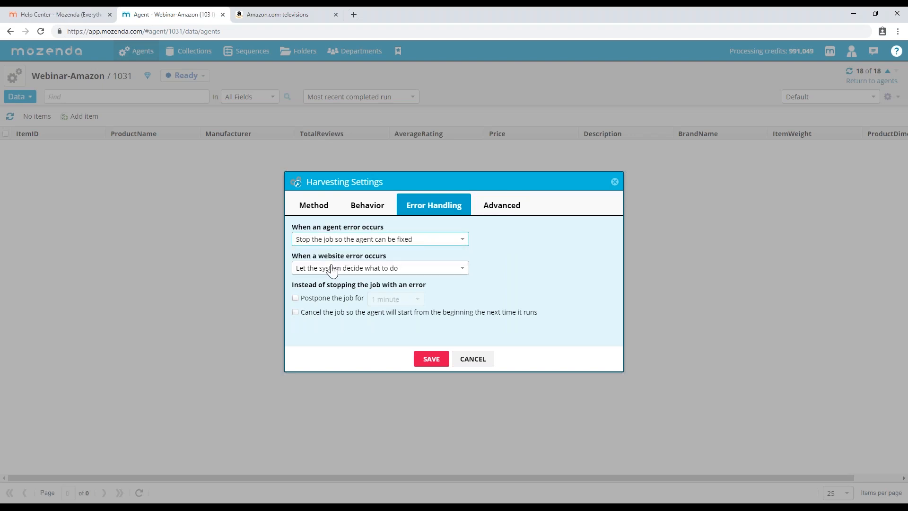
left_click(331, 268)
left_click(329, 298)
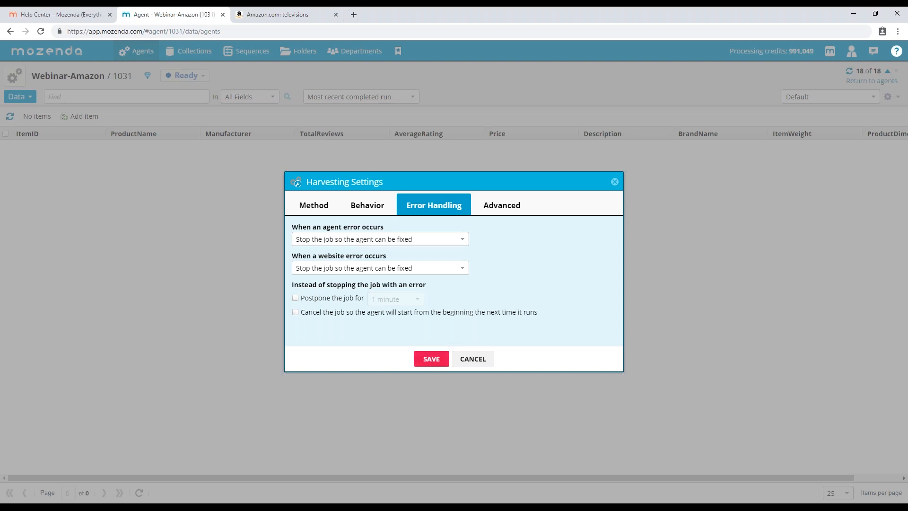
left_click(429, 360)
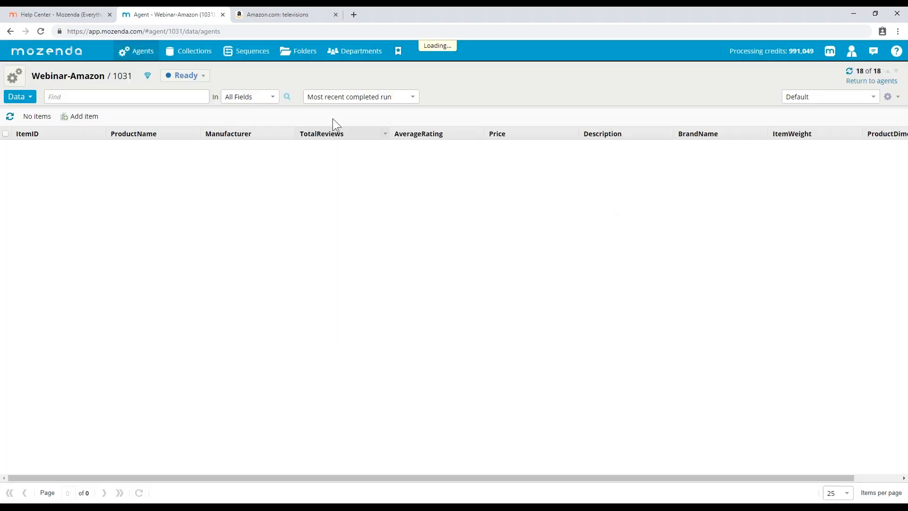
Open the account's harvesting settings defaults for new agents and review the Behavior, Error Handling and Advanced options.
left_click(851, 52)
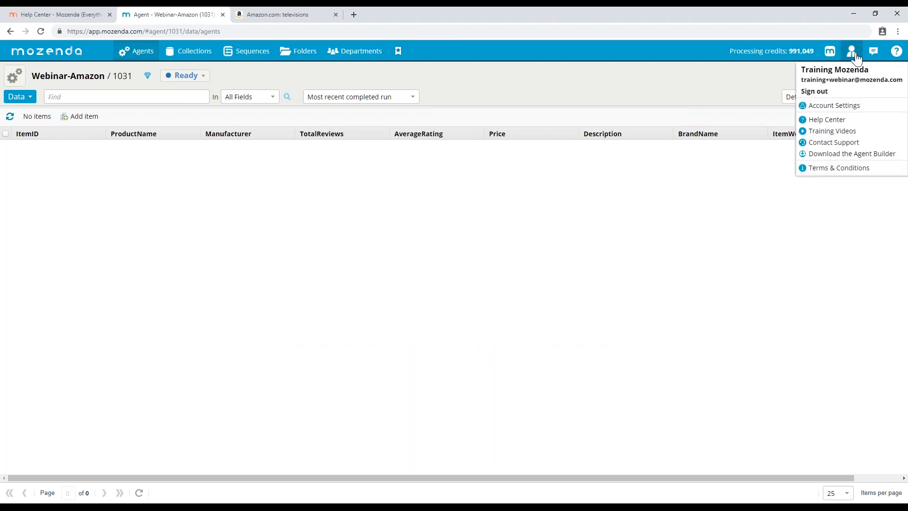
left_click(842, 108)
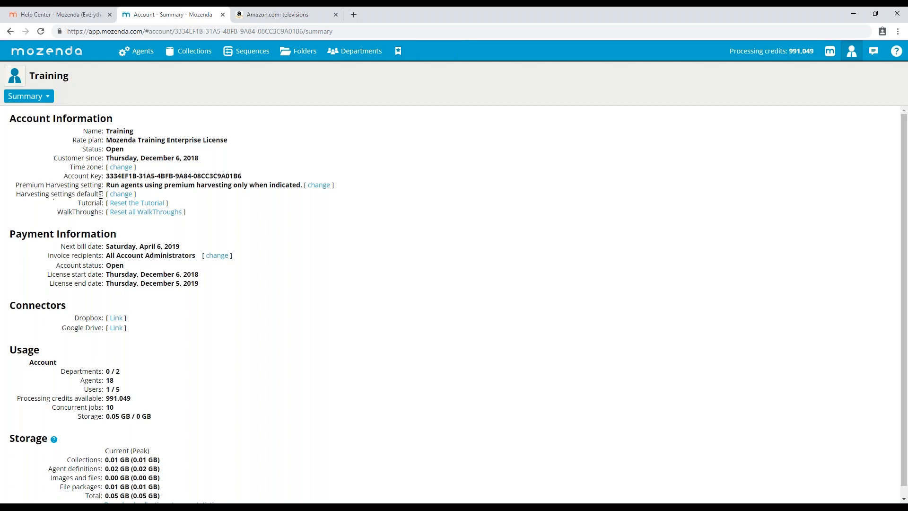
left_click(118, 196)
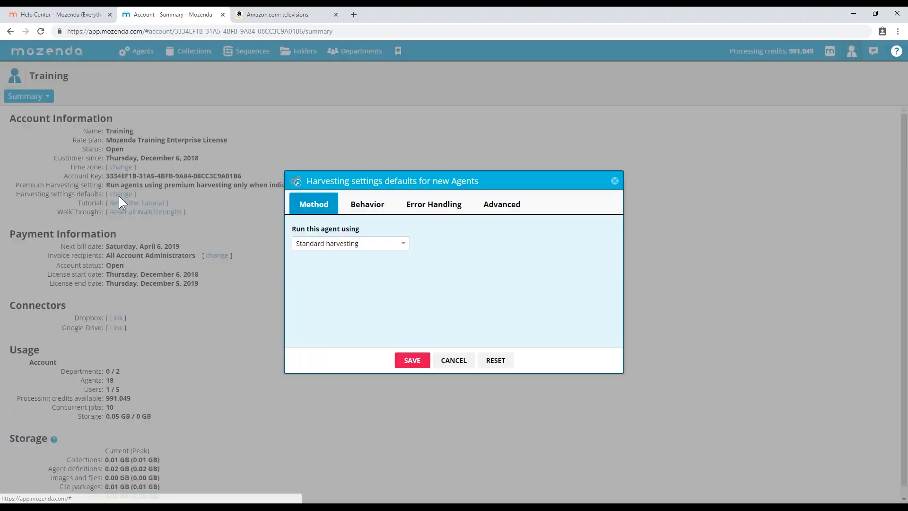
left_click(364, 206)
left_click(433, 204)
left_click(514, 211)
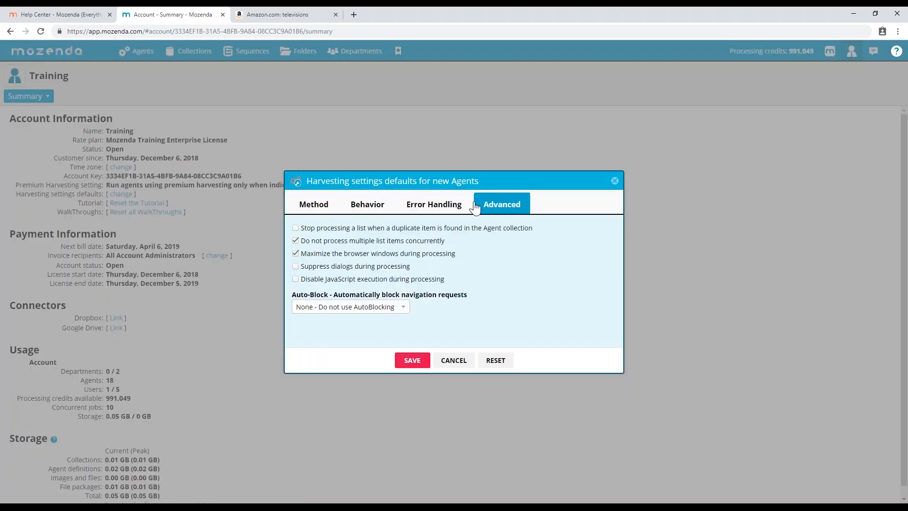
left_click(433, 204)
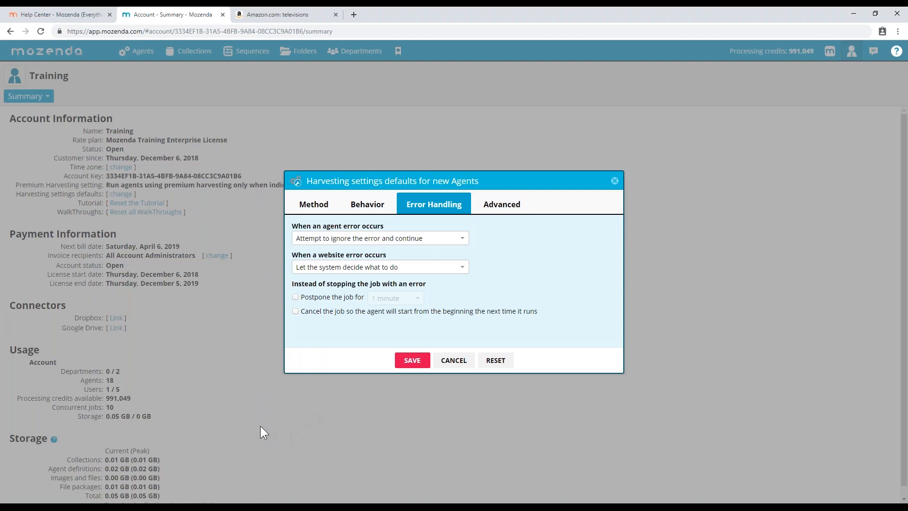
Try "Stop the job so the agent can be fixed" as the default for agent and website errors, and discard the change.
left_click(377, 240)
left_click(359, 257)
left_click(335, 268)
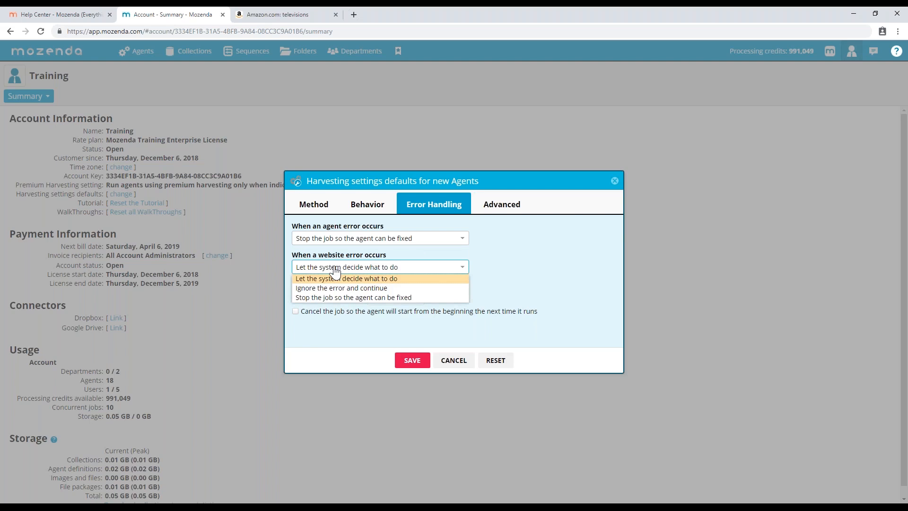
left_click(336, 297)
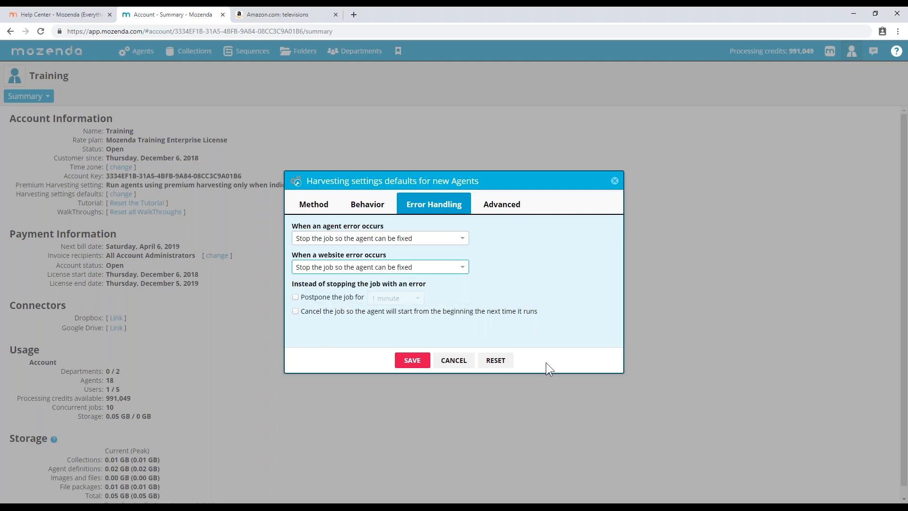
left_click(454, 360)
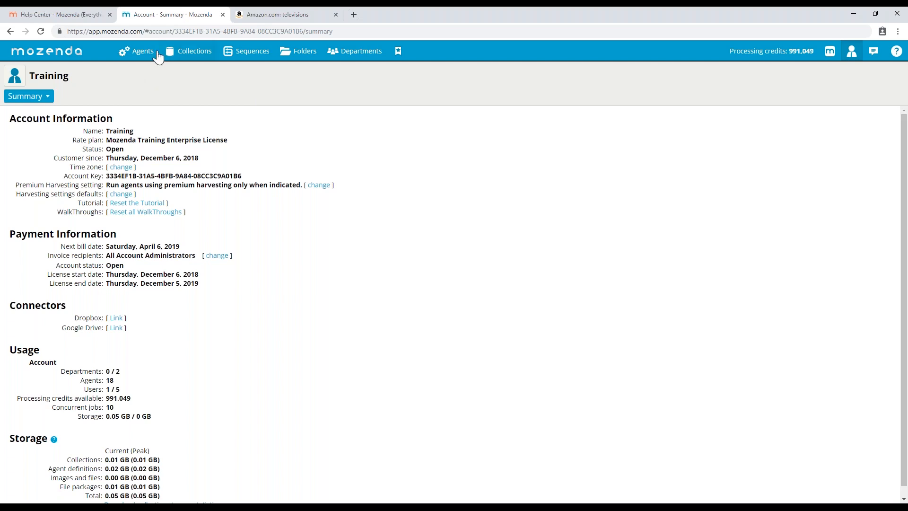
Return to the agents list and reopen the Webinar-Amazon agent.
left_click(144, 71)
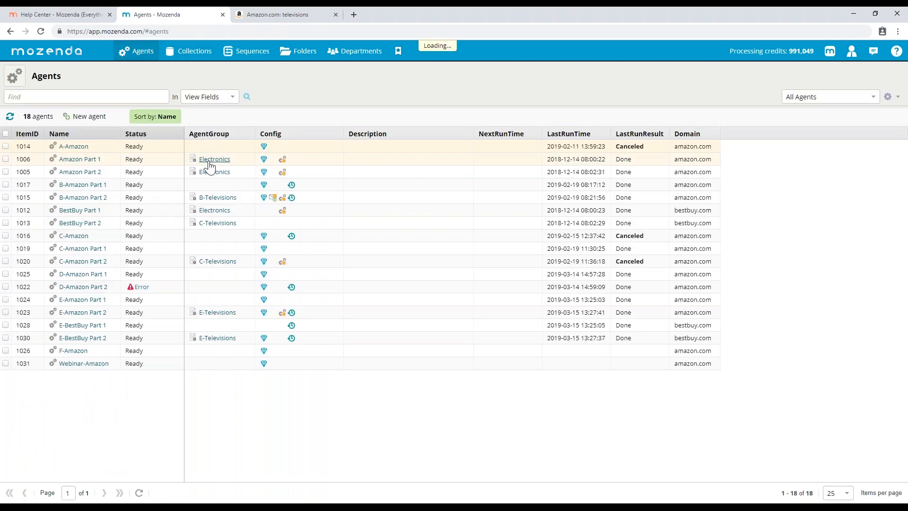
left_click(85, 364)
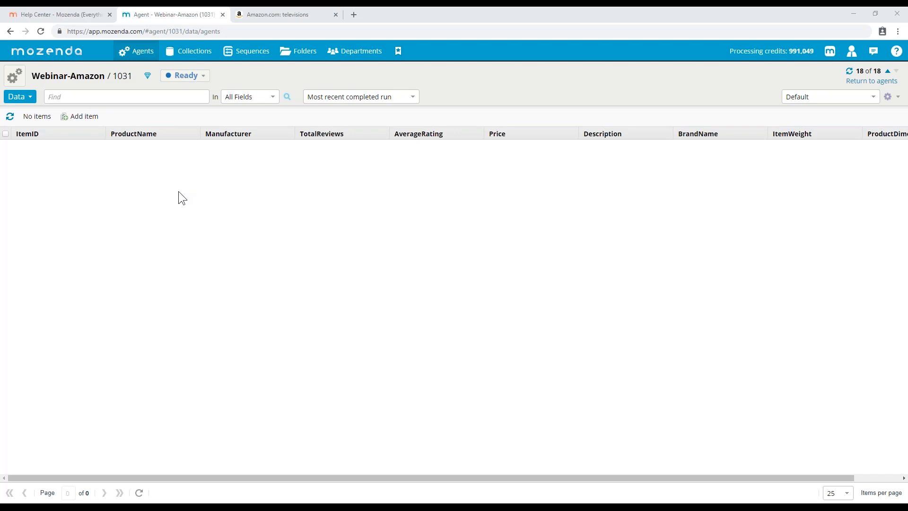
View the Training Events list on the Mozenda help page, including the Training Course 2 registration entry.
left_click(76, 8)
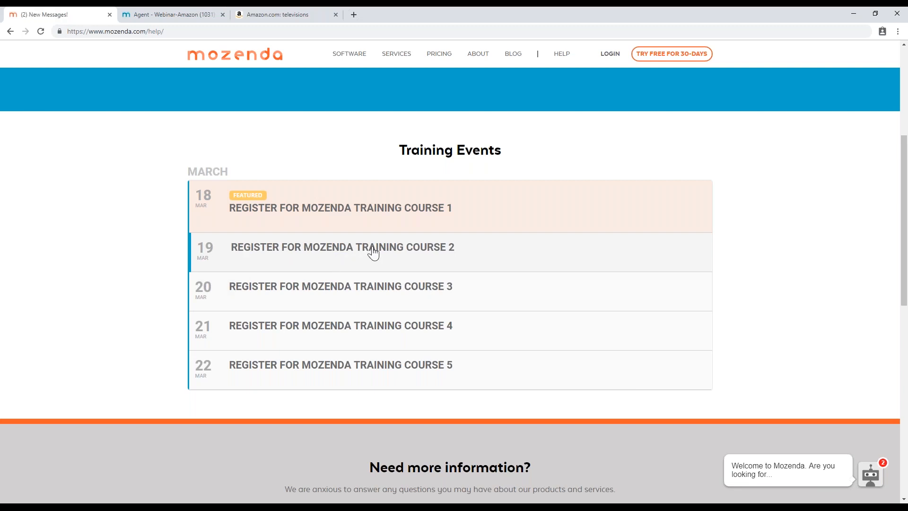
left_click(291, 256)
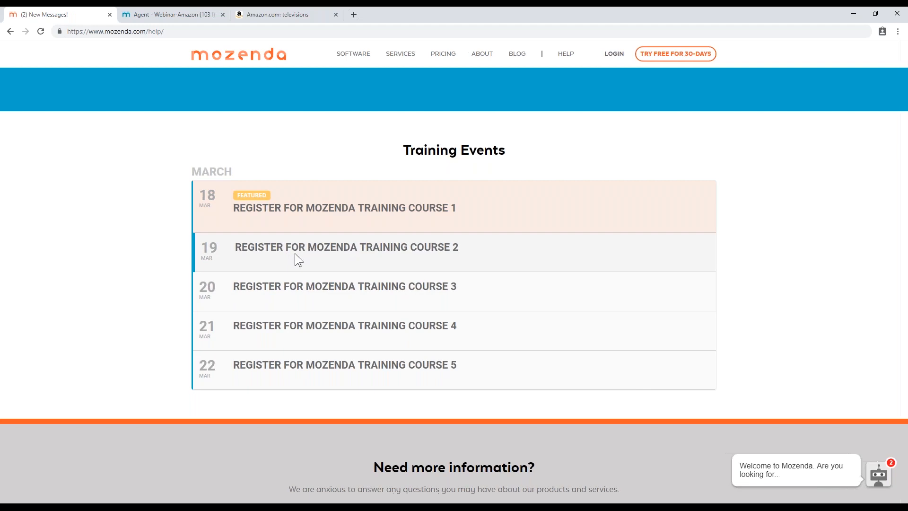
left_click(120, 230)
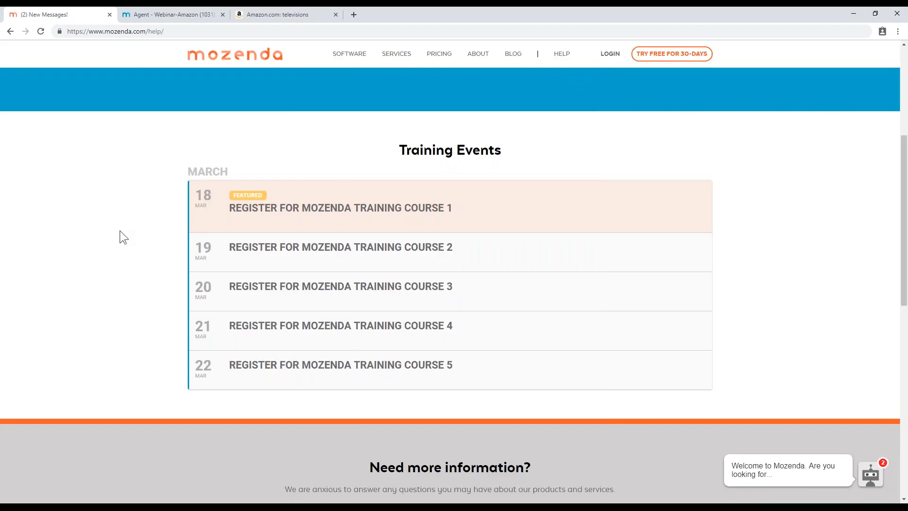